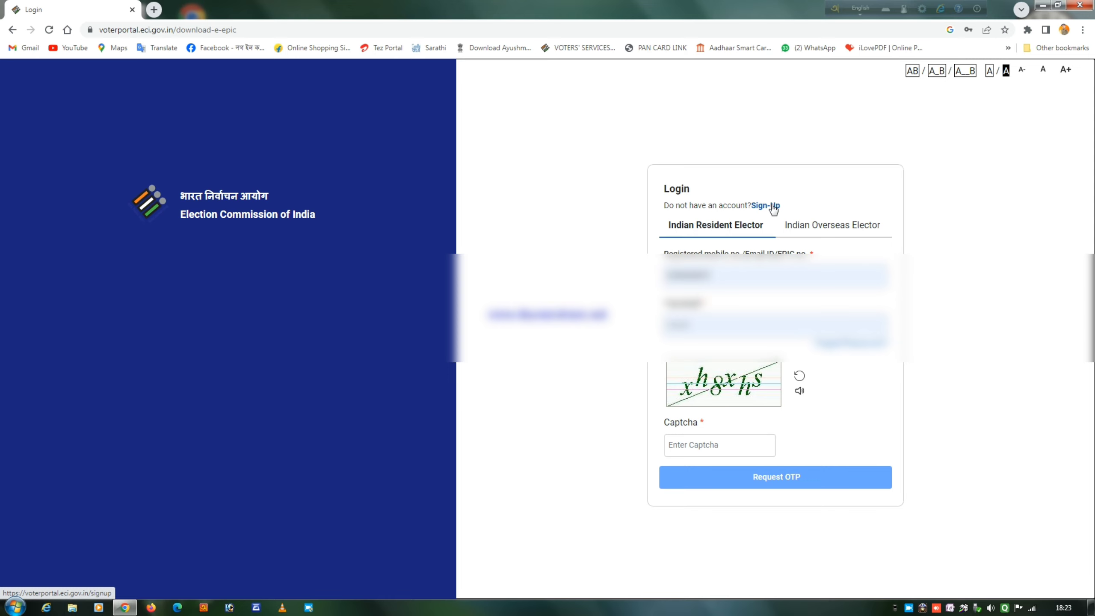
Enter captcha xh8h and request the OTP; the portal rejects it as invalid.
click(705, 442)
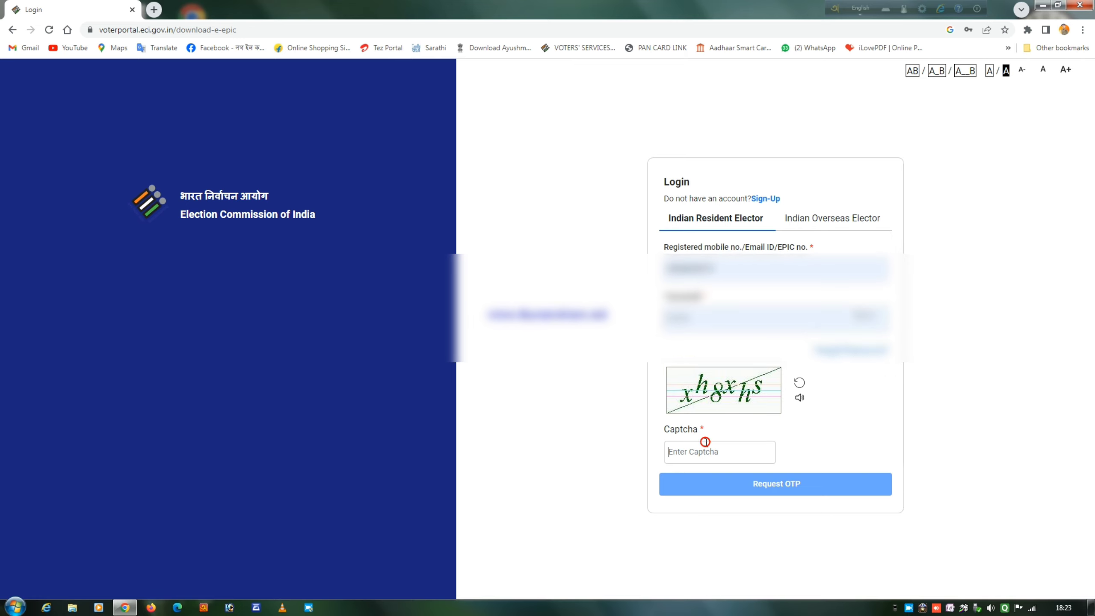
text(x)
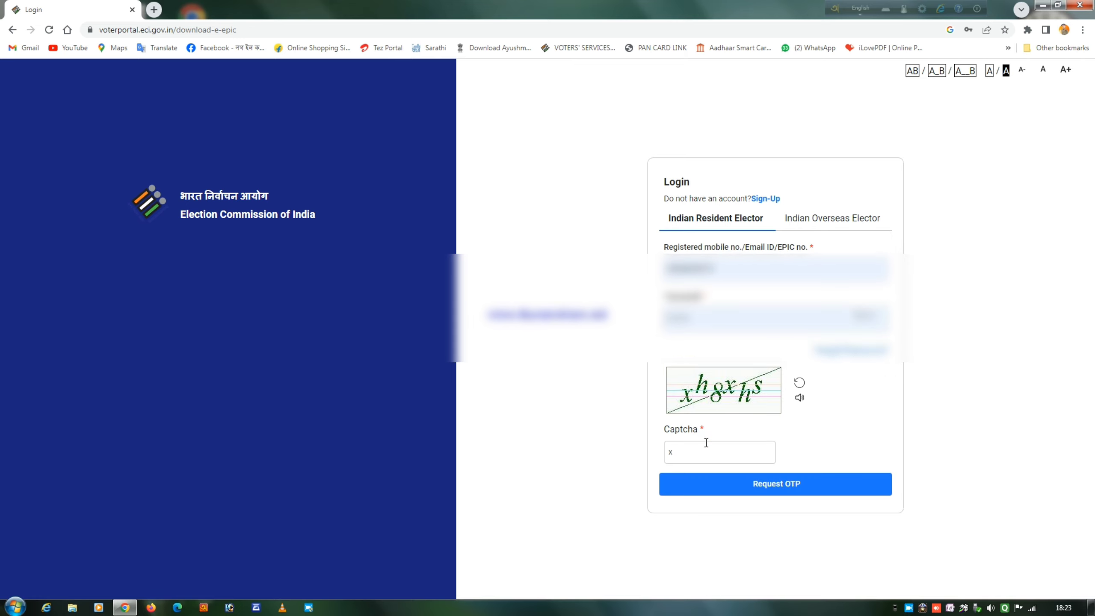
text(h8hs)
click(771, 484)
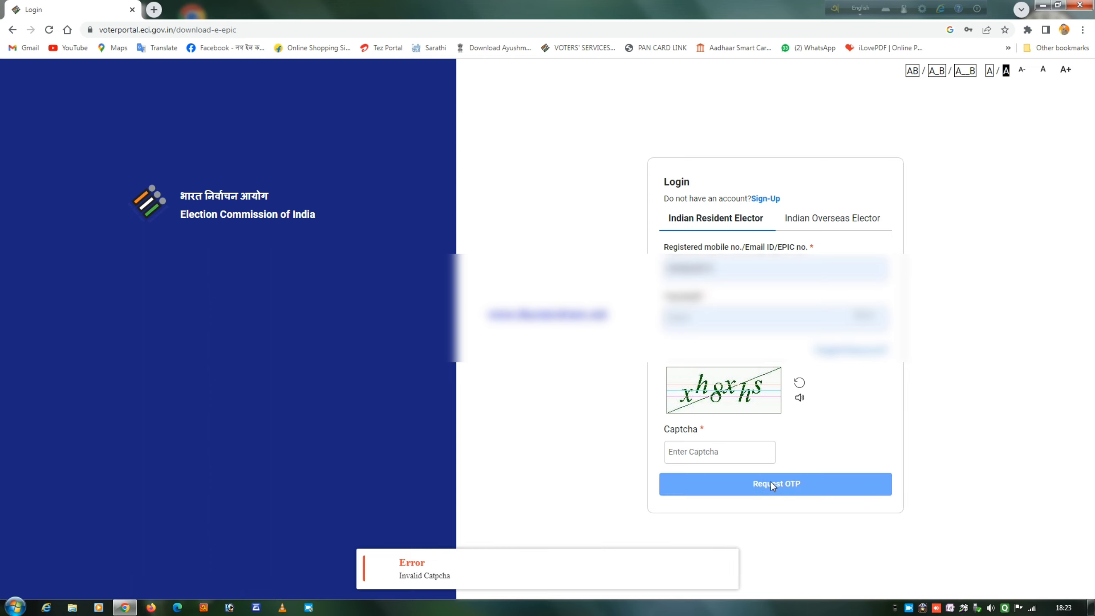
Enter the refreshed captcha code z259da.
click(736, 447)
click(736, 447)
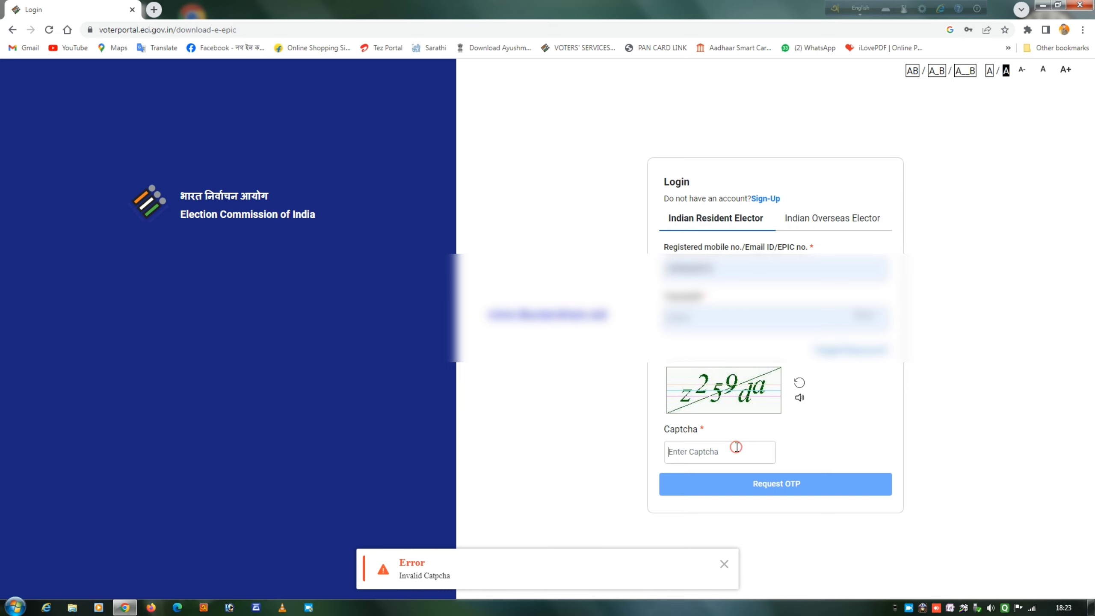
text(z2)
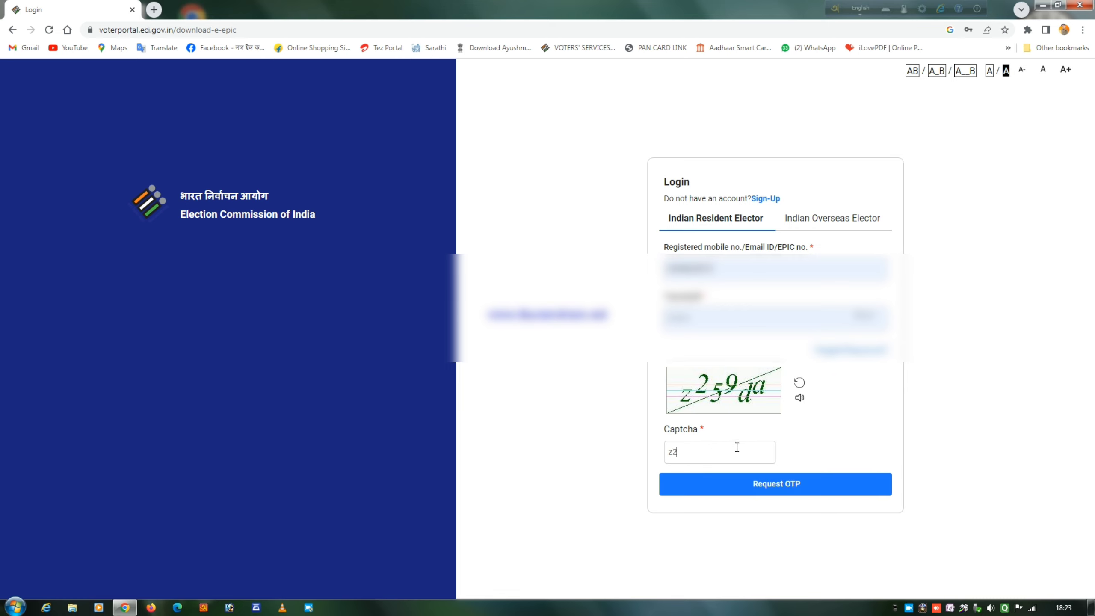
text(59da)
Request the OTP, enter the received code, and verify it to log in.
click(771, 486)
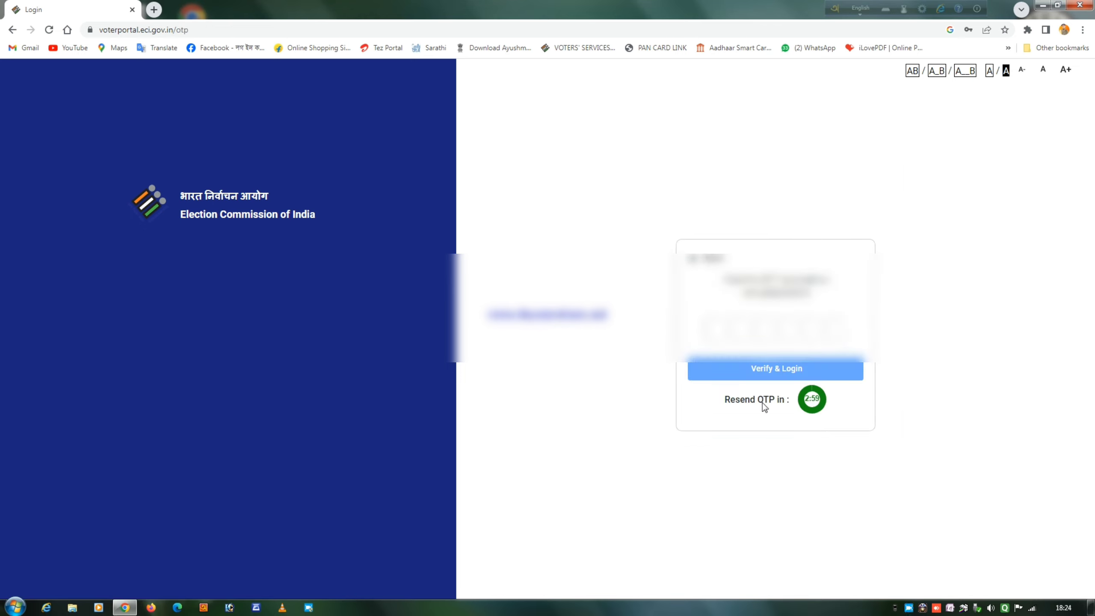
click(717, 331)
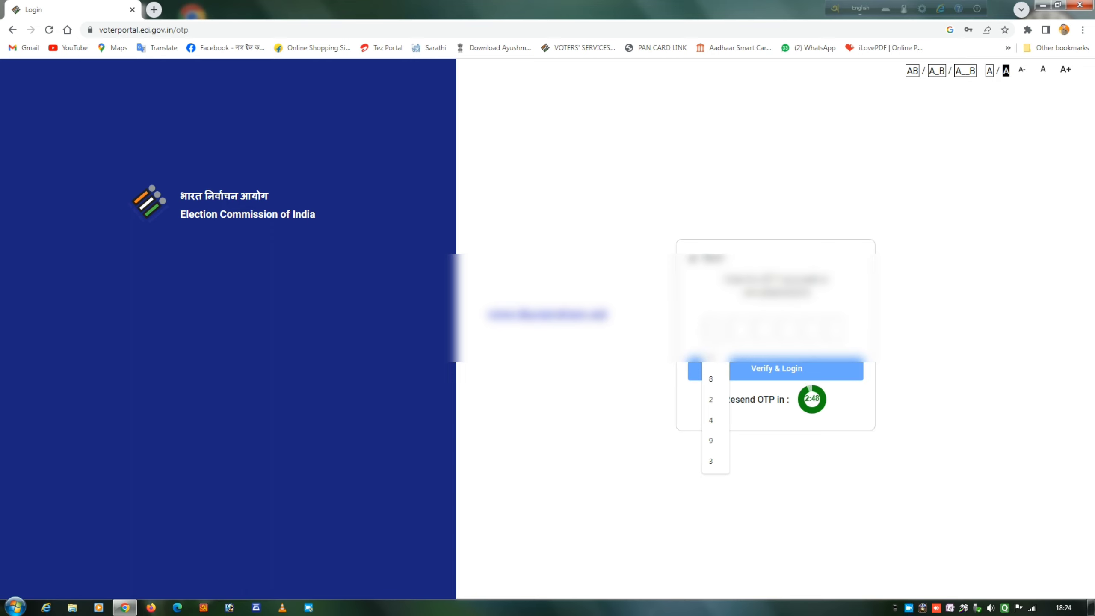
text(??)
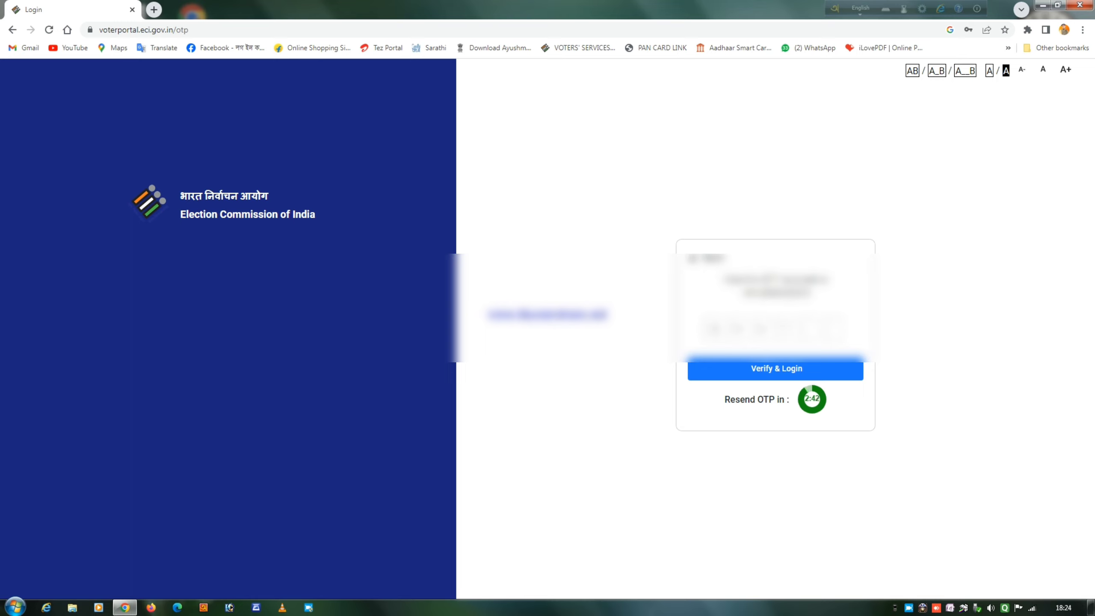
text(?)
click(776, 369)
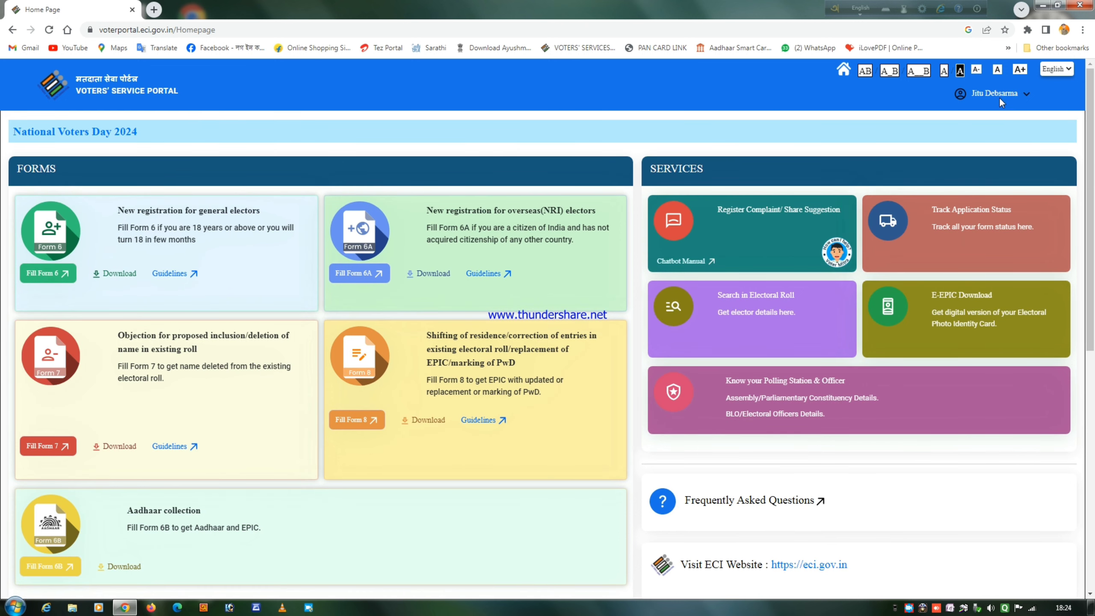
From the home page, start Fill Form 6 on the new-registration card.
click(978, 94)
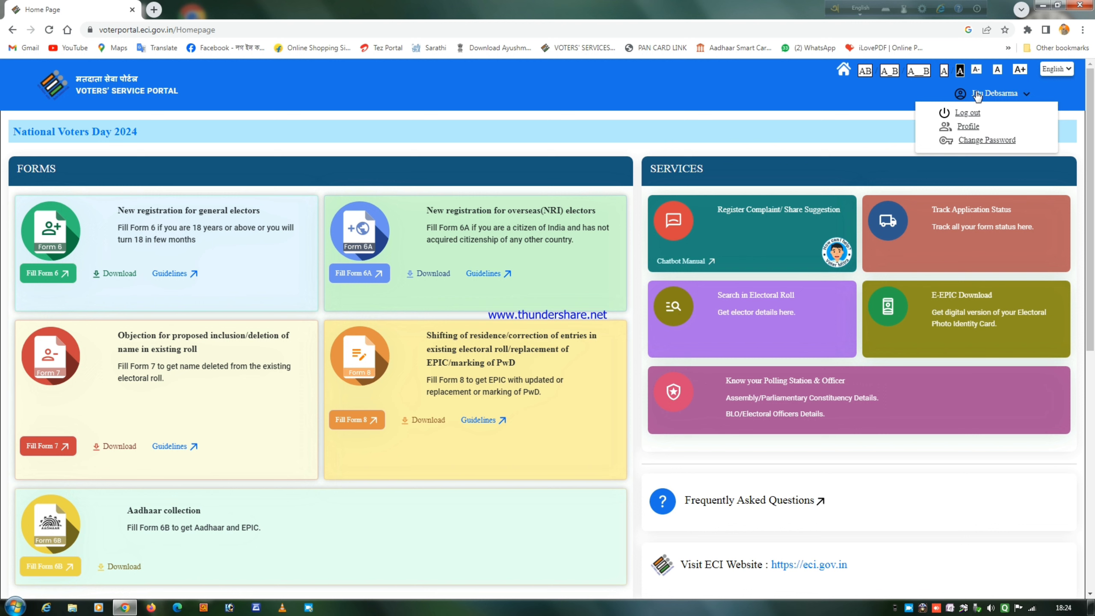
click(451, 205)
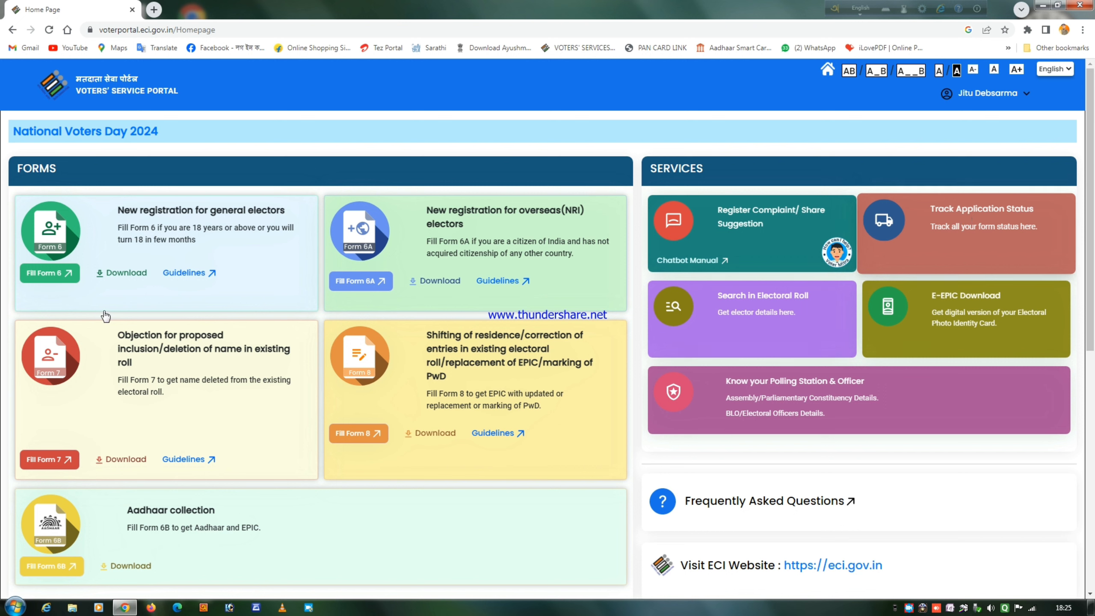
click(42, 275)
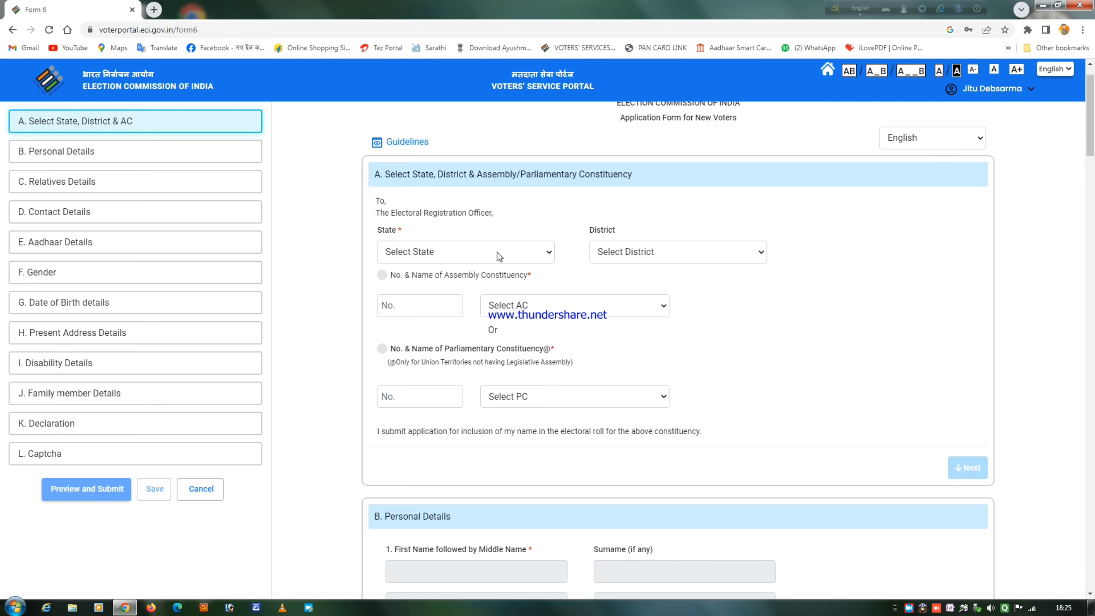
Select state West Bengal, district UTTAR DINAJPUR and constituency 34 Kaliaganj, then continue.
scroll(491, 256, up, 1)
click(494, 283)
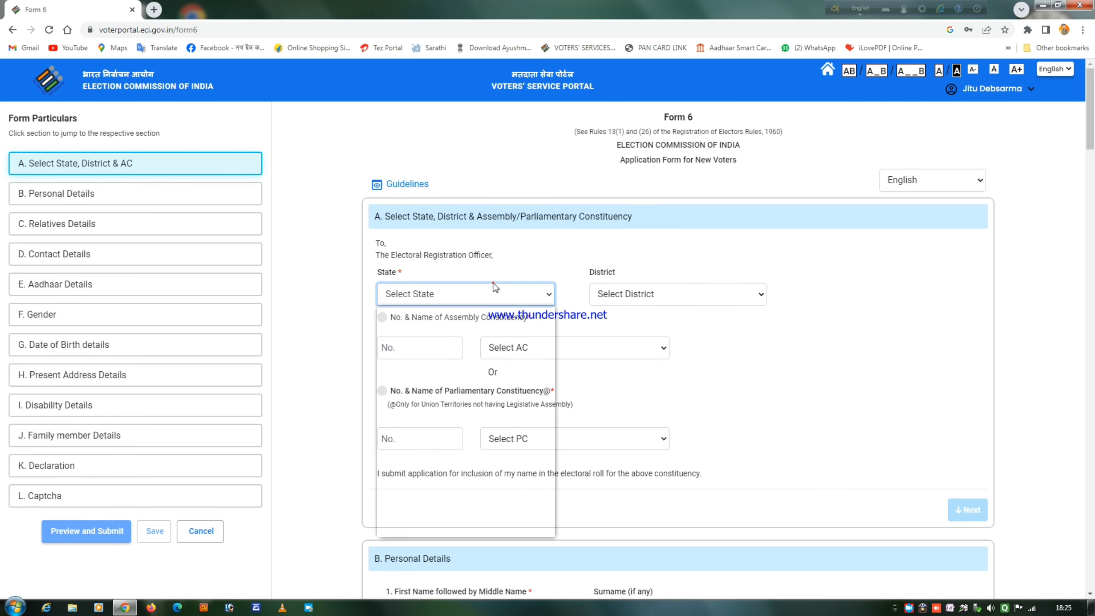
scroll(464, 462, down, 5)
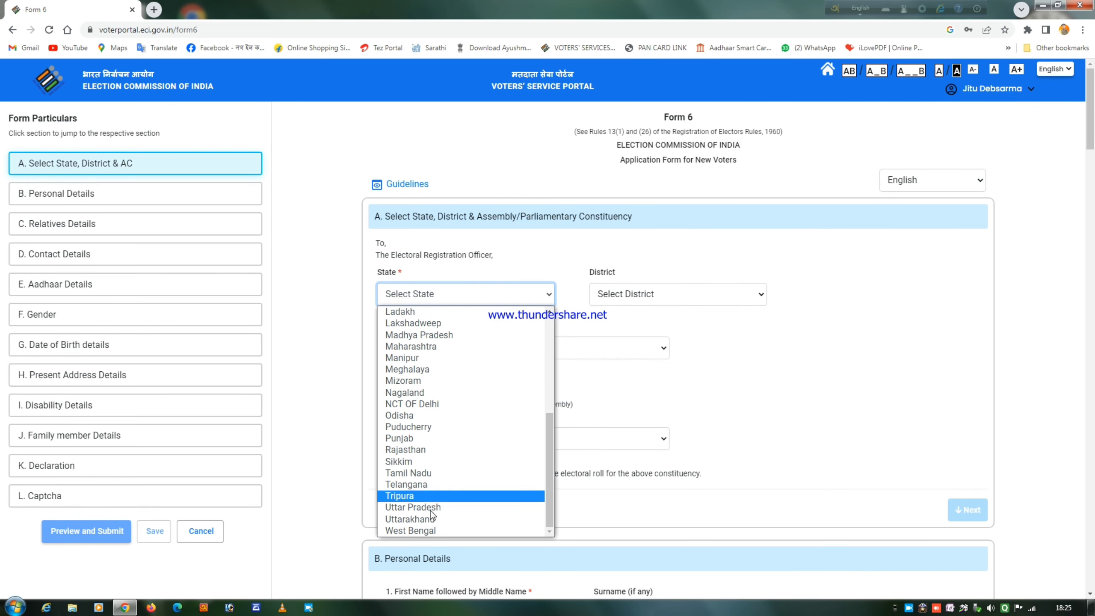
click(422, 526)
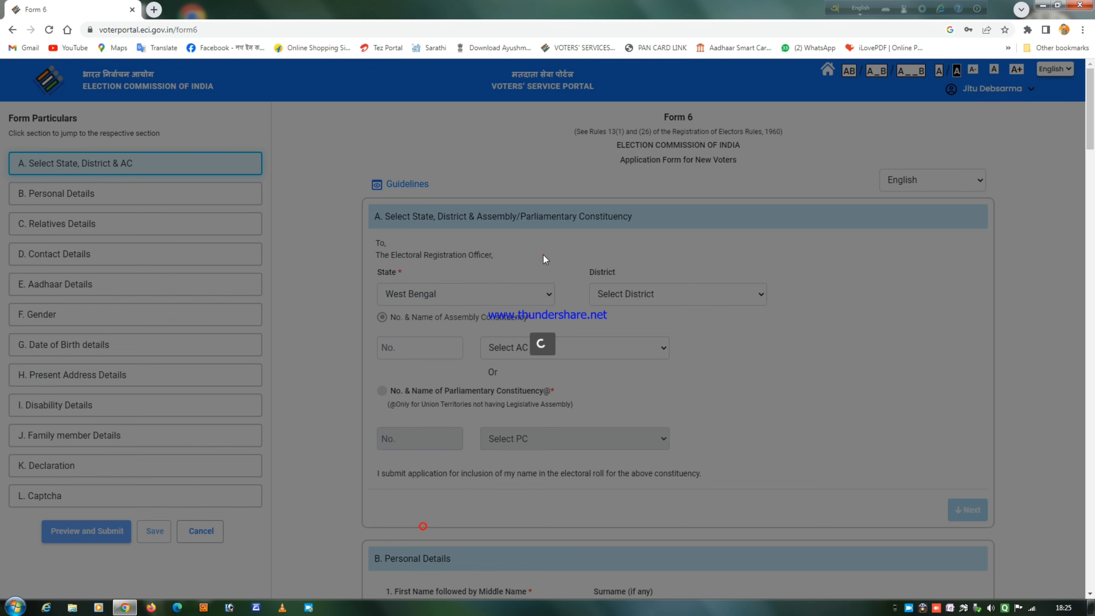
click(543, 255)
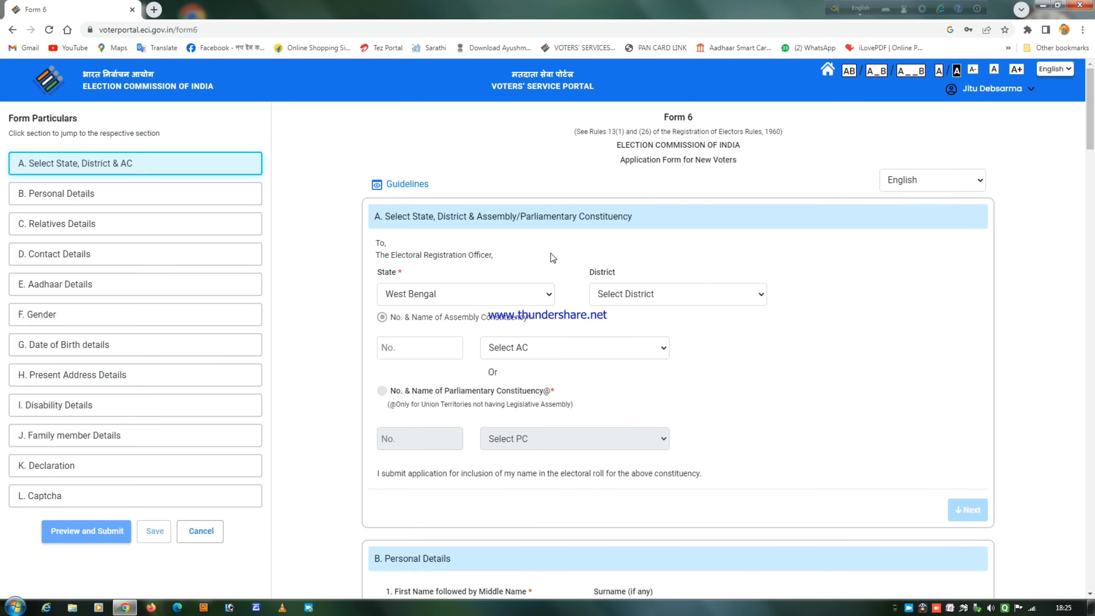
click(637, 294)
scroll(628, 373, down, 2)
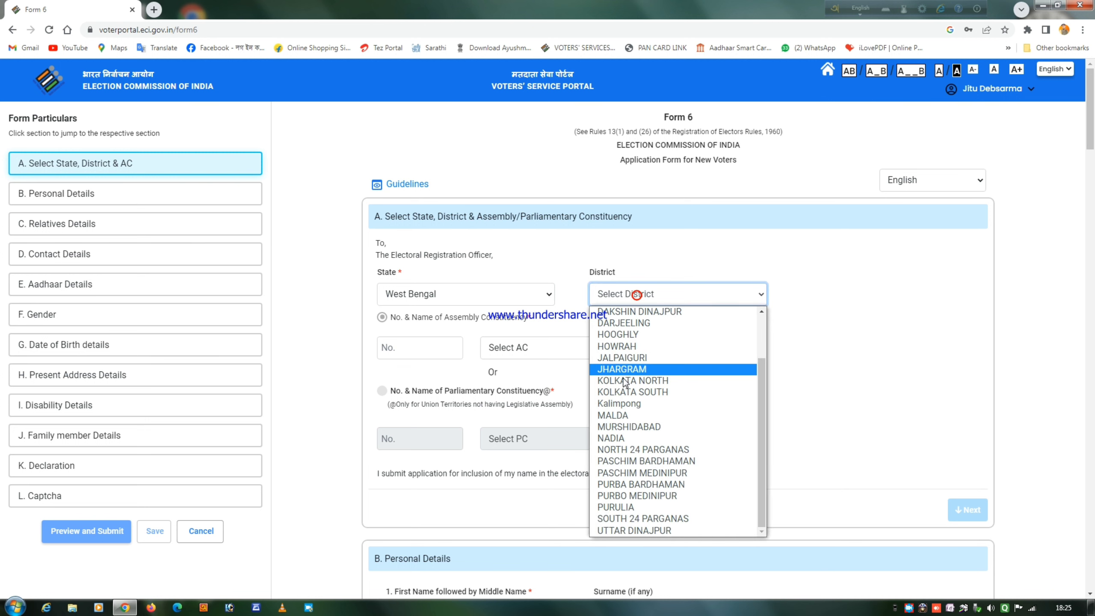
click(630, 531)
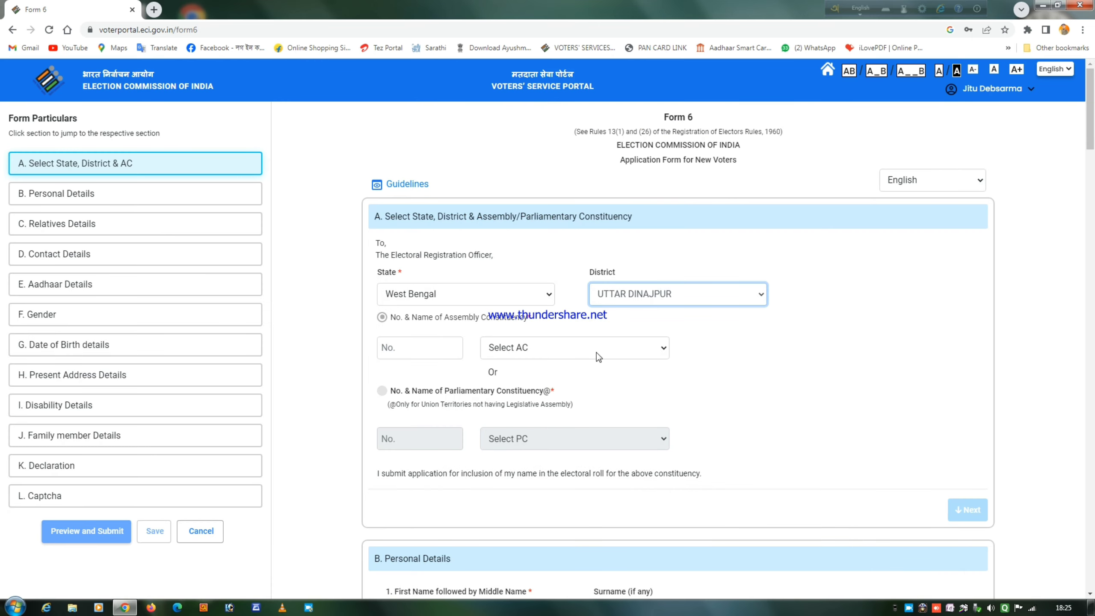
click(587, 350)
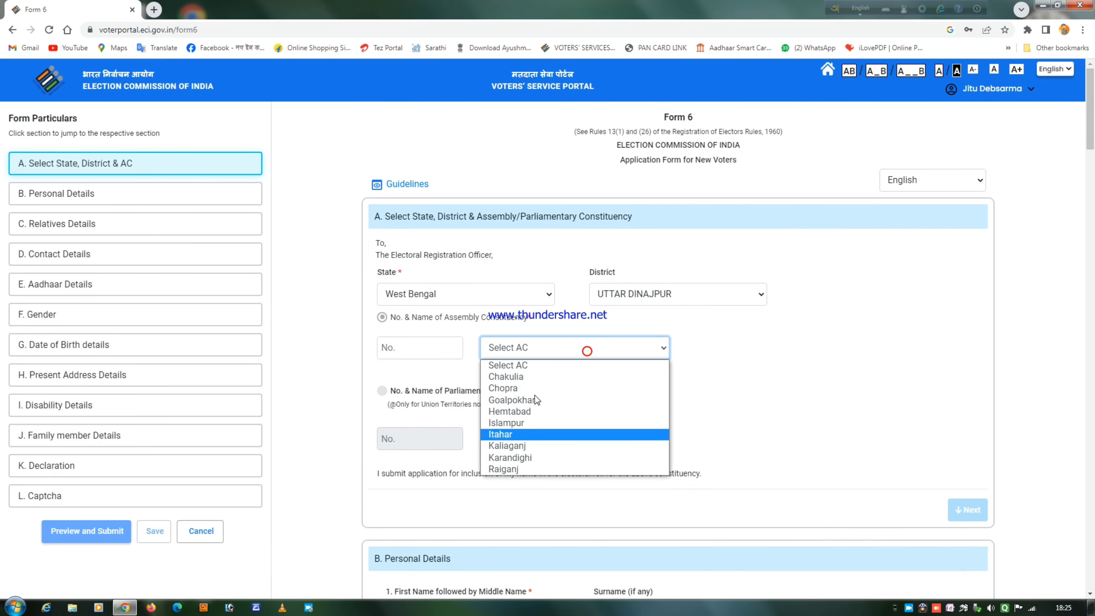
click(518, 448)
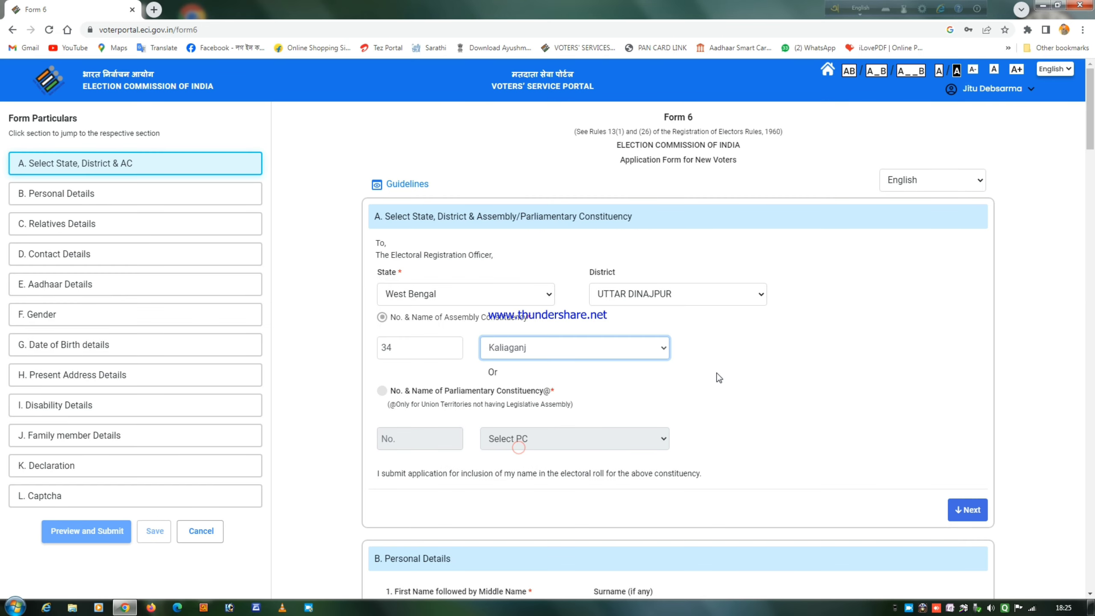
scroll(717, 373, down, 4)
click(962, 339)
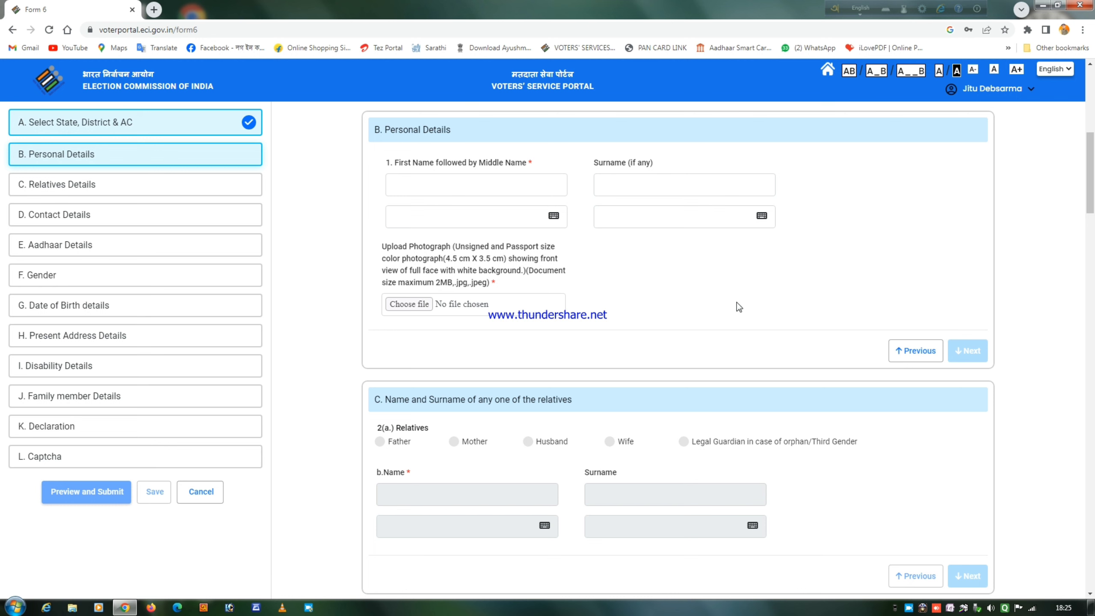
Enter the applicant's first name and tidy its Bengali version.
scroll(739, 307, up, 2)
click(523, 302)
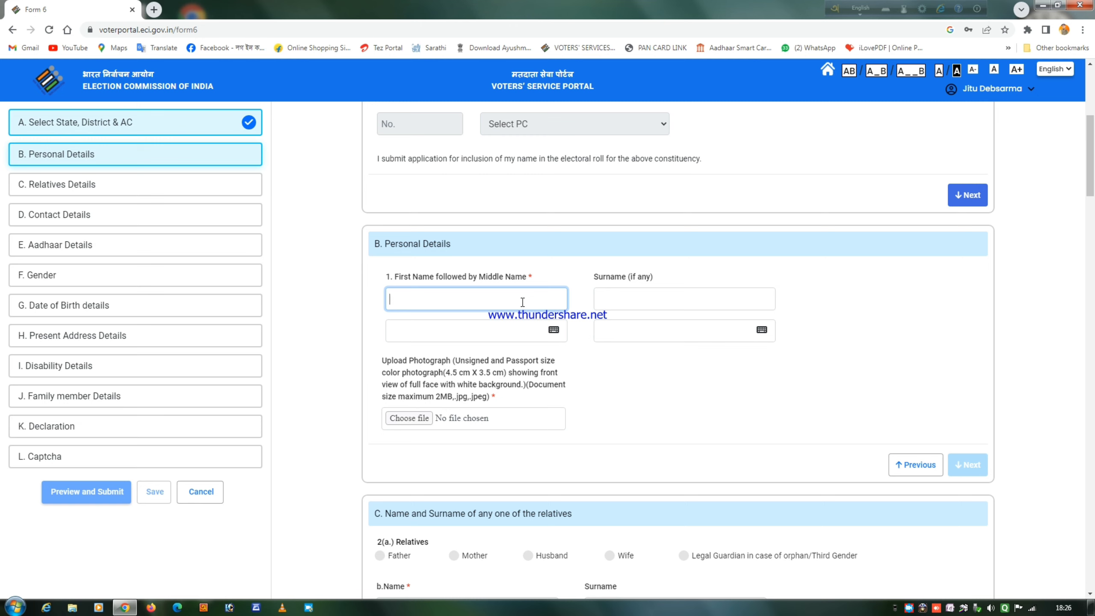
click(473, 329)
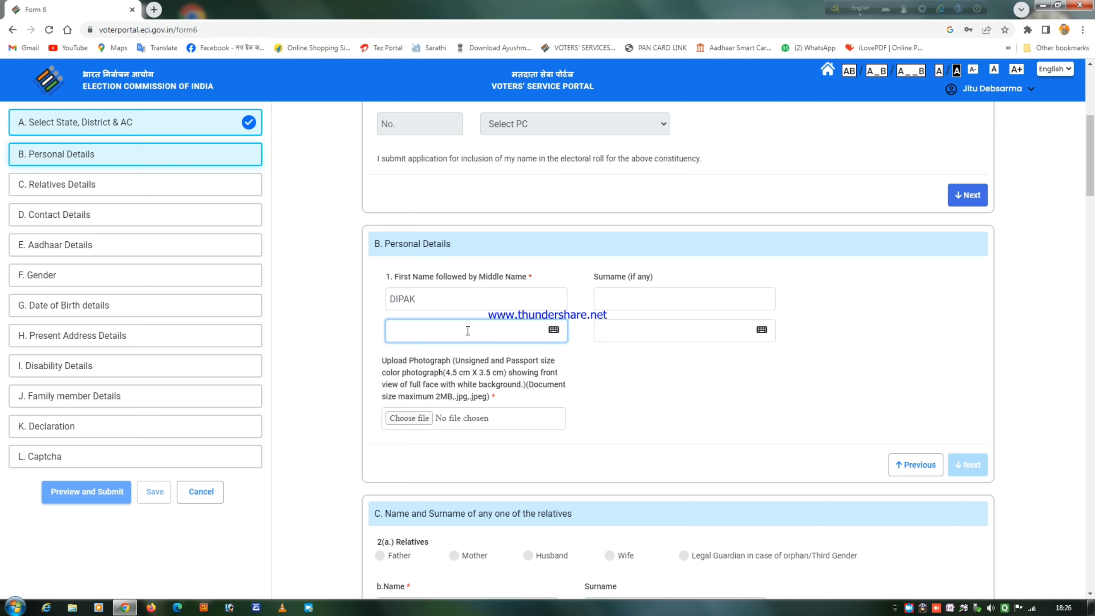
double_click(469, 329)
click(456, 331)
click(554, 330)
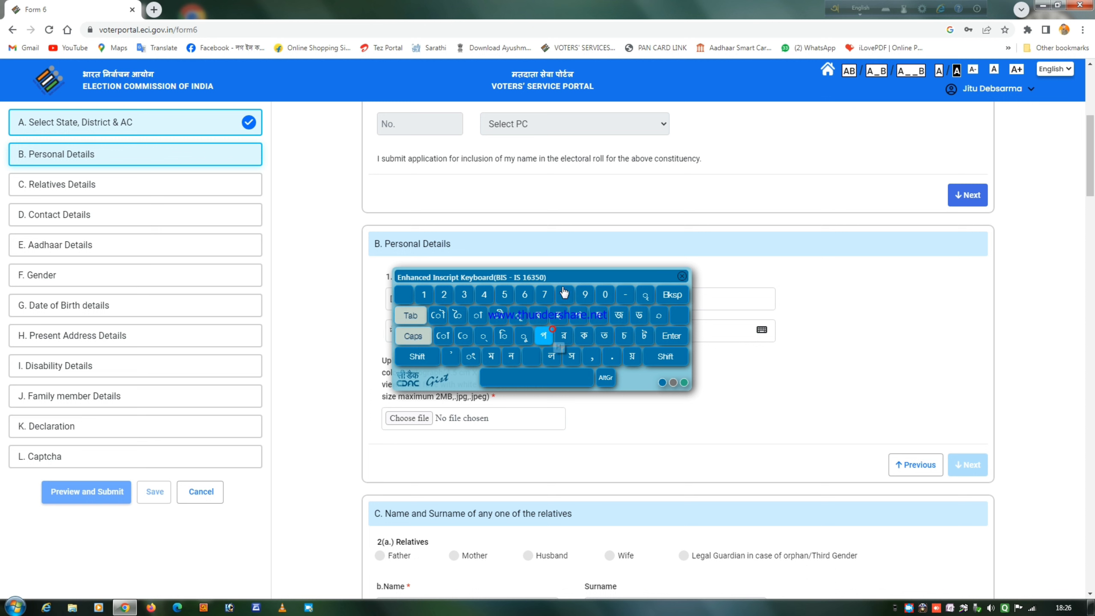
drag(561, 276, 672, 347)
click(469, 330)
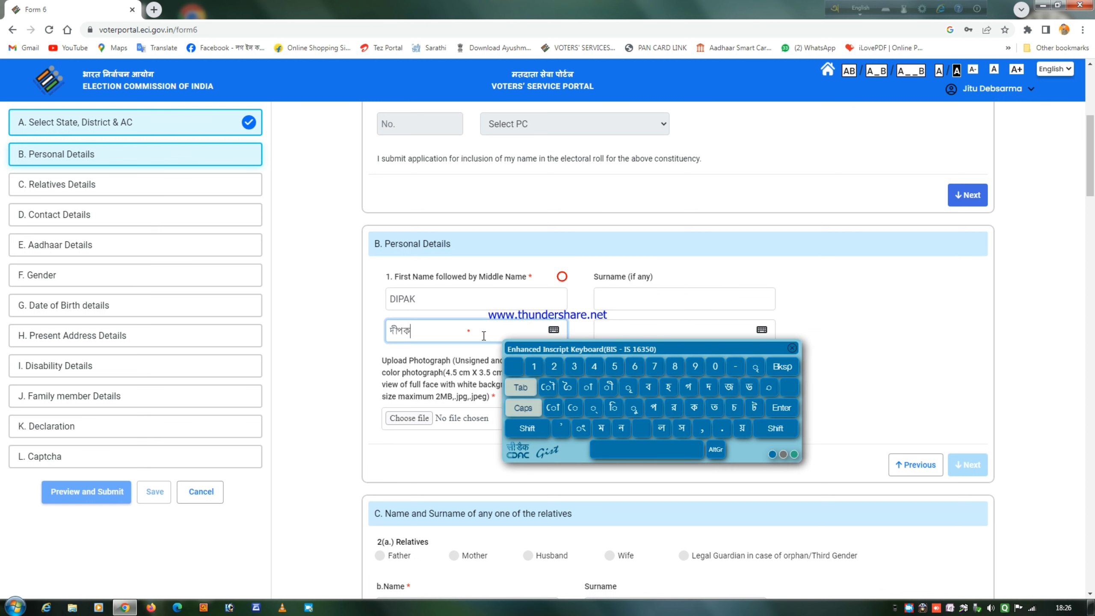
click(781, 366)
click(792, 348)
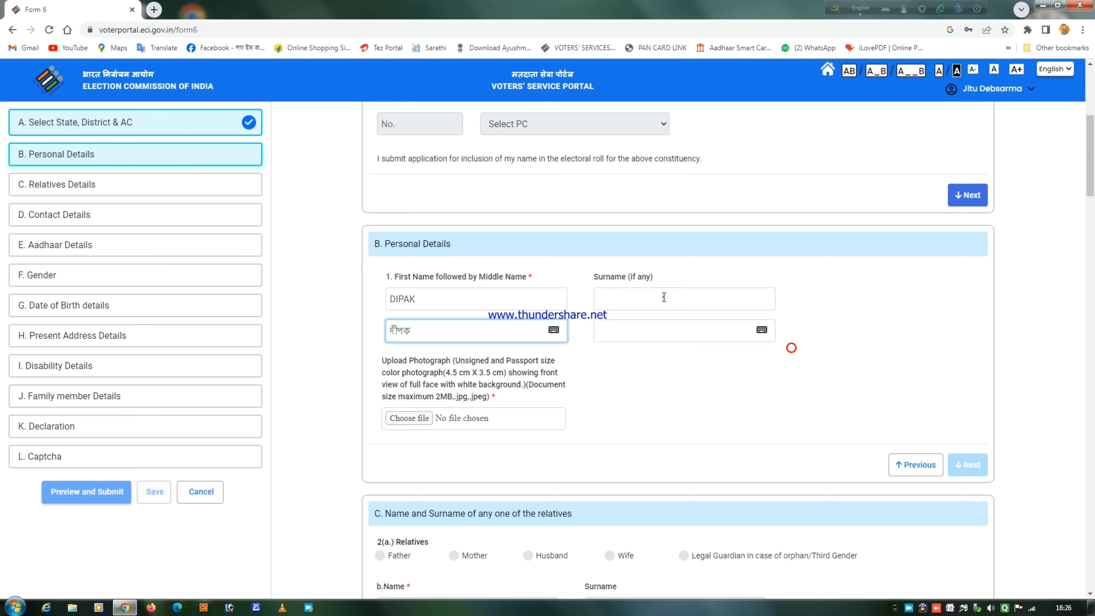
Enter the applicant's surname, fix its typo, and accept the Bengali surname.
click(663, 297)
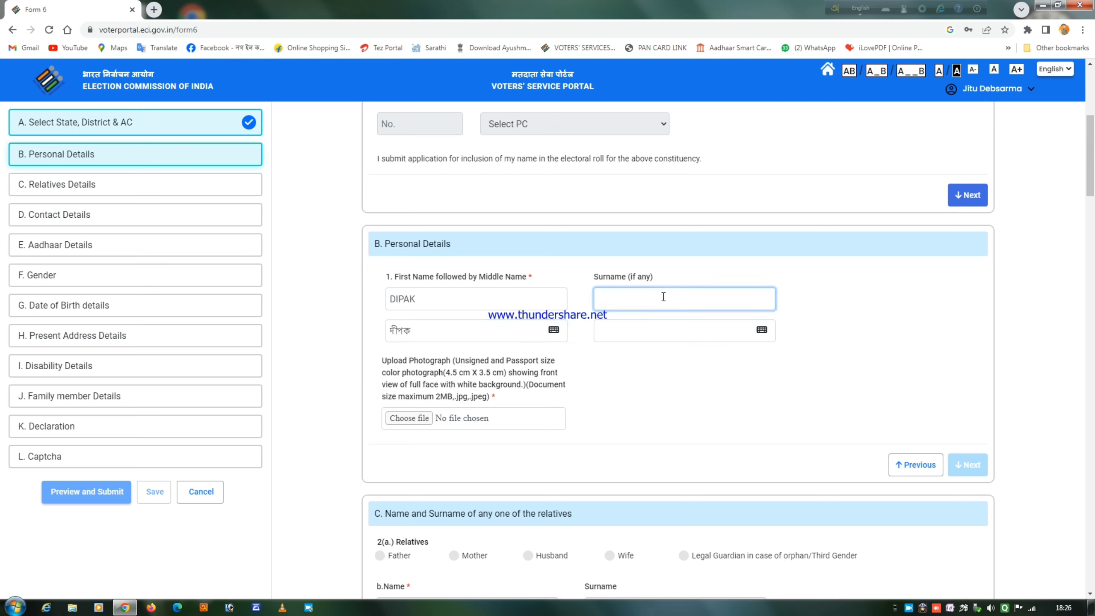
click(634, 337)
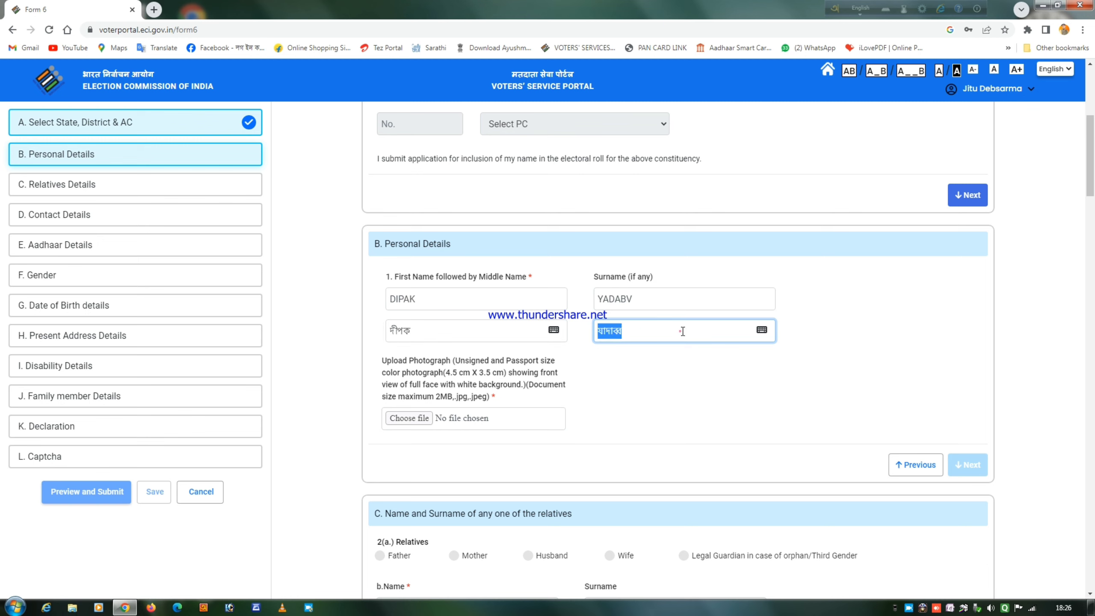
click(679, 331)
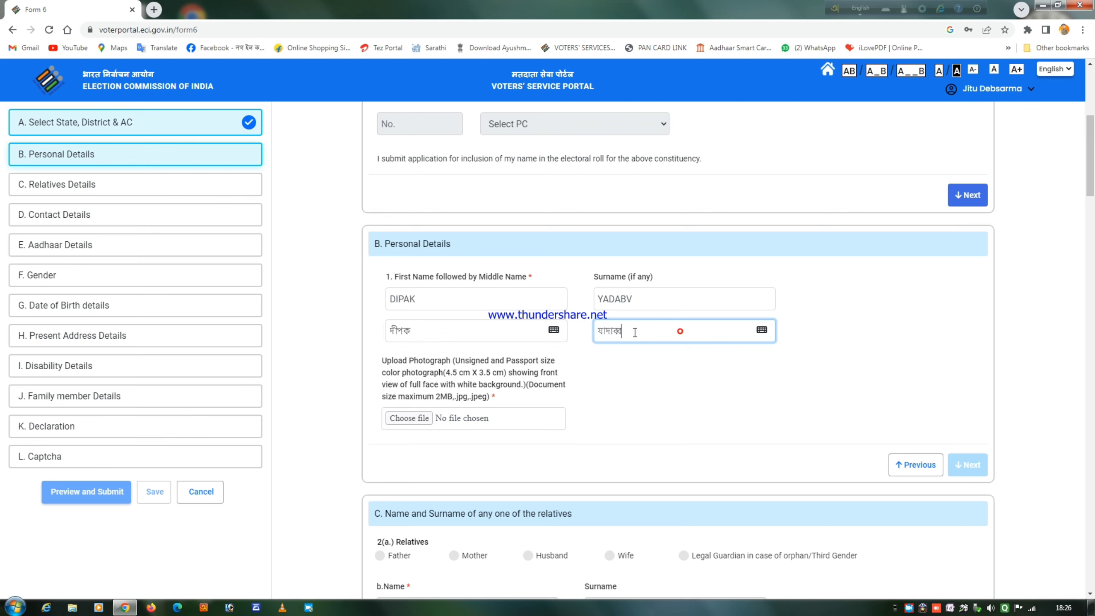
click(762, 330)
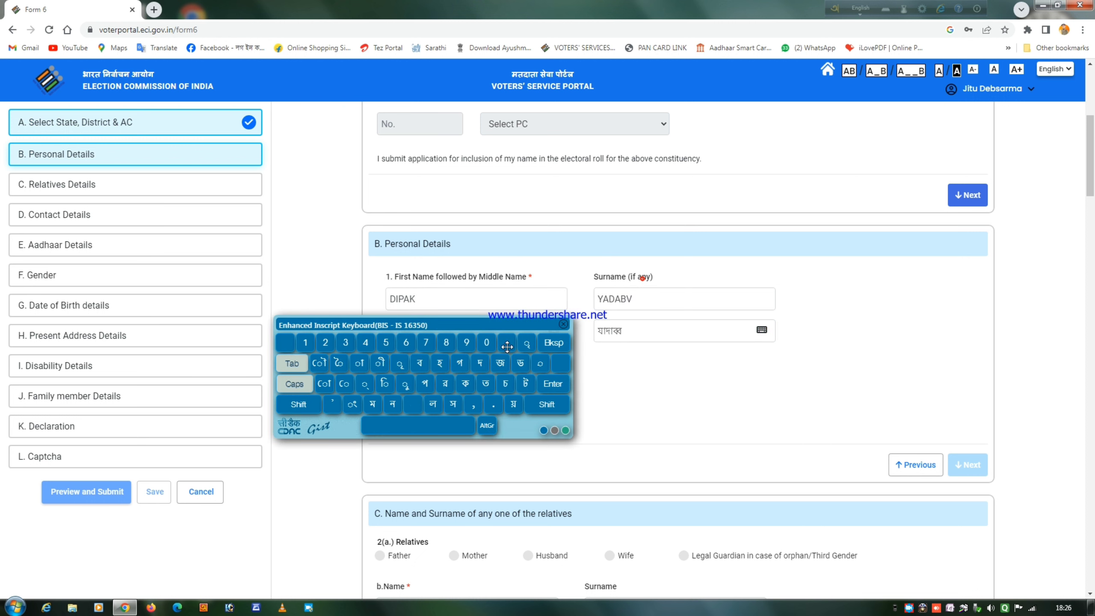
drag(507, 347, 485, 390)
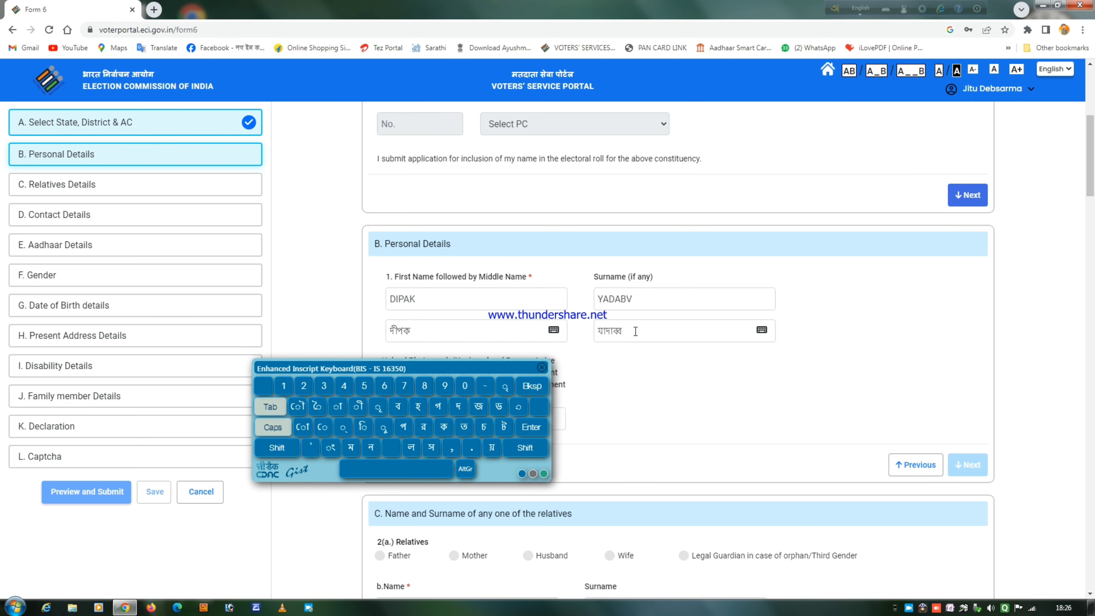
click(636, 330)
click(533, 387)
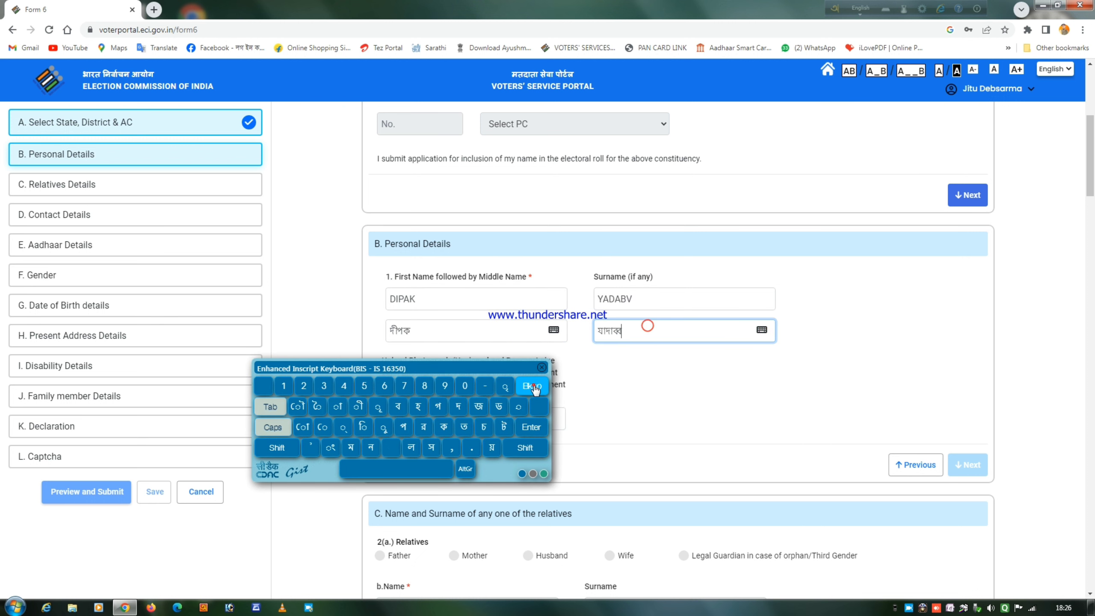
click(533, 387)
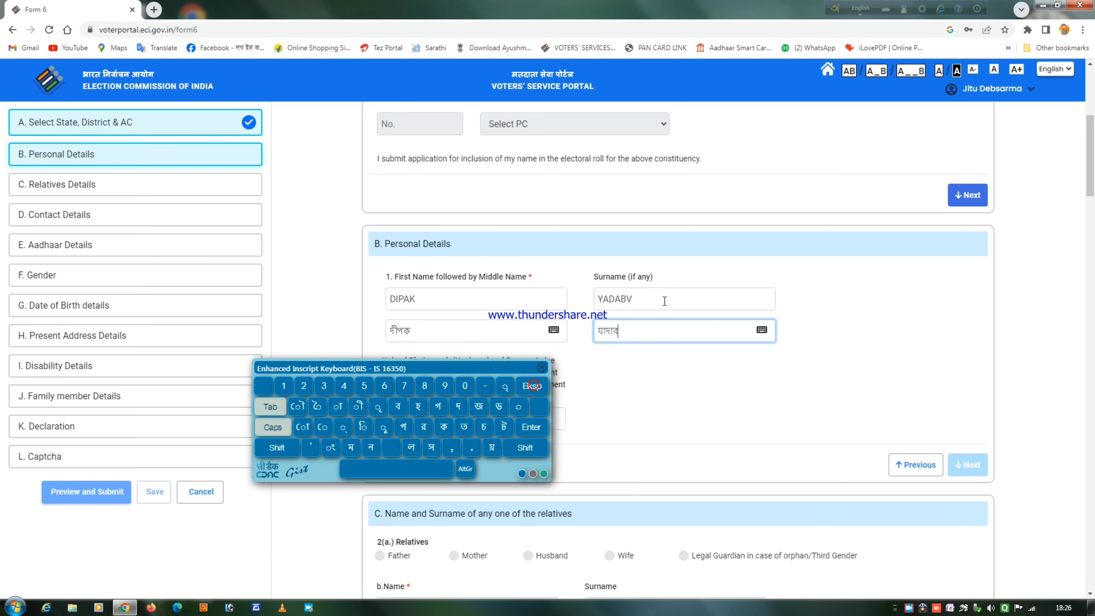
click(661, 297)
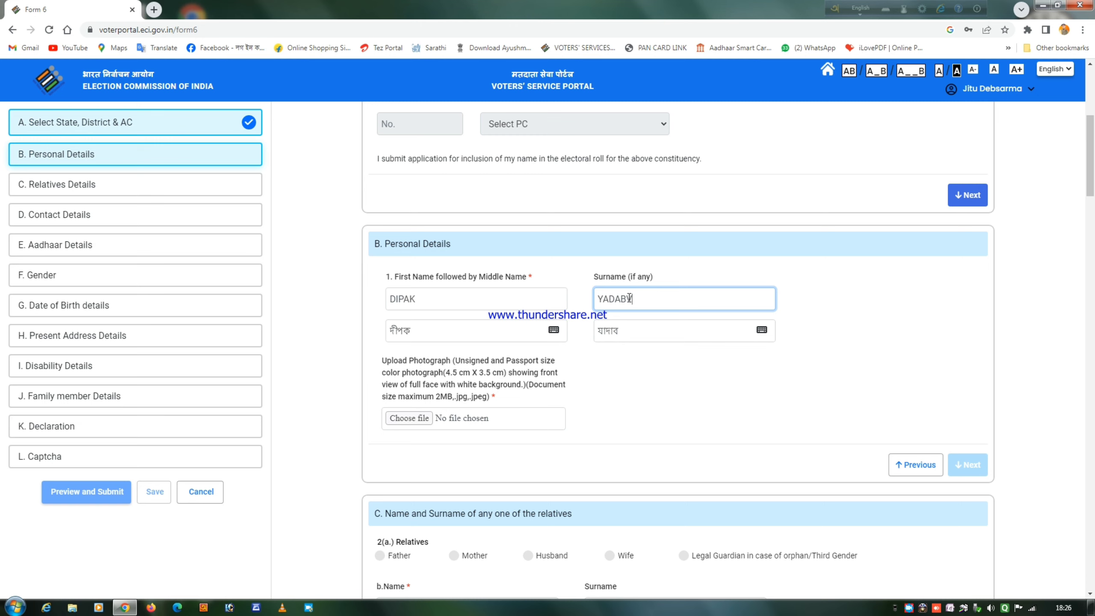
key(BackSpace)
click(643, 336)
click(653, 357)
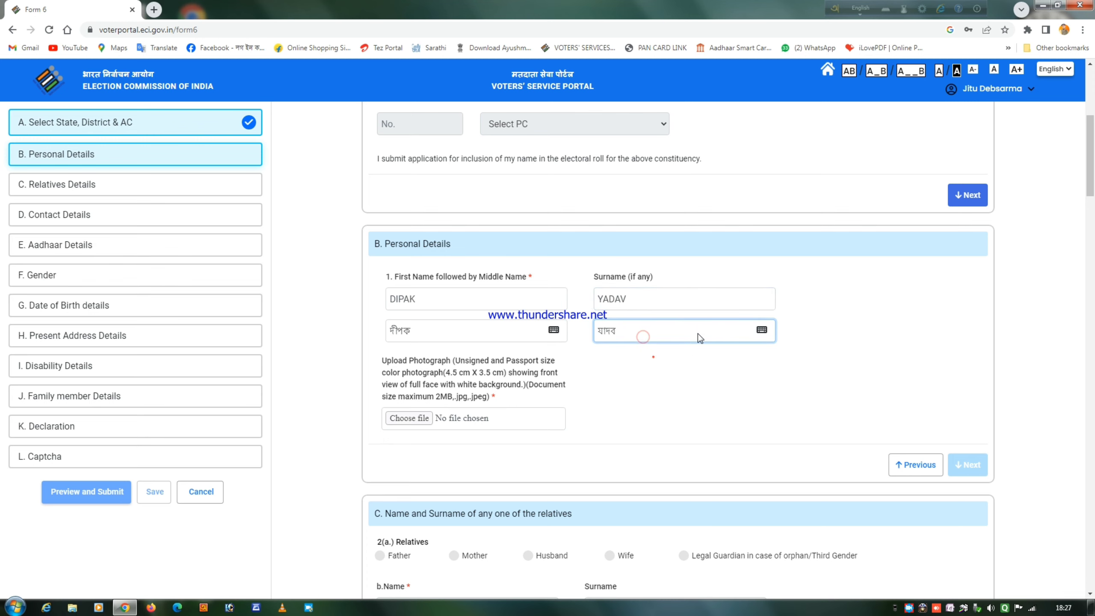
scroll(671, 356, down, 1)
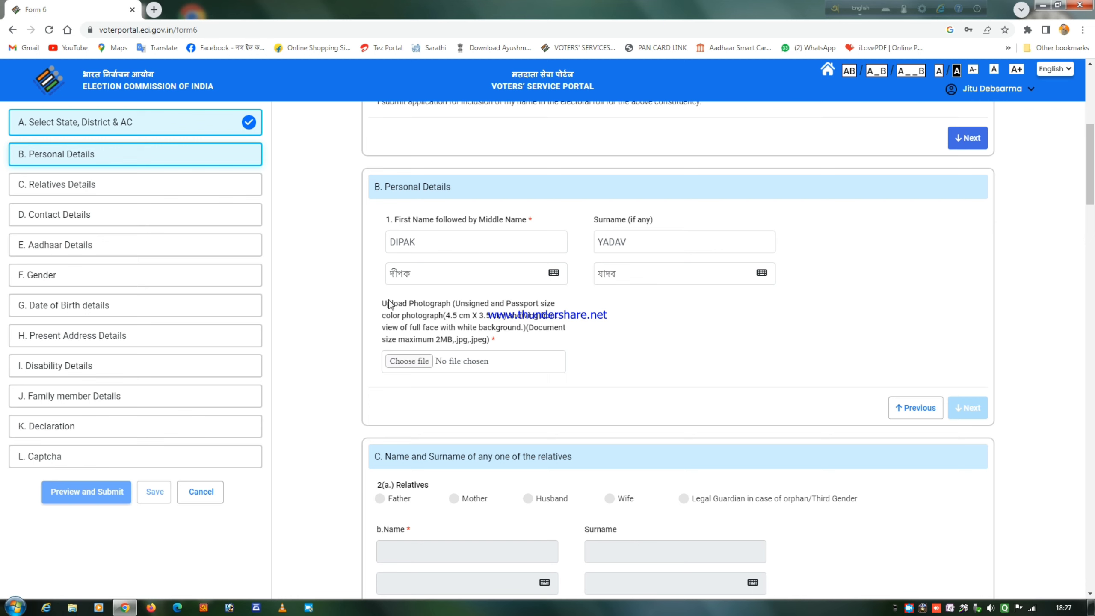
Select the photo file img20240306_08581952.jpg for upload.
drag(381, 303, 566, 343)
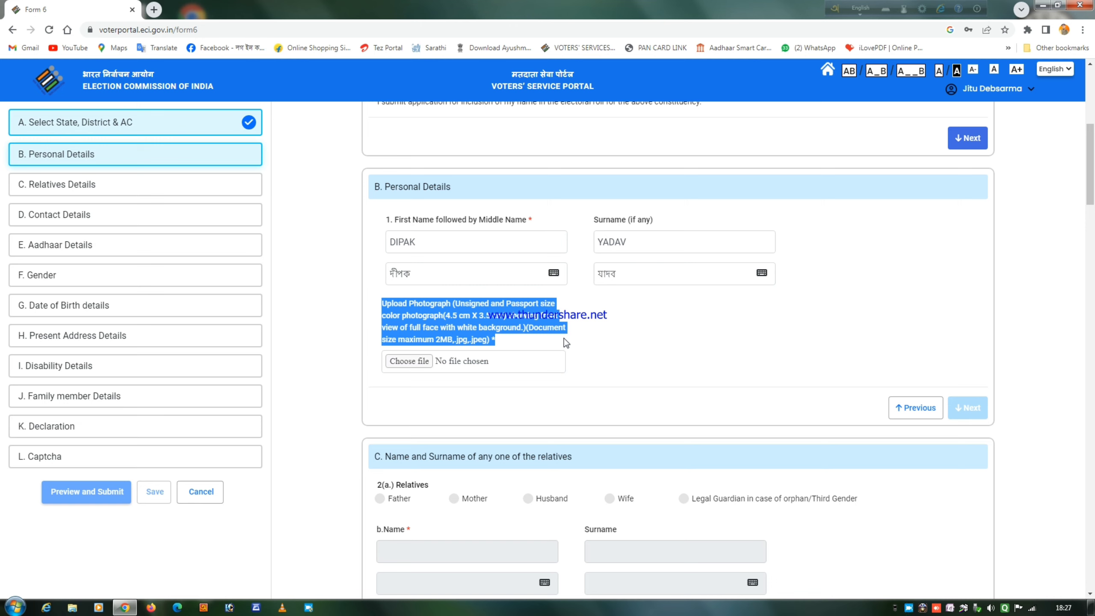
click(412, 362)
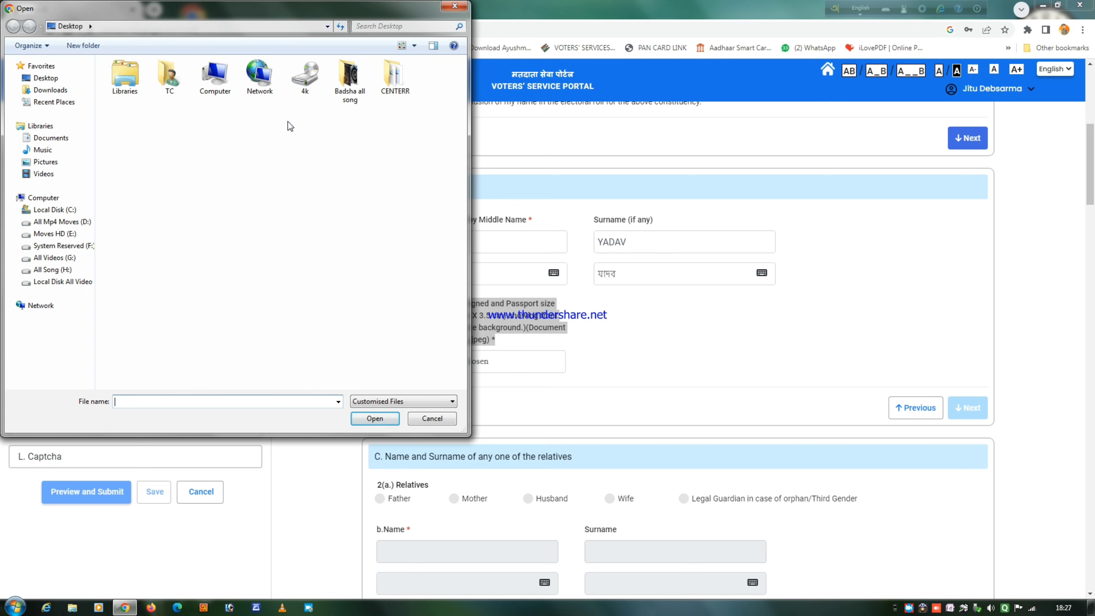
click(168, 173)
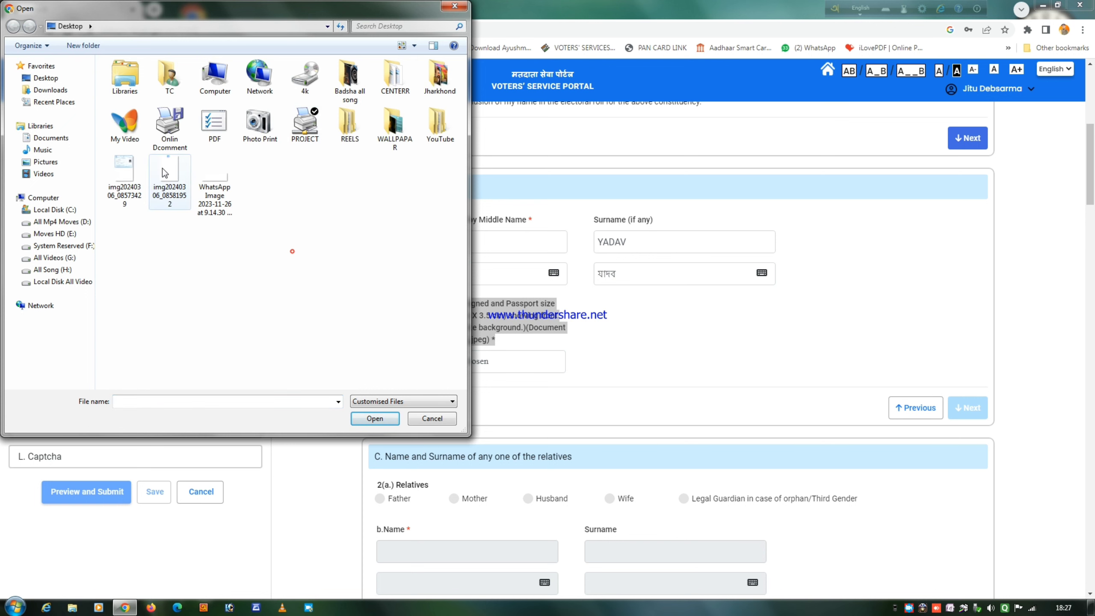
click(375, 417)
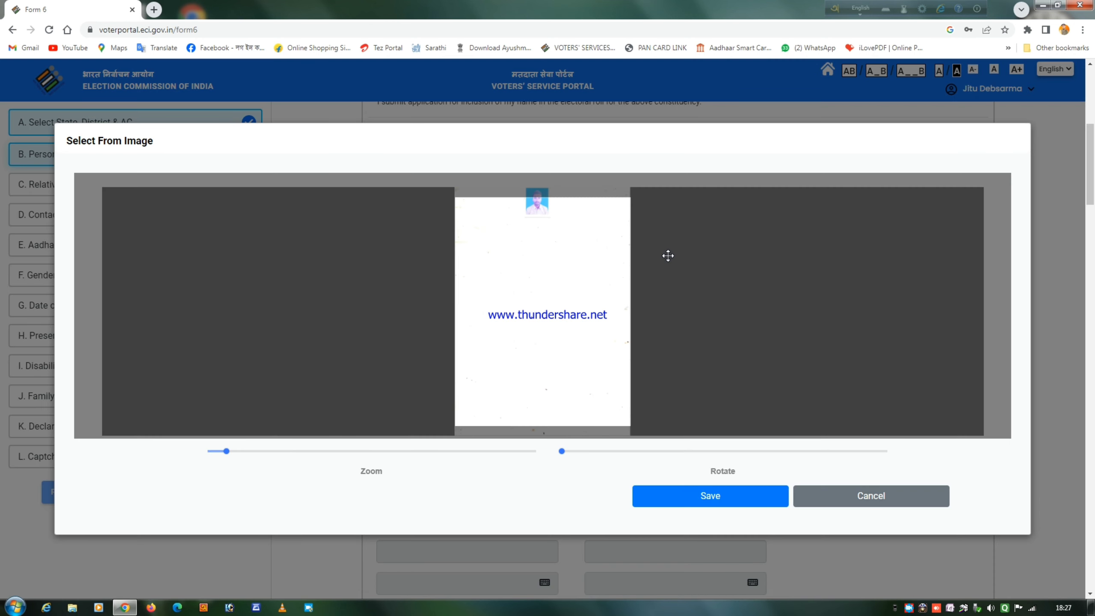
Crop the photo around the face, save it, and confirm the face-detected message.
drag(560, 274, 546, 358)
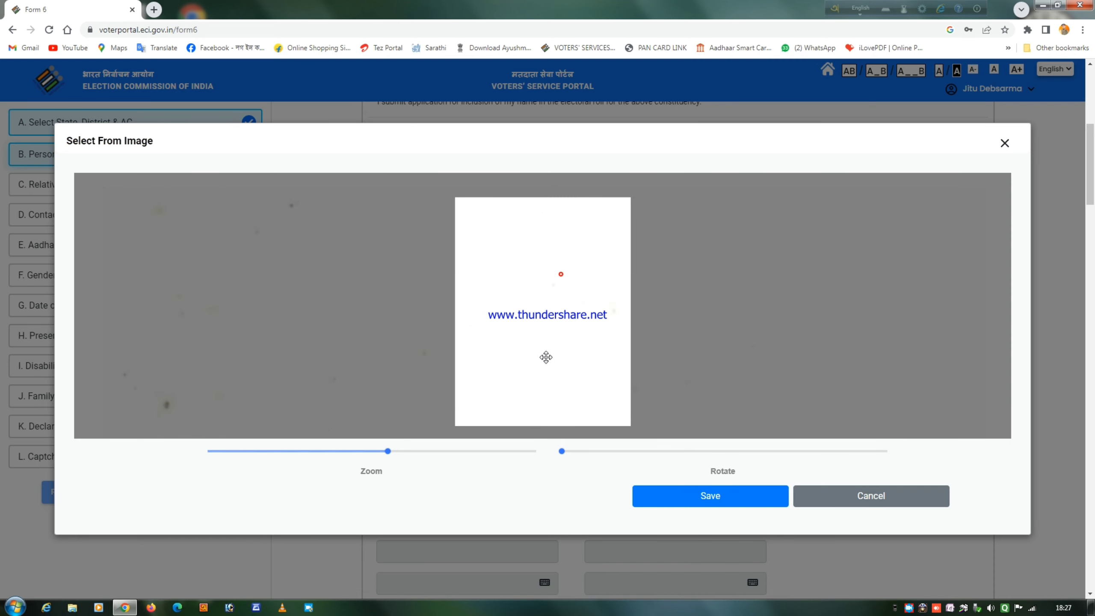
drag(526, 238, 527, 371)
mouse_move(510, 211)
mouse_down()
mouse_move(519, 354)
mouse_move(534, 331)
mouse_move(519, 341)
mouse_move(670, 303)
mouse_up()
drag(501, 278, 554, 324)
scroll(554, 313, down, 2)
click(710, 496)
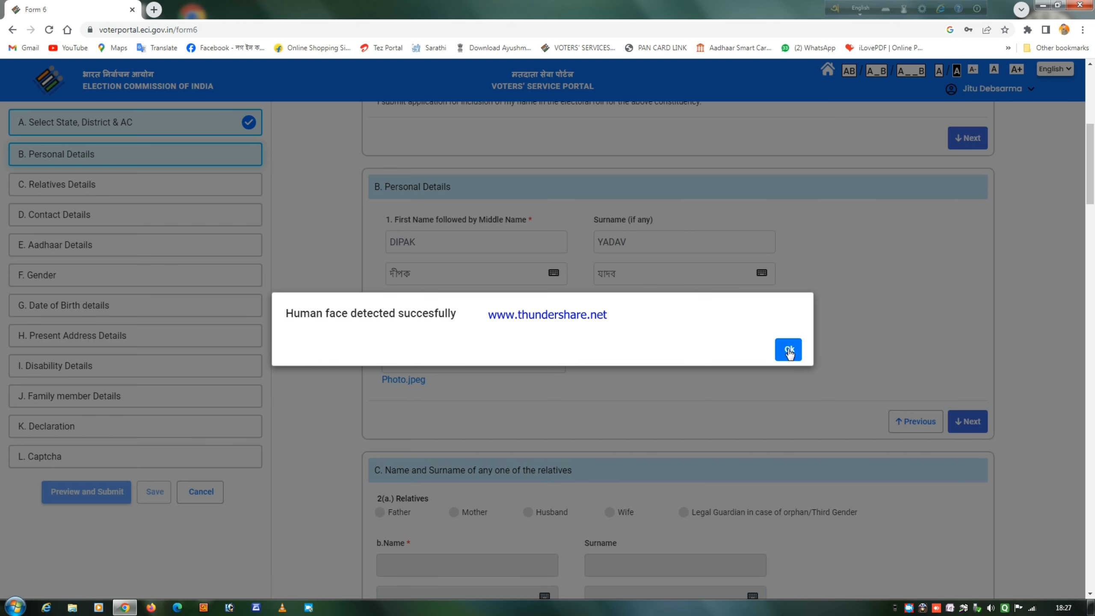
click(788, 349)
click(787, 341)
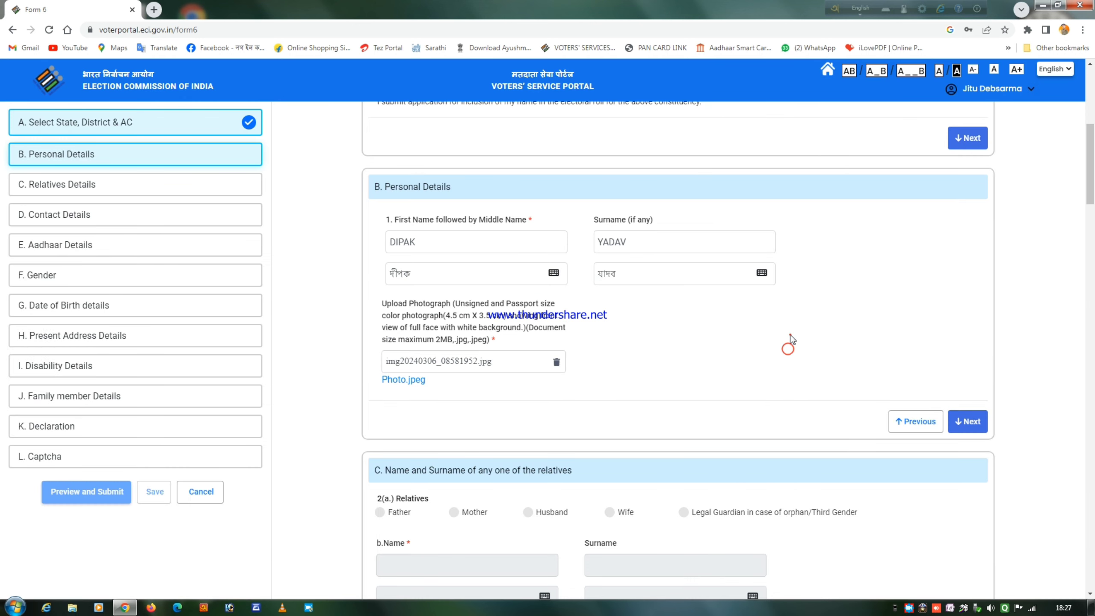
Choose Mother as the relative and enter her first name.
click(971, 421)
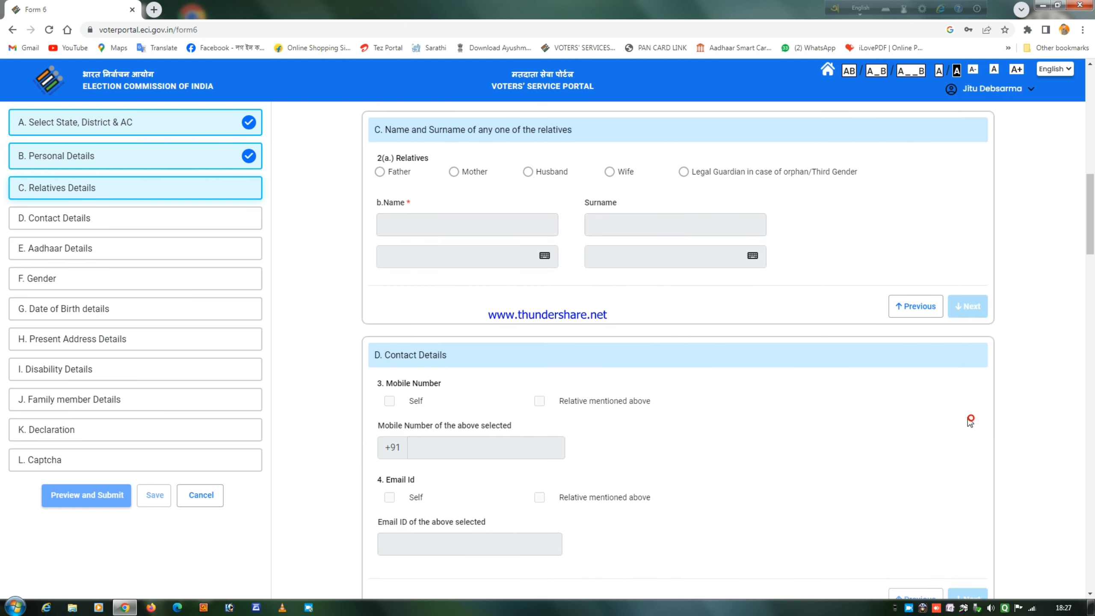
scroll(439, 184, up, 1)
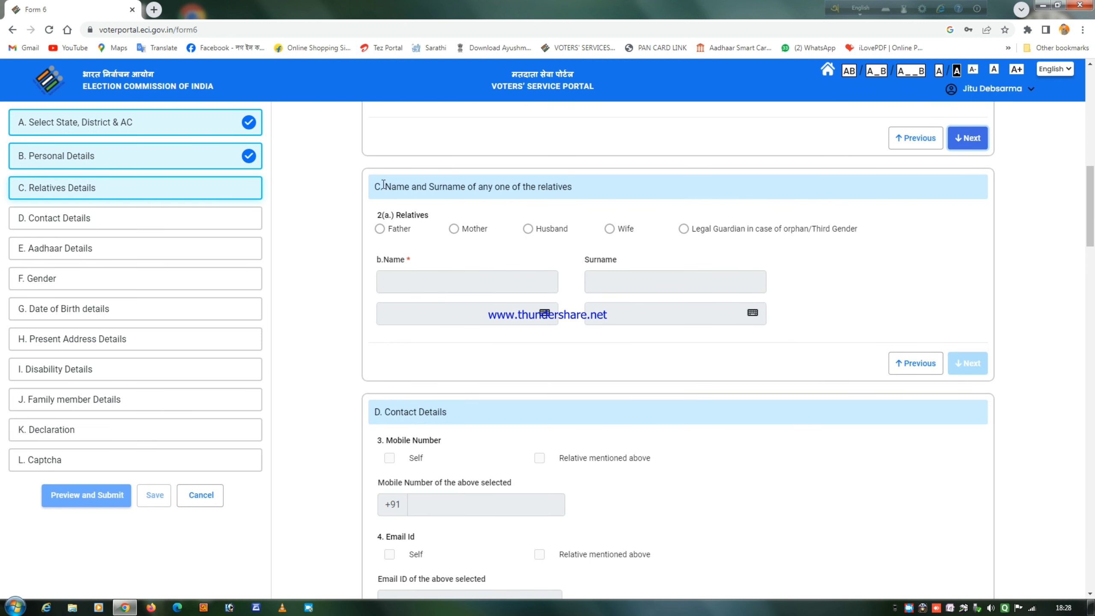
drag(383, 184, 597, 190)
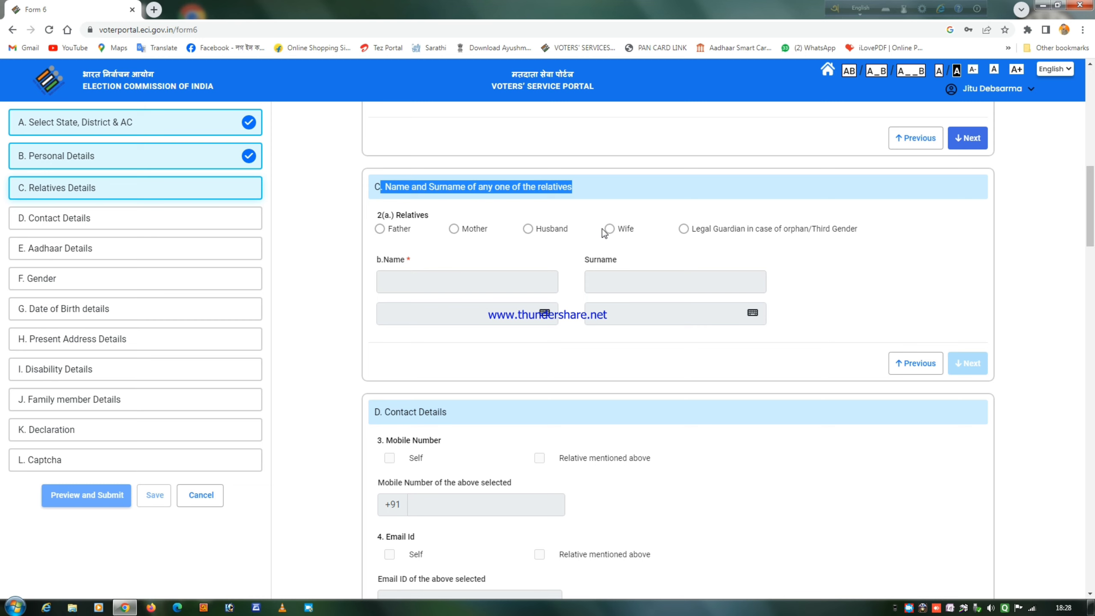
click(455, 228)
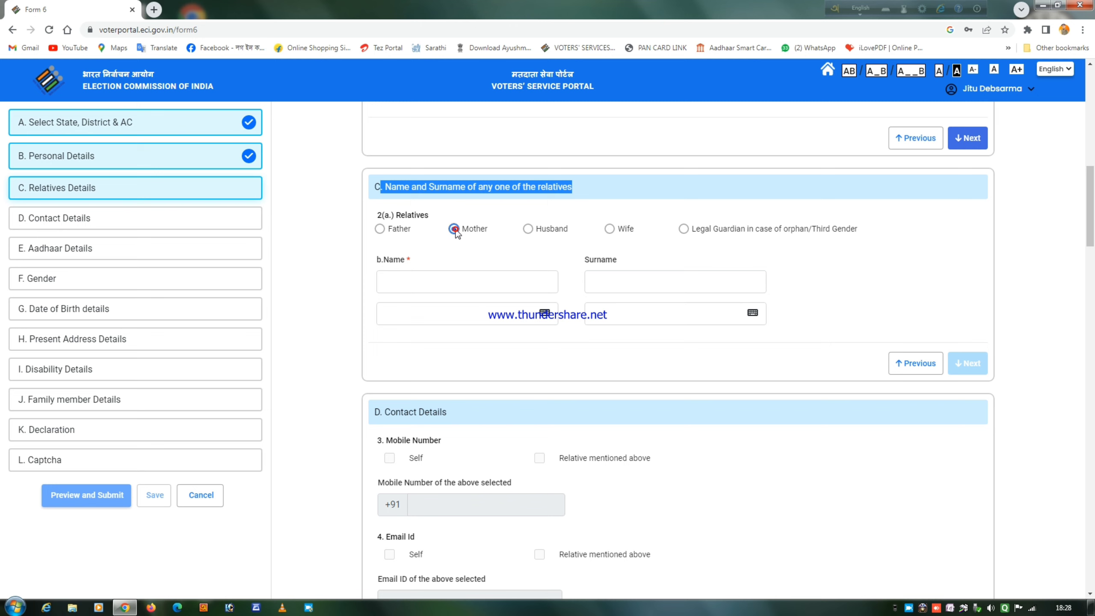
click(421, 281)
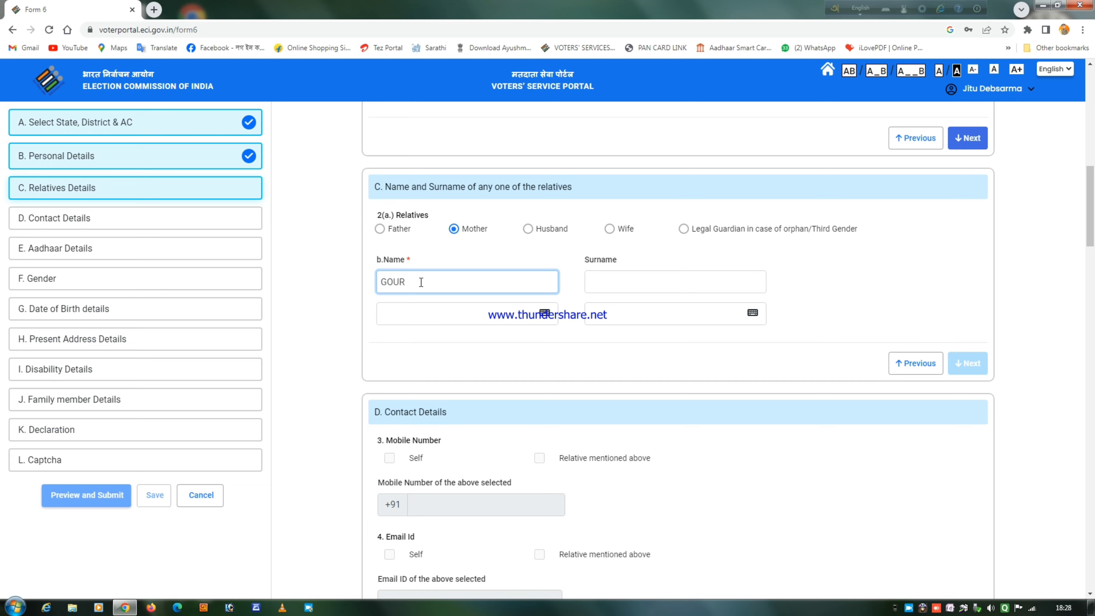
click(422, 310)
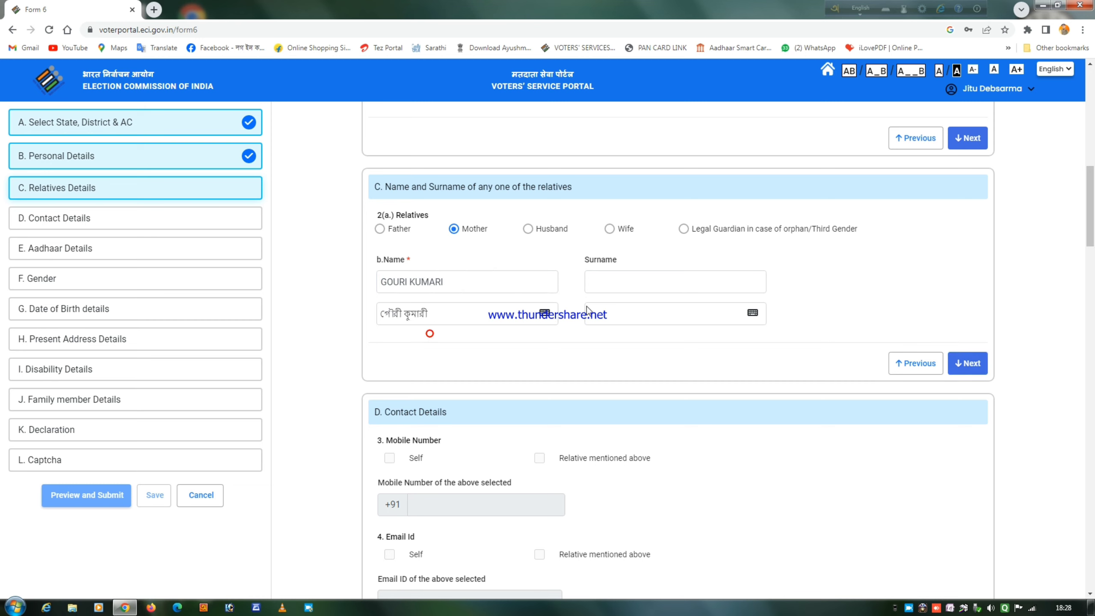
Enter the mother's surname, complete Relatives Details, and mark the mobile number as Self.
click(631, 284)
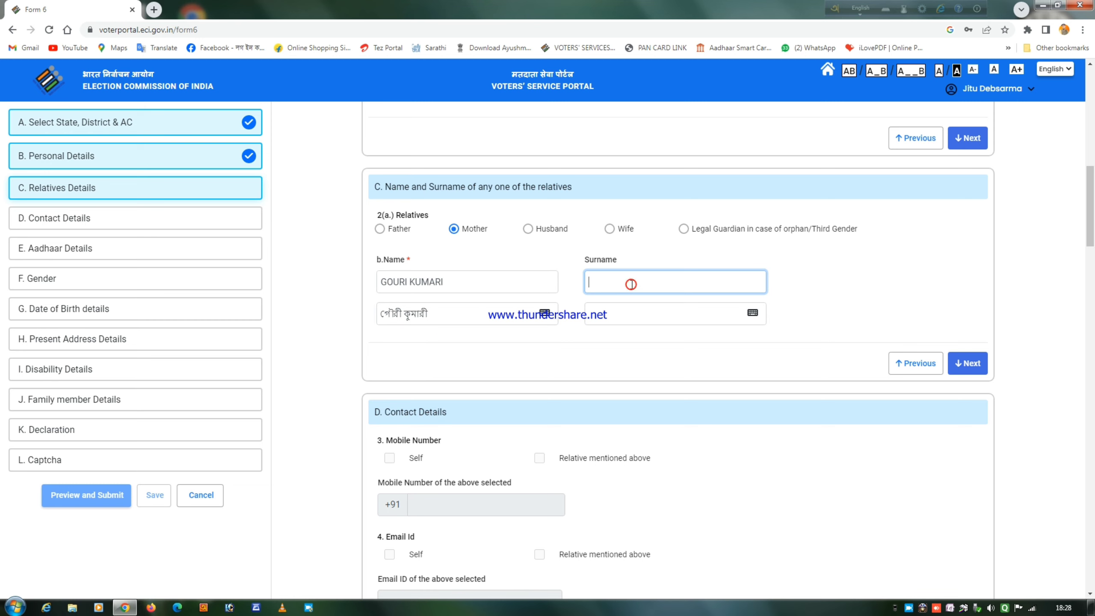
click(644, 305)
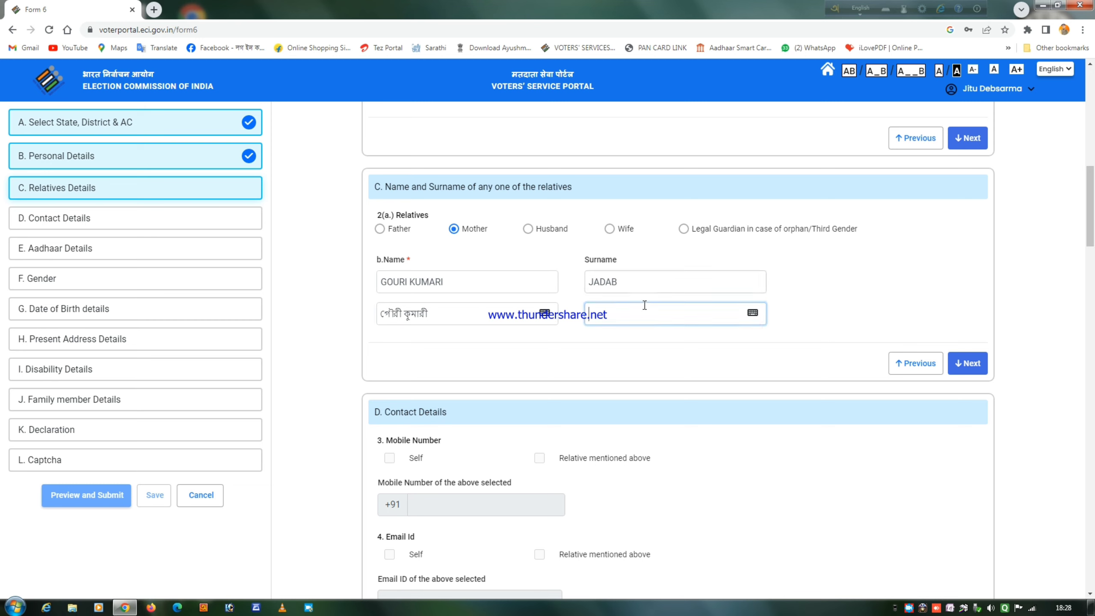
click(612, 341)
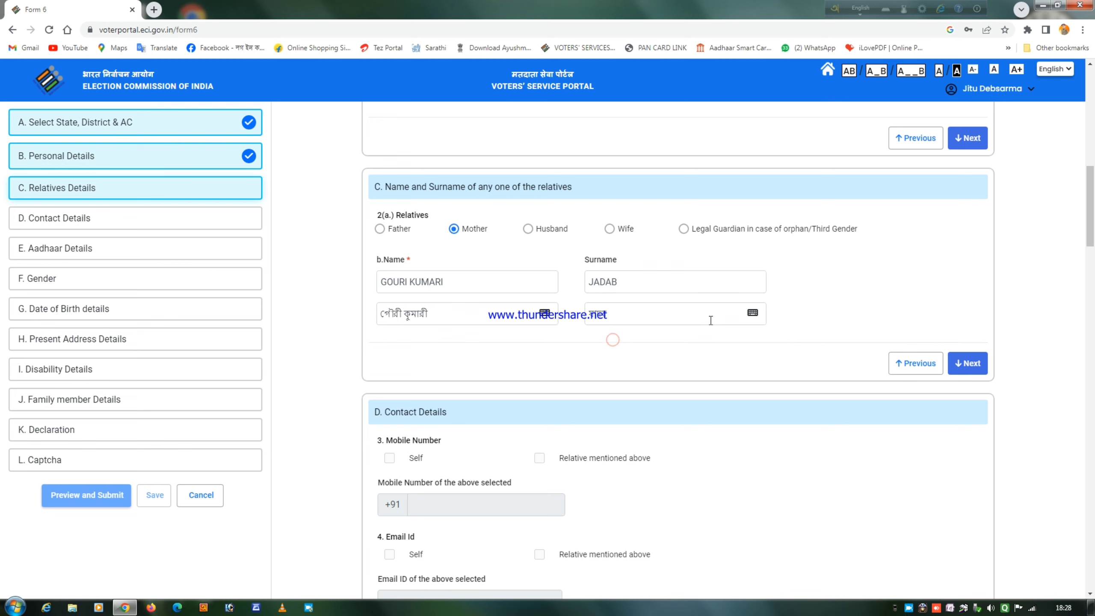
click(974, 364)
click(389, 176)
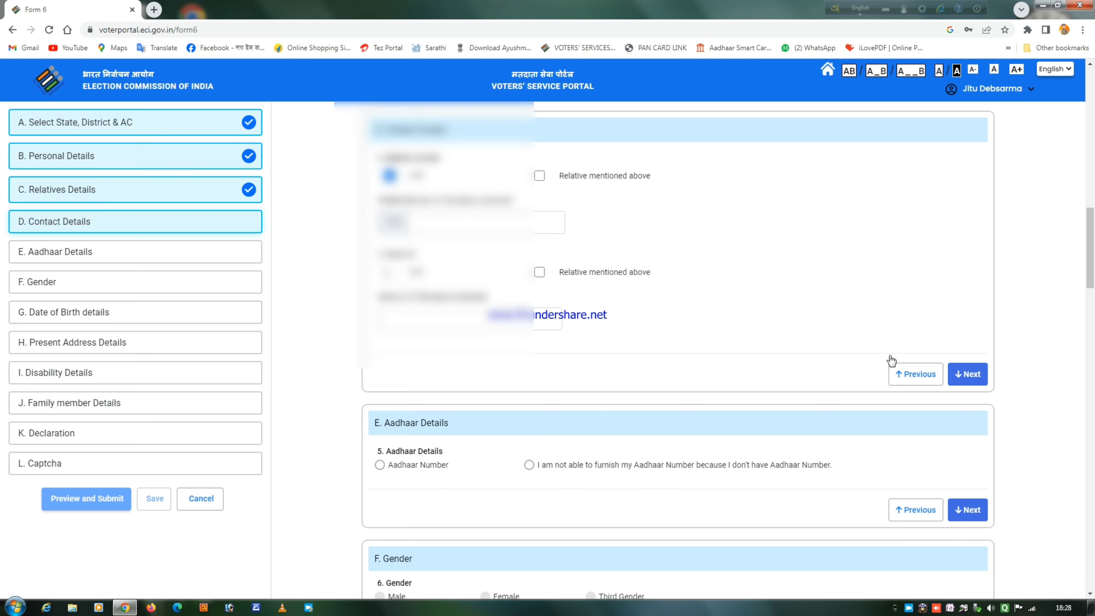
Enter the applicant's 10-digit mobile number and complete Contact Details.
click(526, 223)
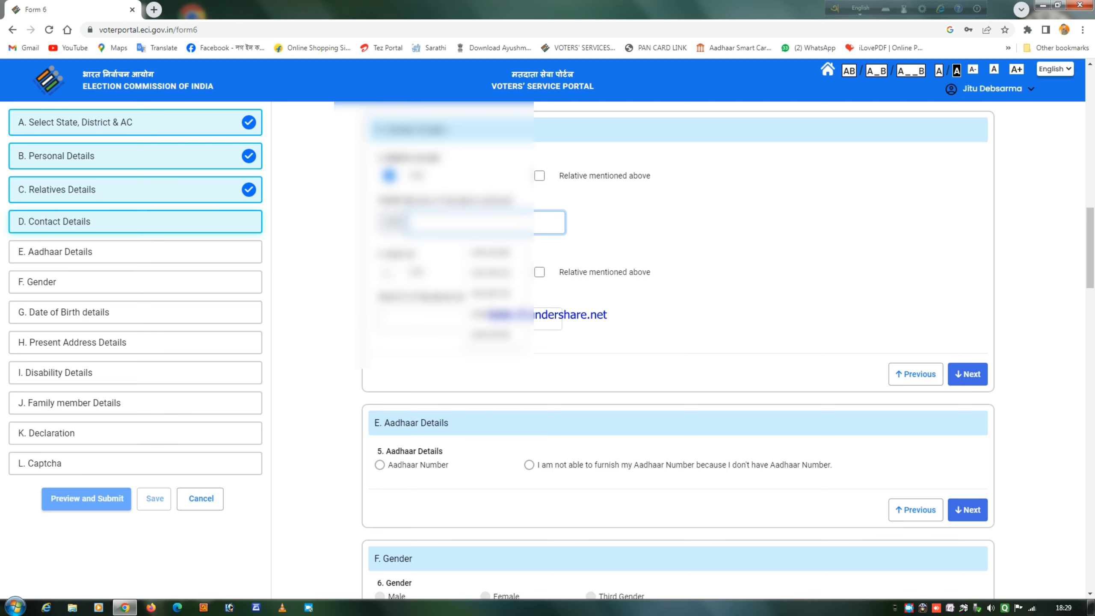
text(*********)
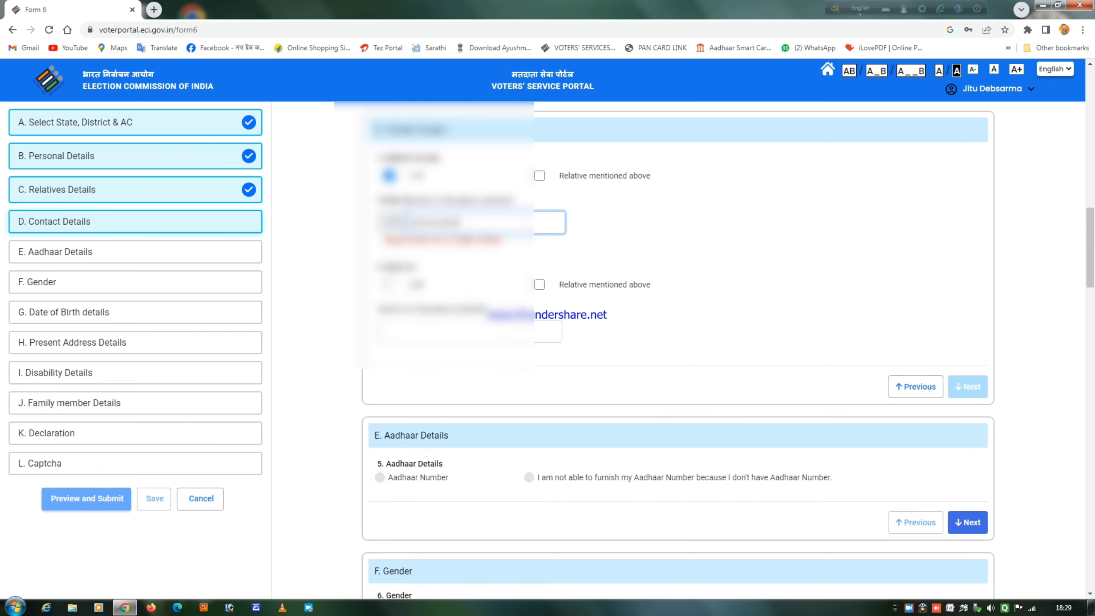
text(*)
click(647, 223)
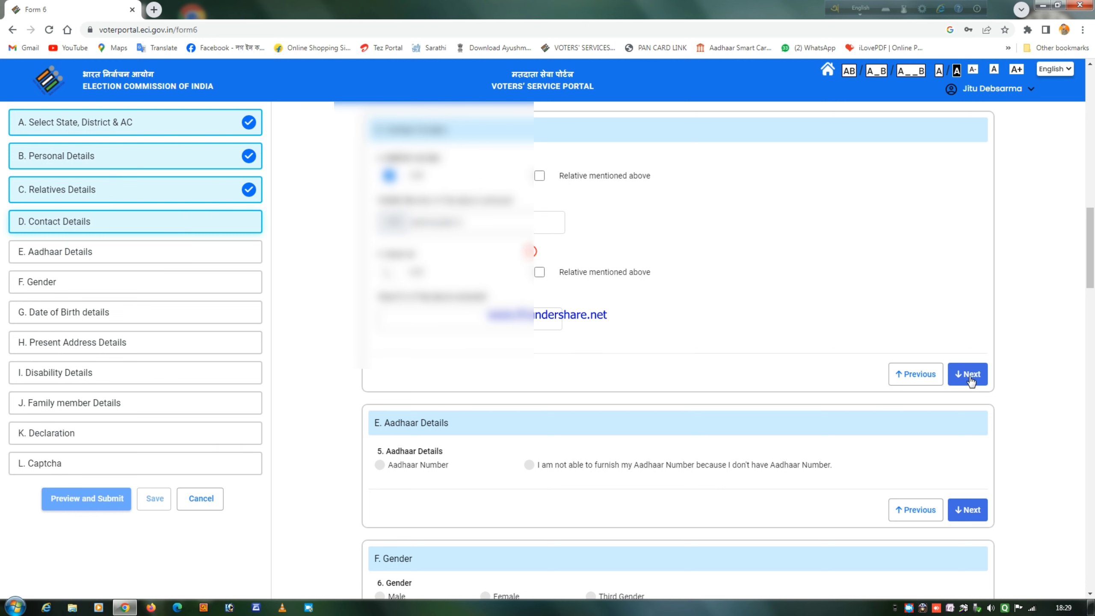
click(968, 375)
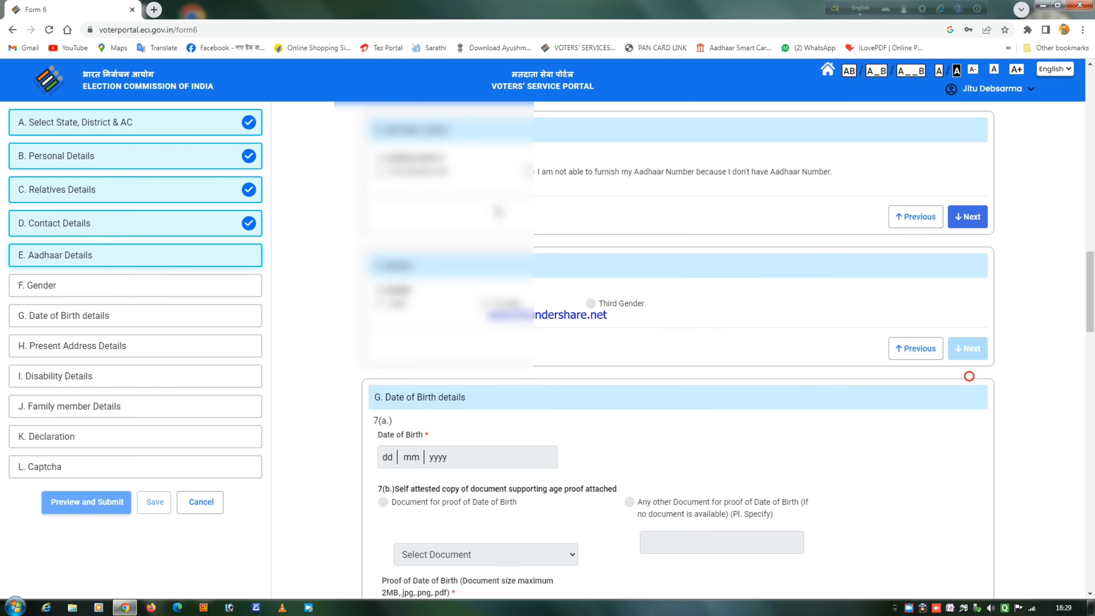
Choose to provide an Aadhaar number, enter it, and complete Aadhaar Details.
click(379, 171)
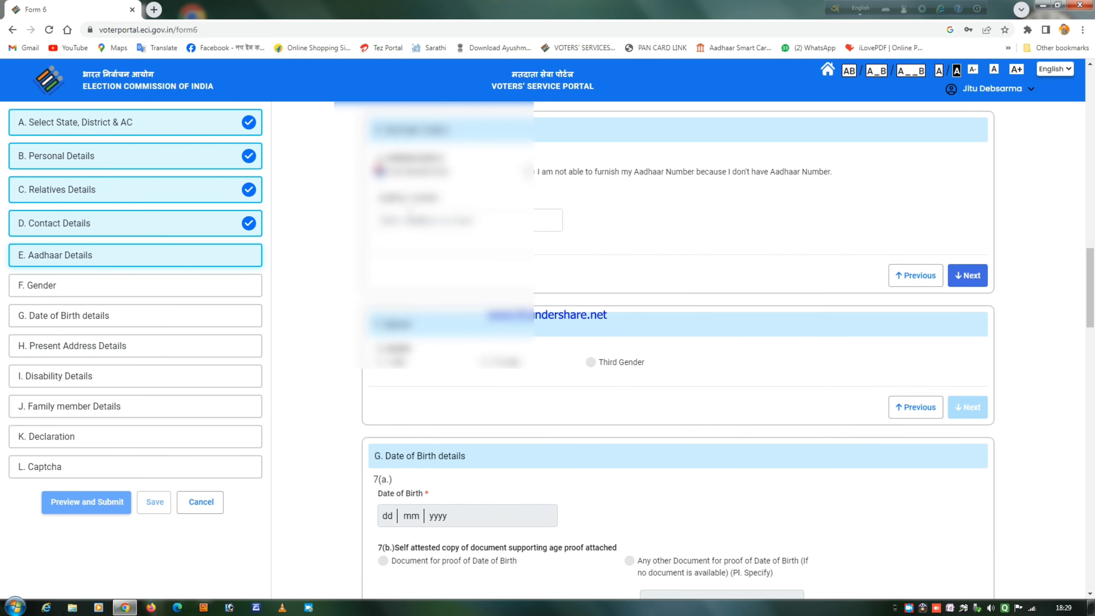
click(408, 217)
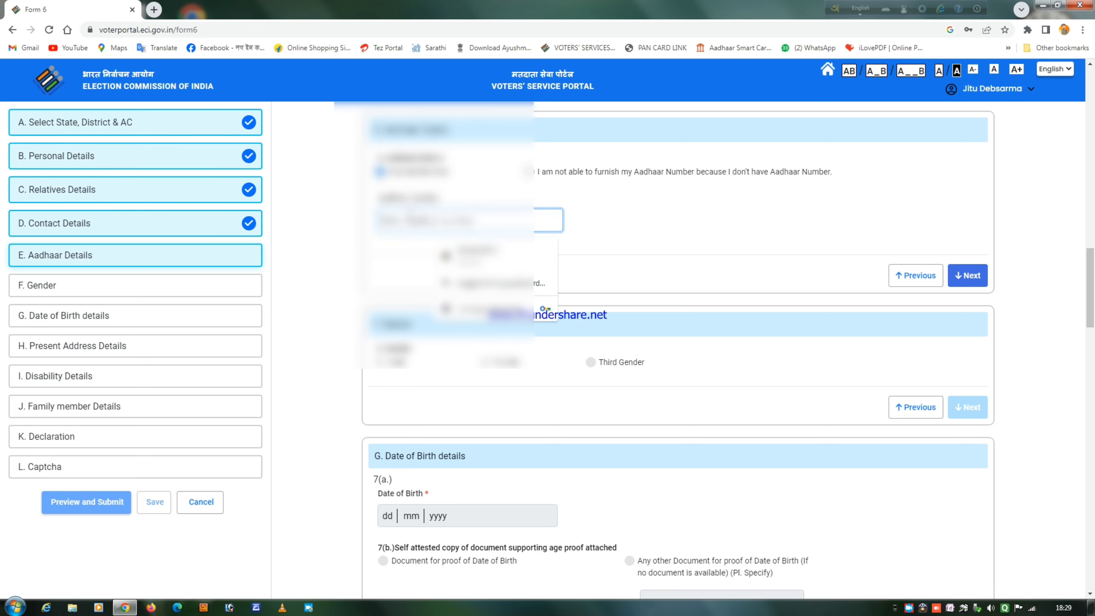
text(•)
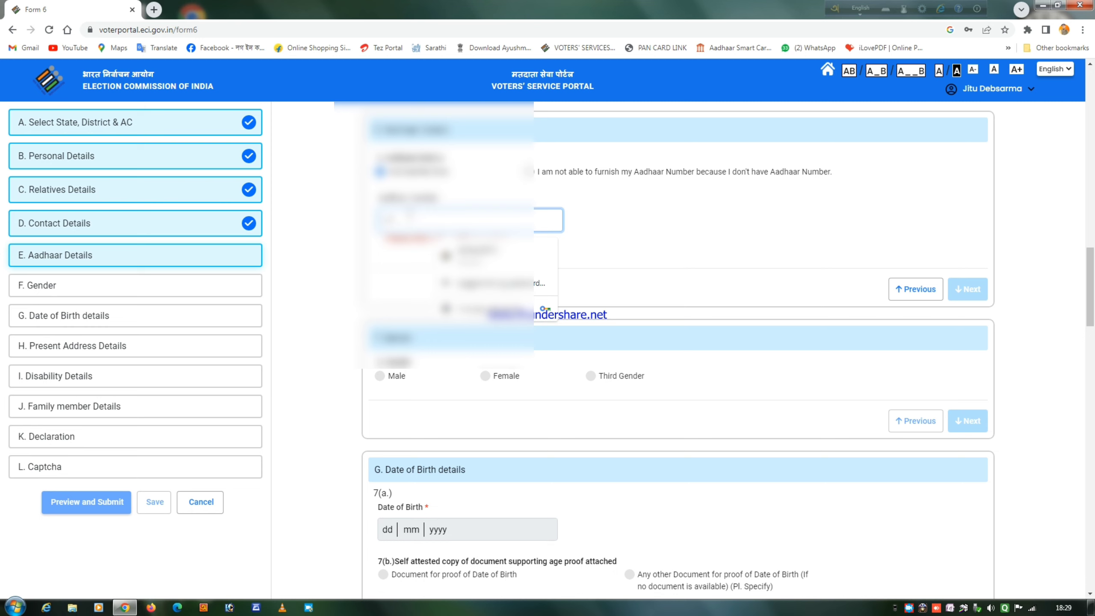
text(••)
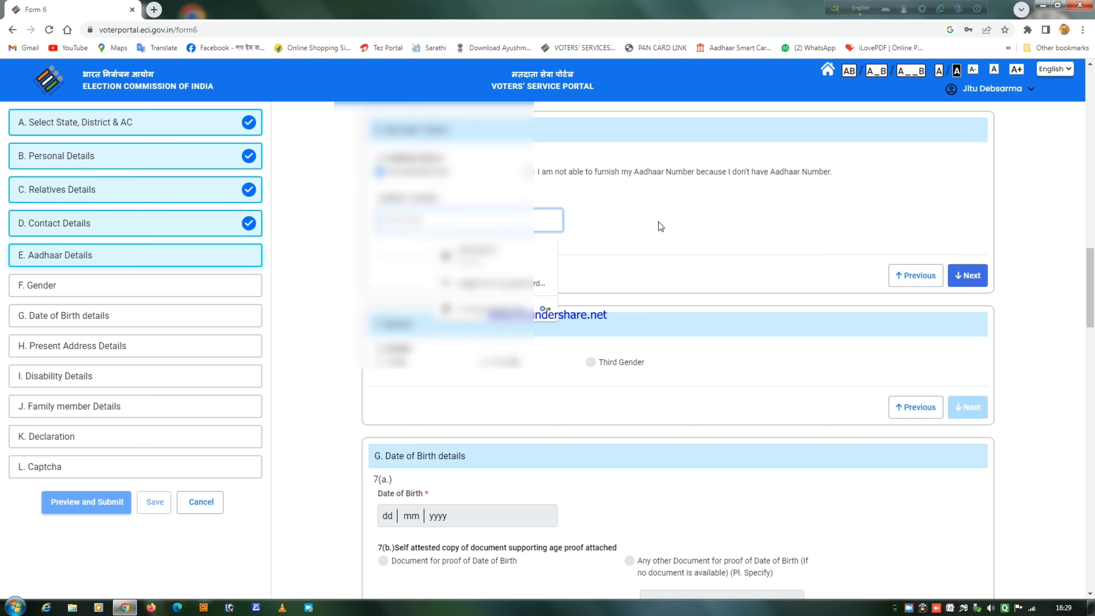
click(658, 221)
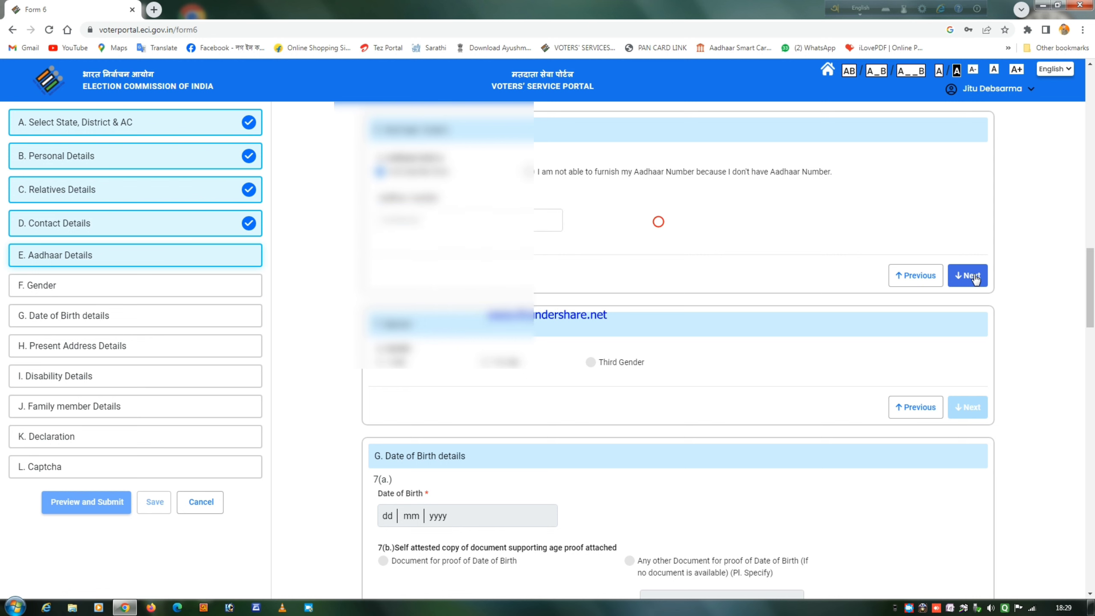
click(975, 274)
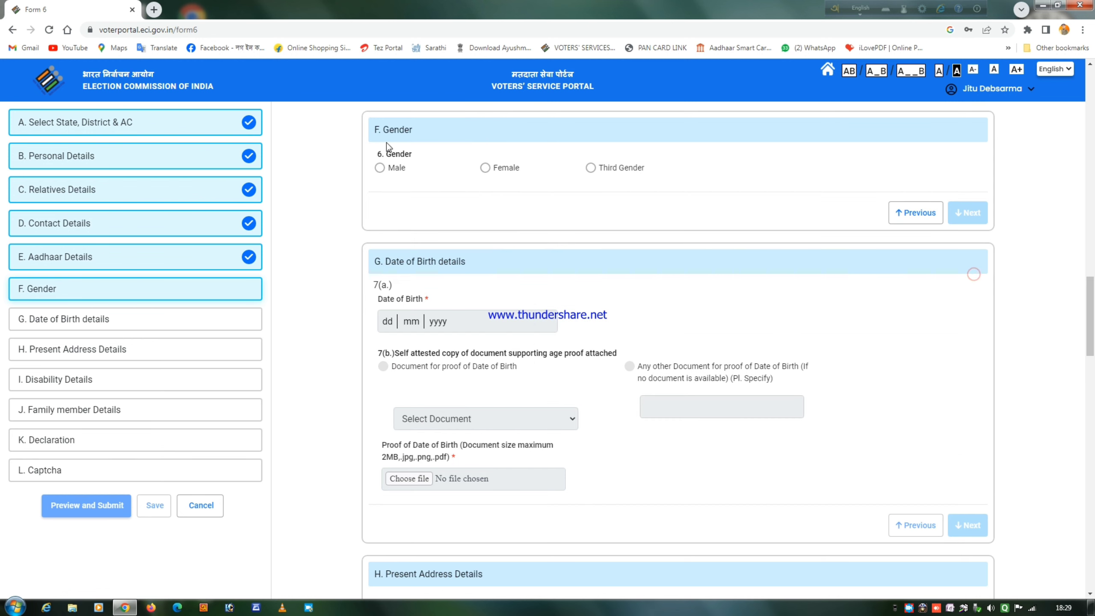
Set the applicant's gender to Male and continue to Date of Birth.
drag(374, 130, 442, 128)
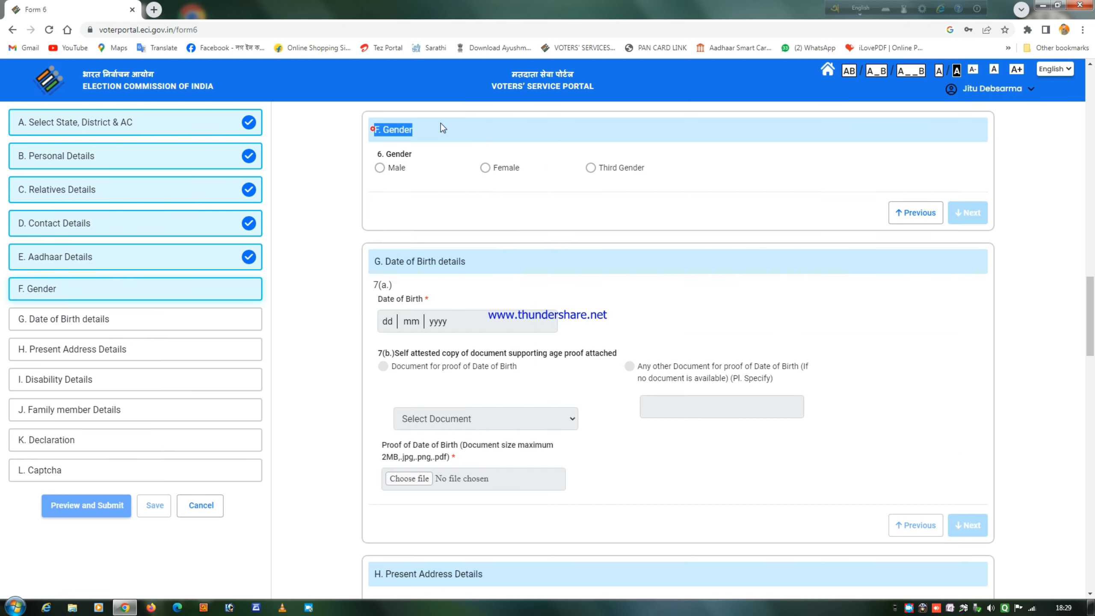
click(379, 167)
click(484, 168)
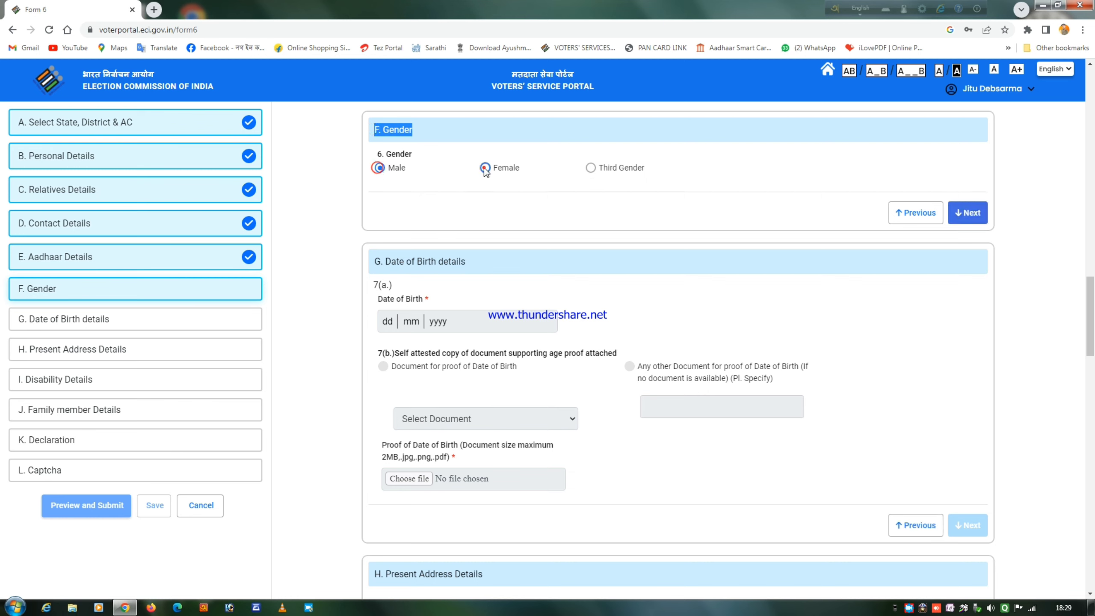
click(380, 168)
click(568, 211)
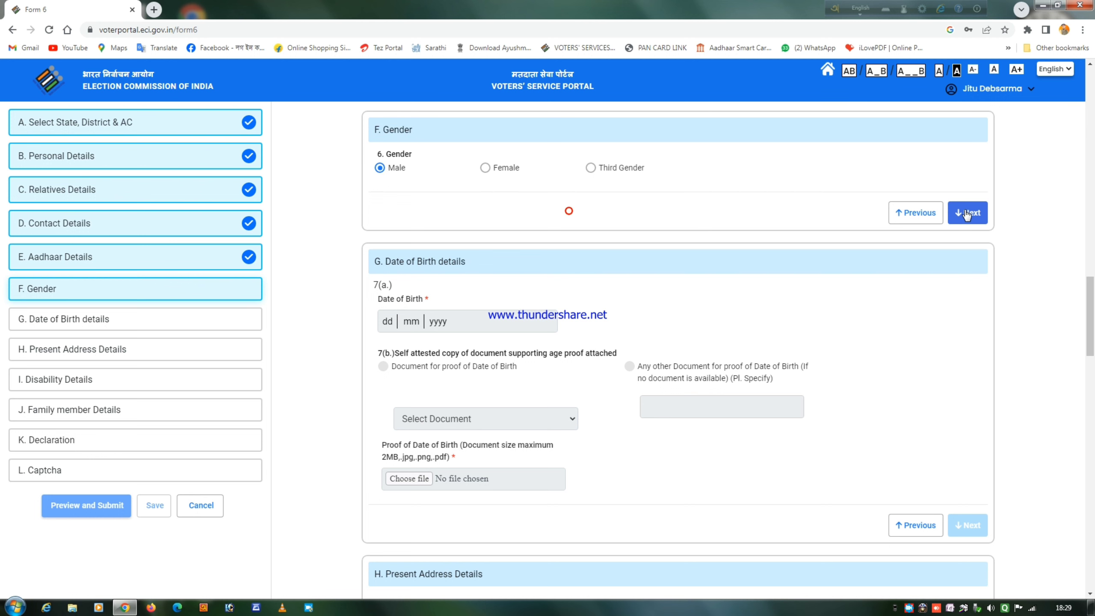
click(966, 213)
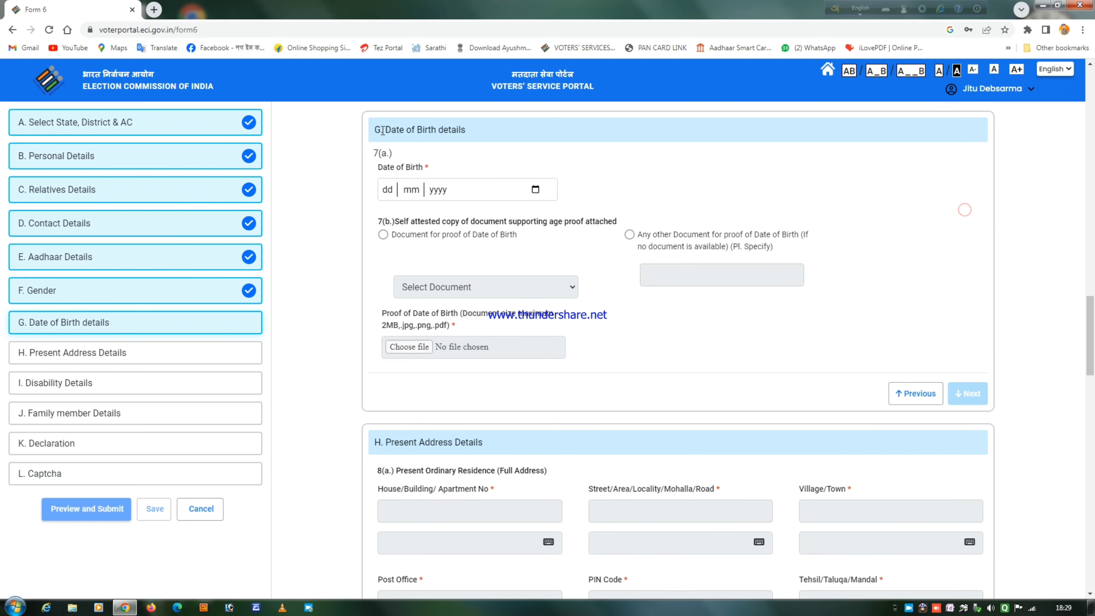
Set the date of birth to 10 January 2004 in the calendar.
drag(381, 130, 495, 131)
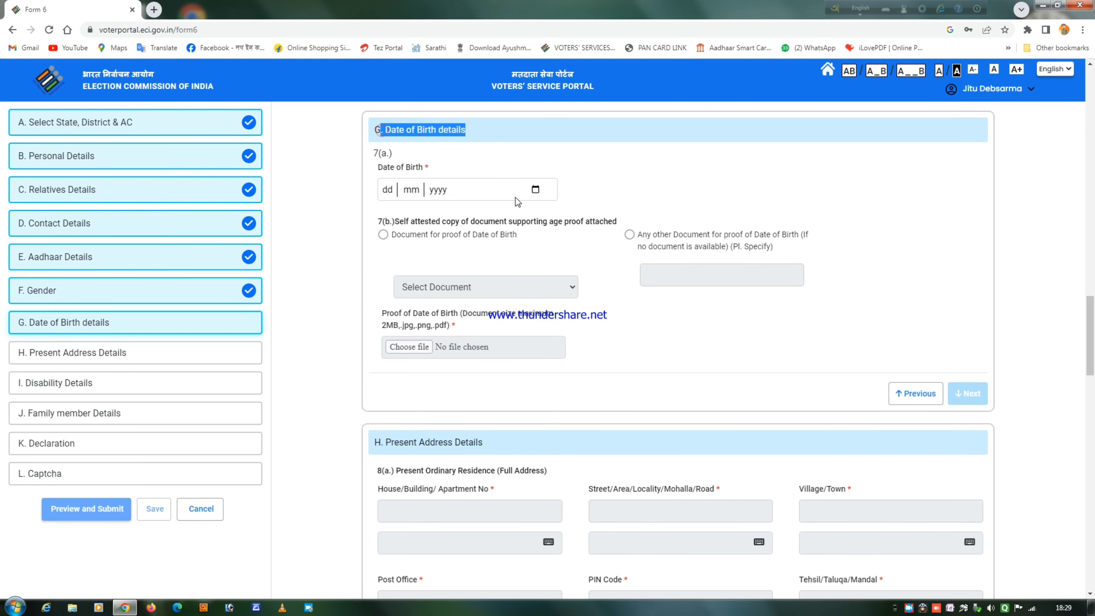
click(536, 190)
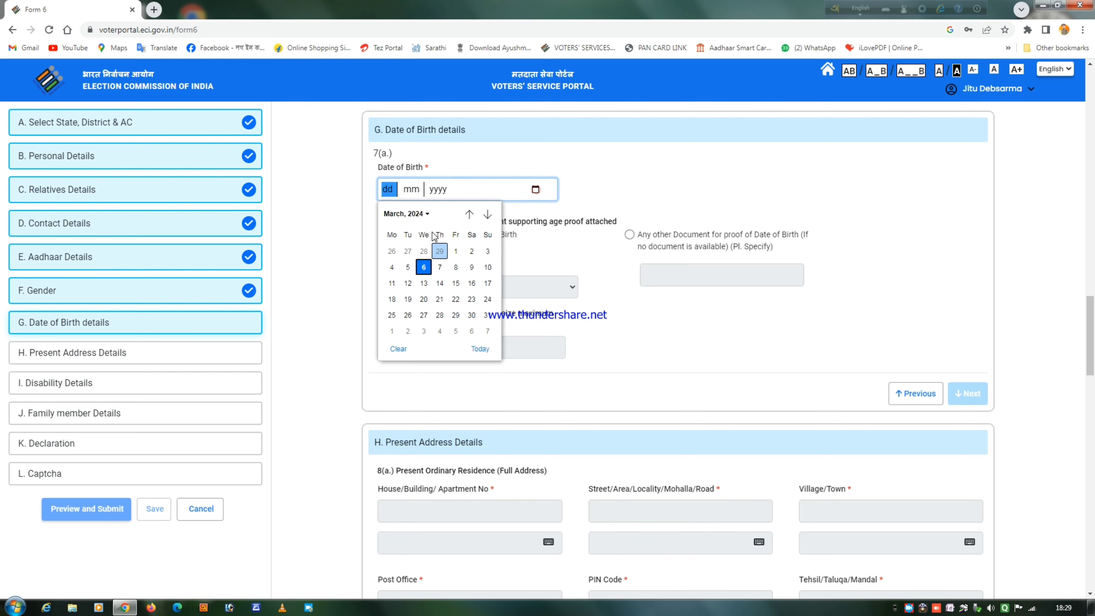
click(417, 213)
scroll(420, 249, up, 5)
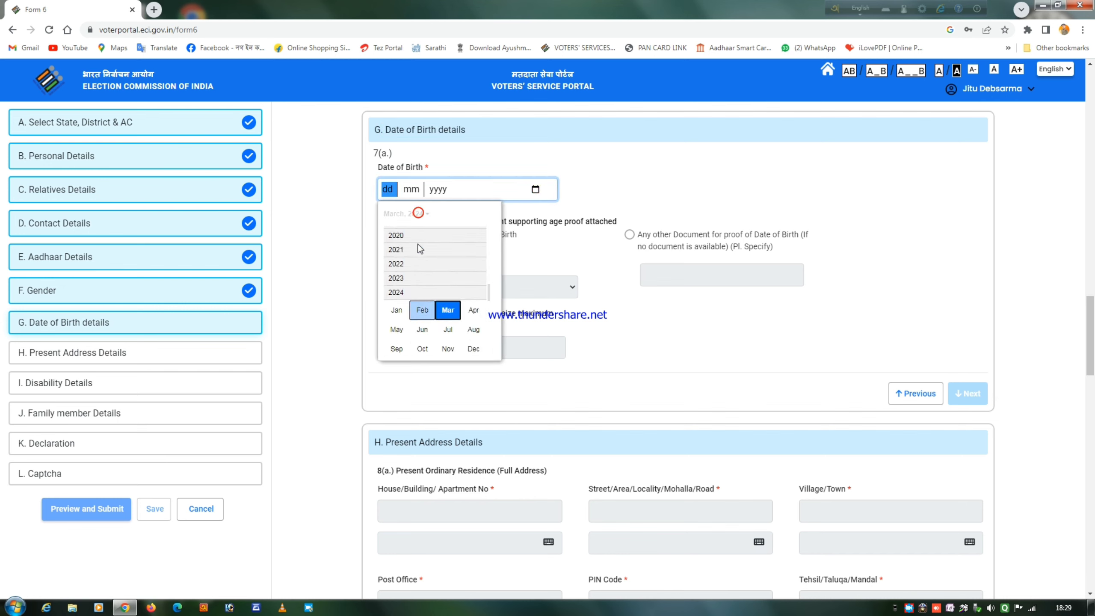
scroll(420, 249, up, 3)
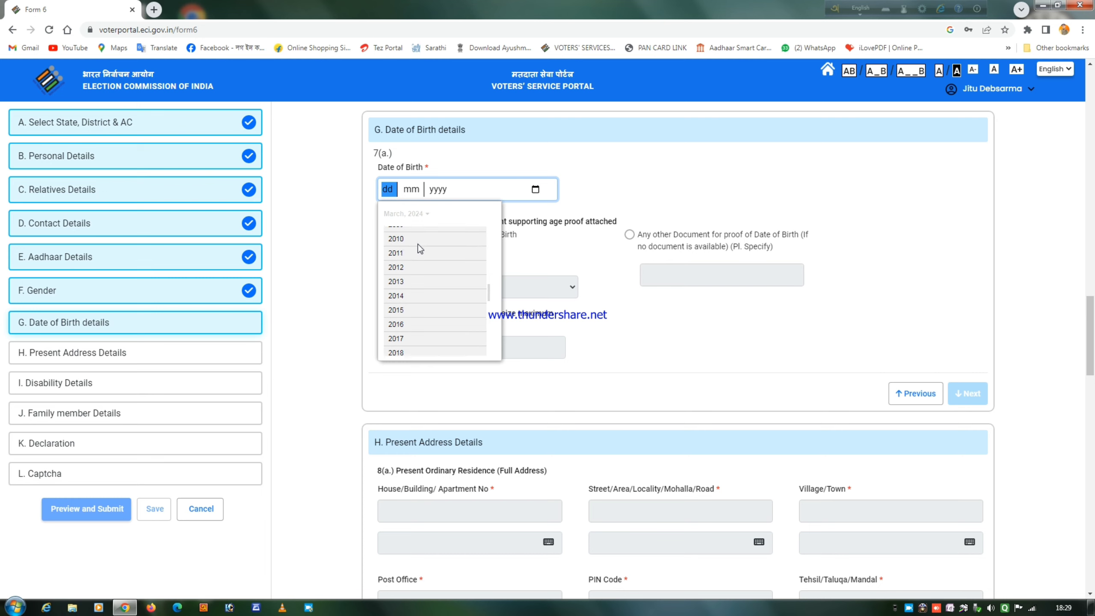
scroll(400, 265, up, 3)
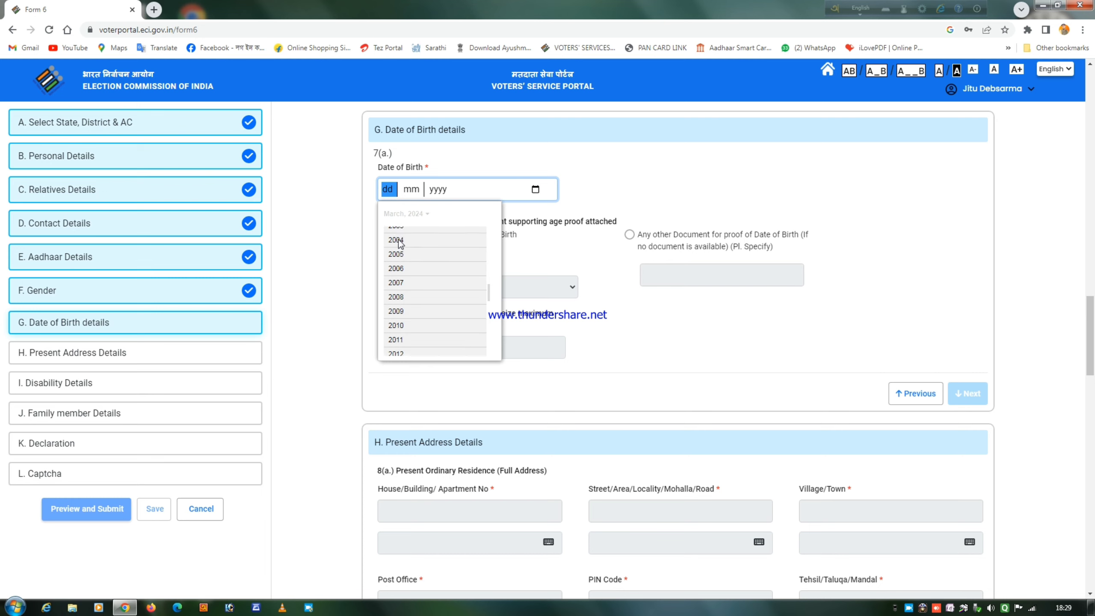
click(397, 237)
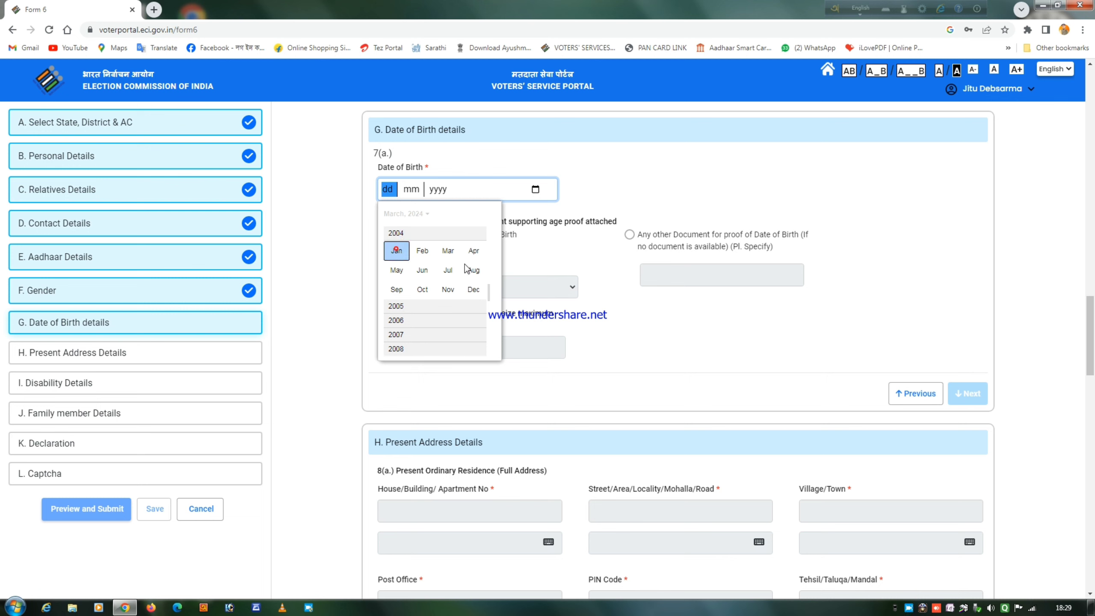
click(396, 251)
click(473, 267)
click(646, 169)
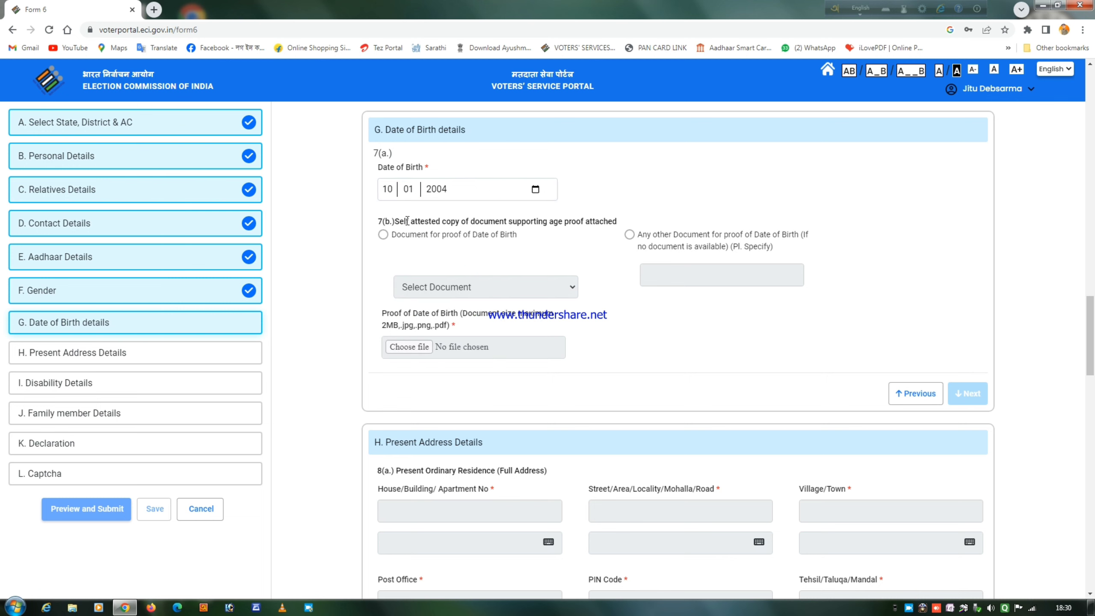
drag(395, 222, 626, 220)
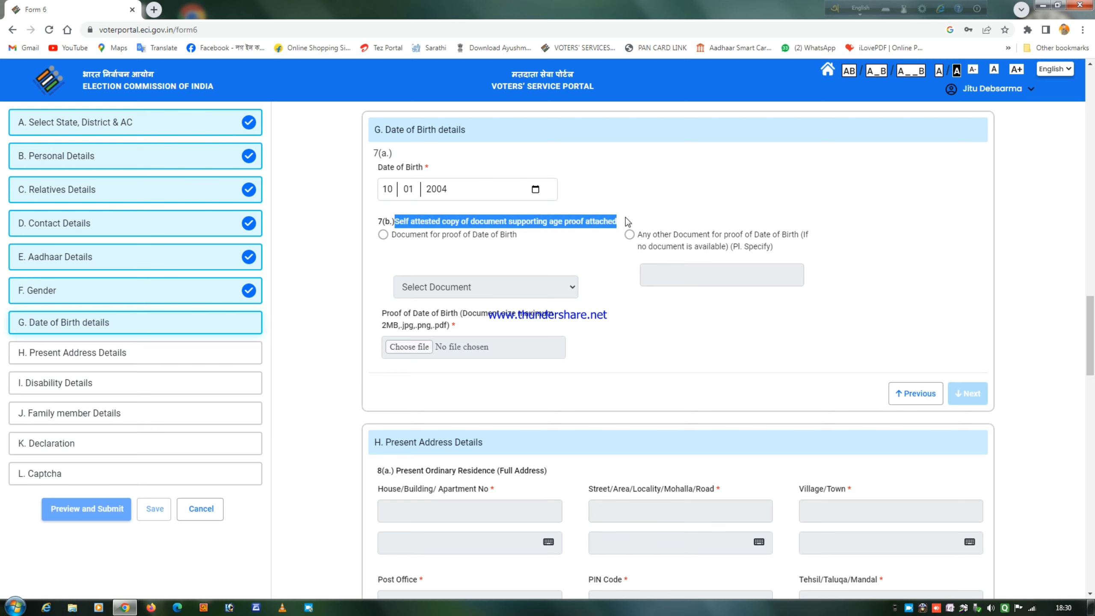
click(690, 191)
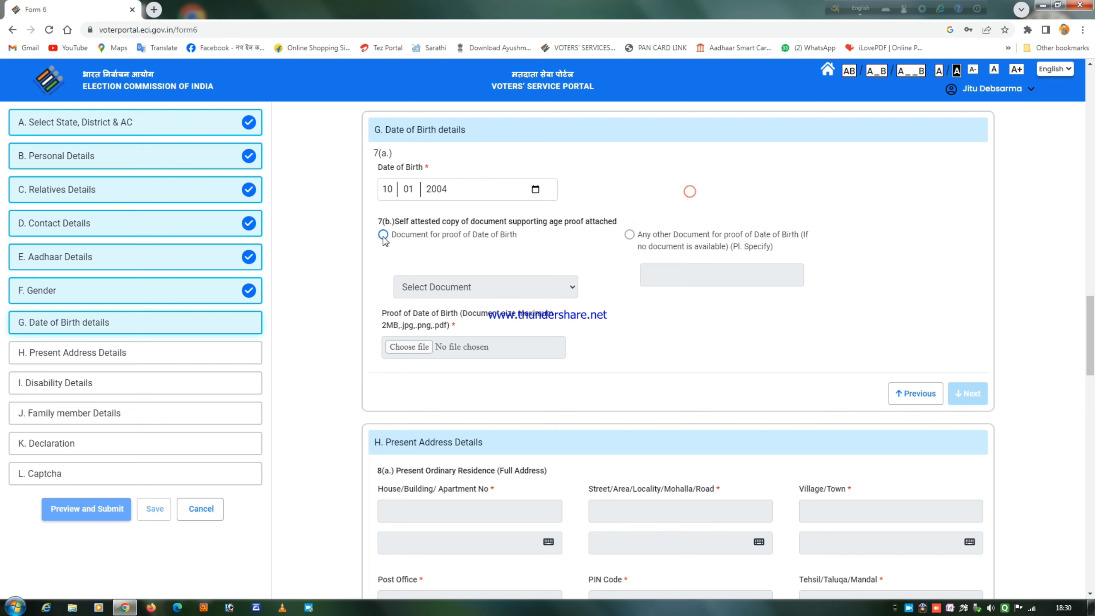
Add a Class X or XII certificate as the date-of-birth proof document.
drag(510, 234, 385, 236)
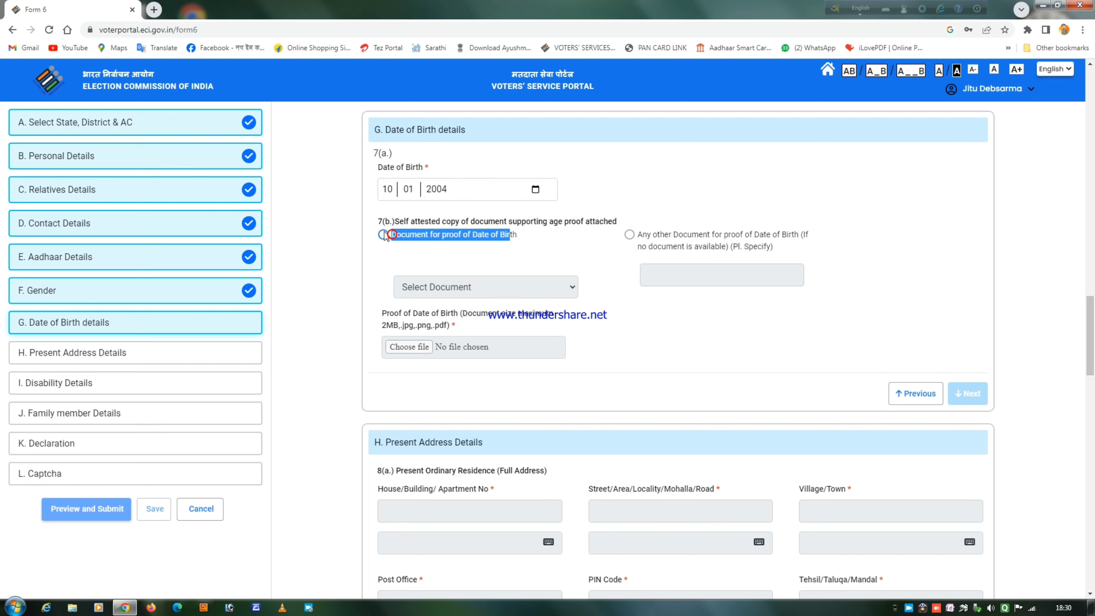
click(383, 235)
click(453, 290)
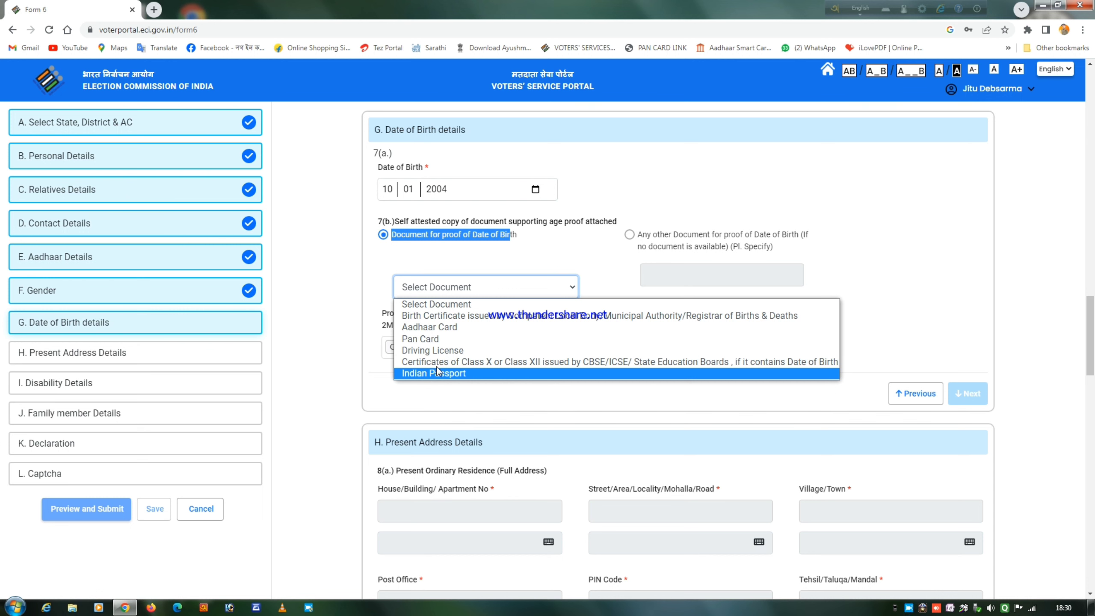
click(453, 363)
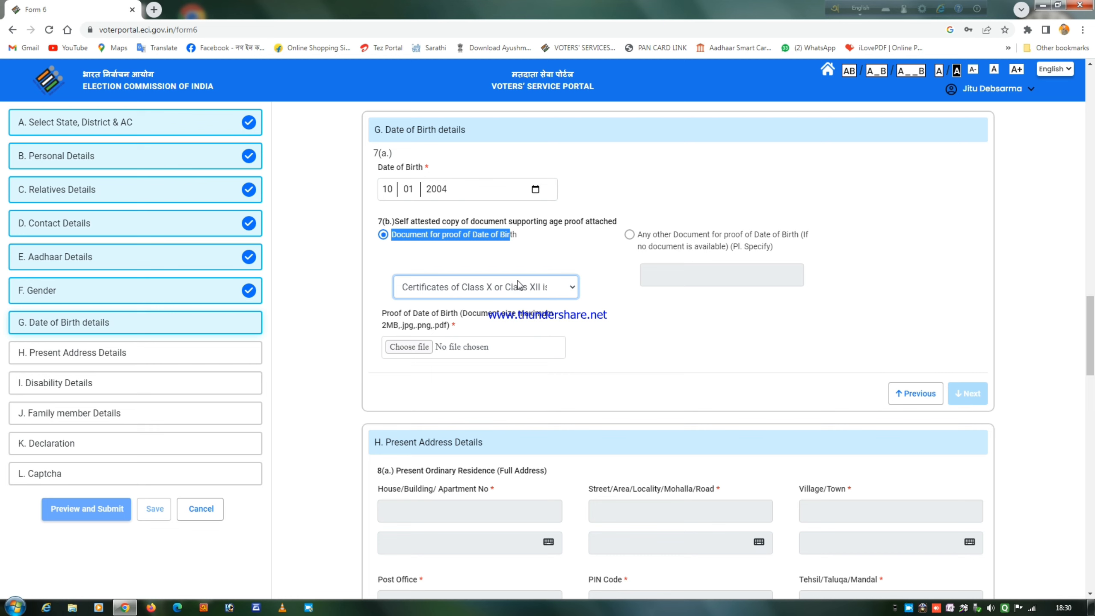
click(418, 349)
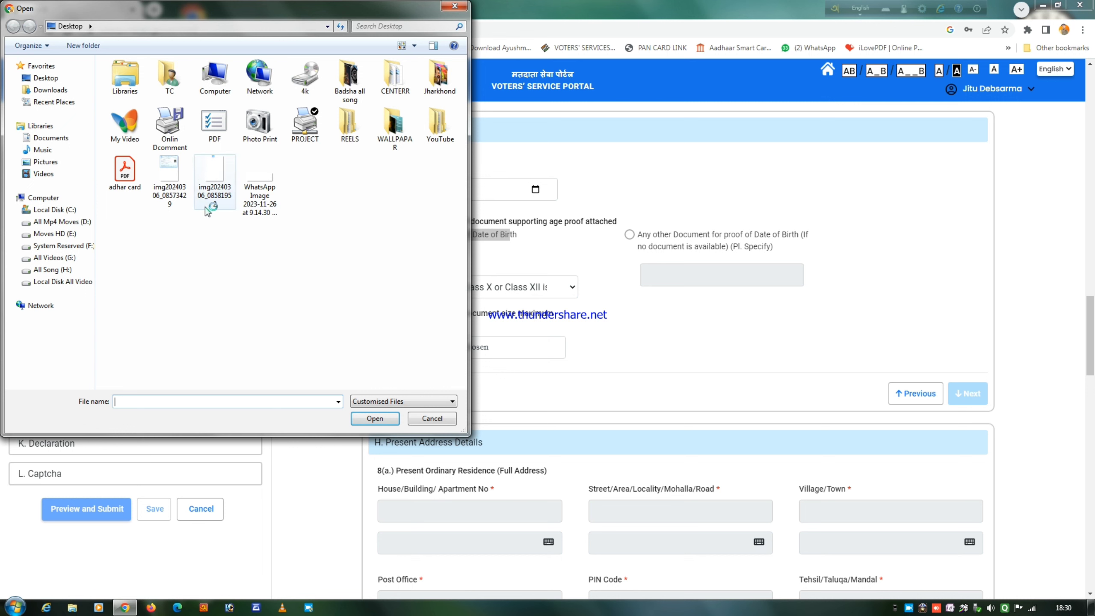
Attach img20240306_08573429.jpg as date-of-birth proof and move on to Present Address Details.
click(171, 200)
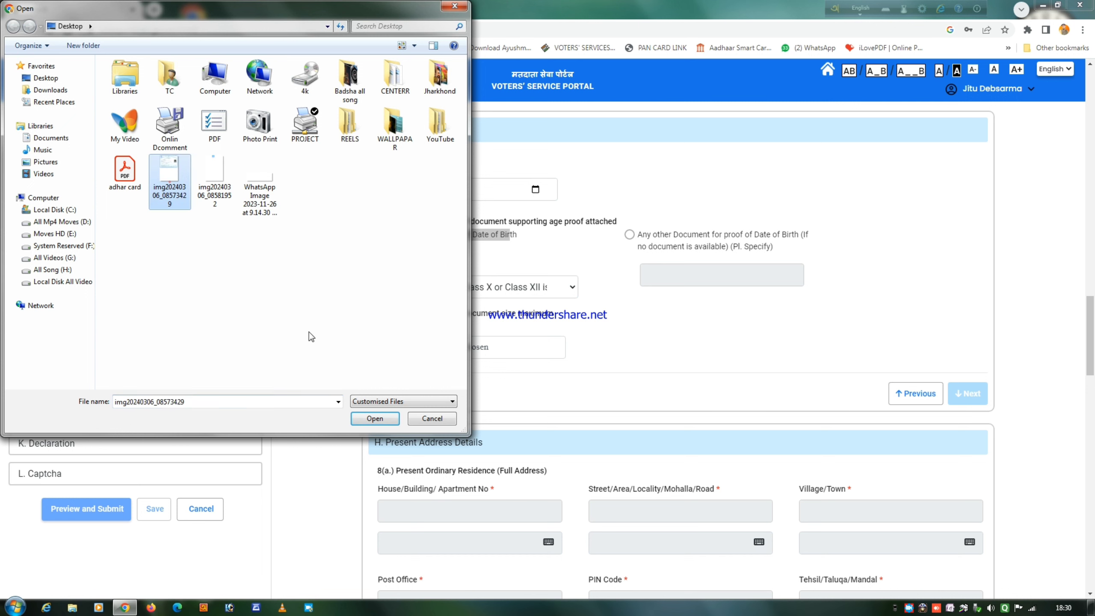
click(370, 419)
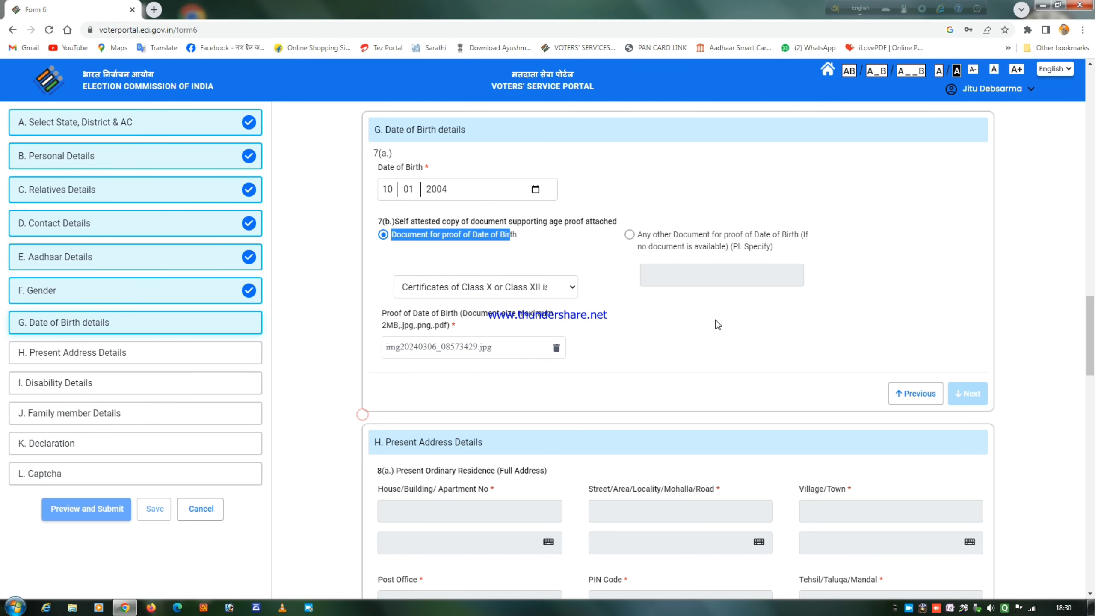
click(688, 355)
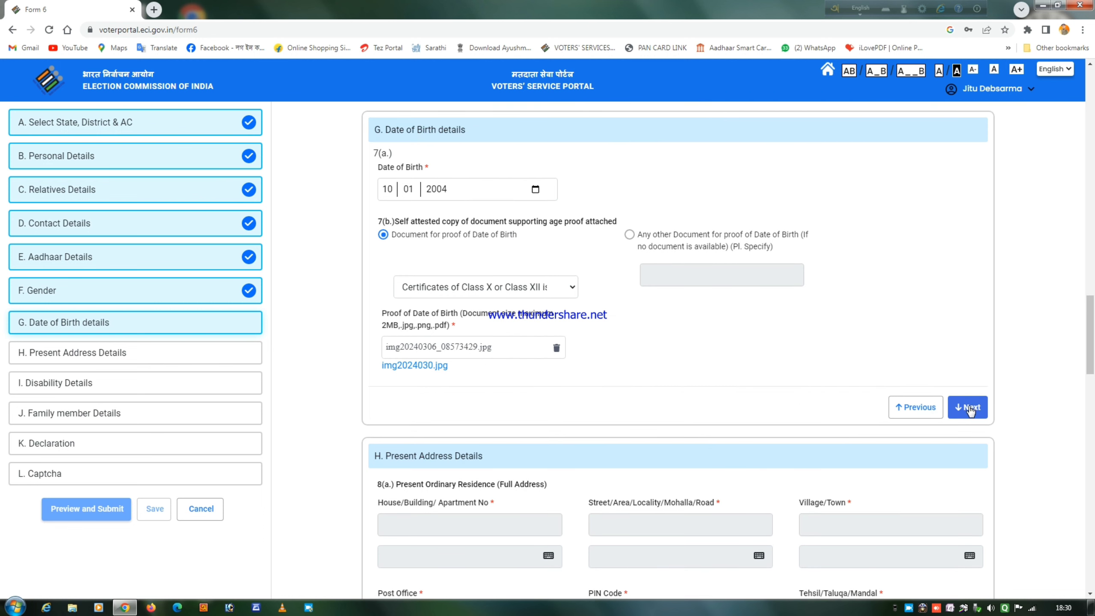
click(968, 408)
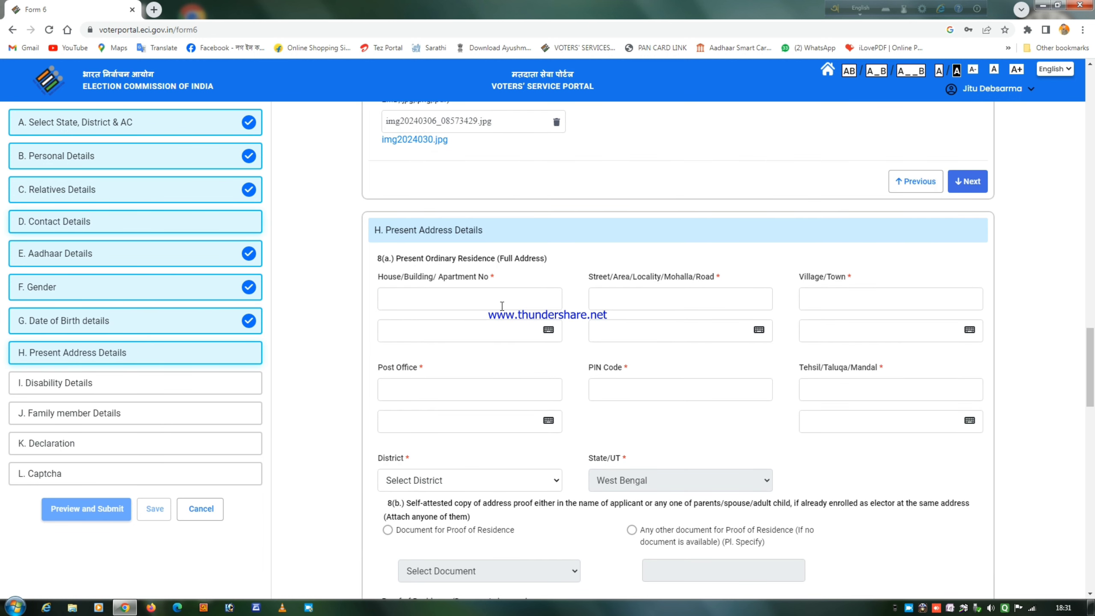
Enter house number DAS and correct its Bengali version to দাসিয়া with the on-screen keyboard.
click(502, 305)
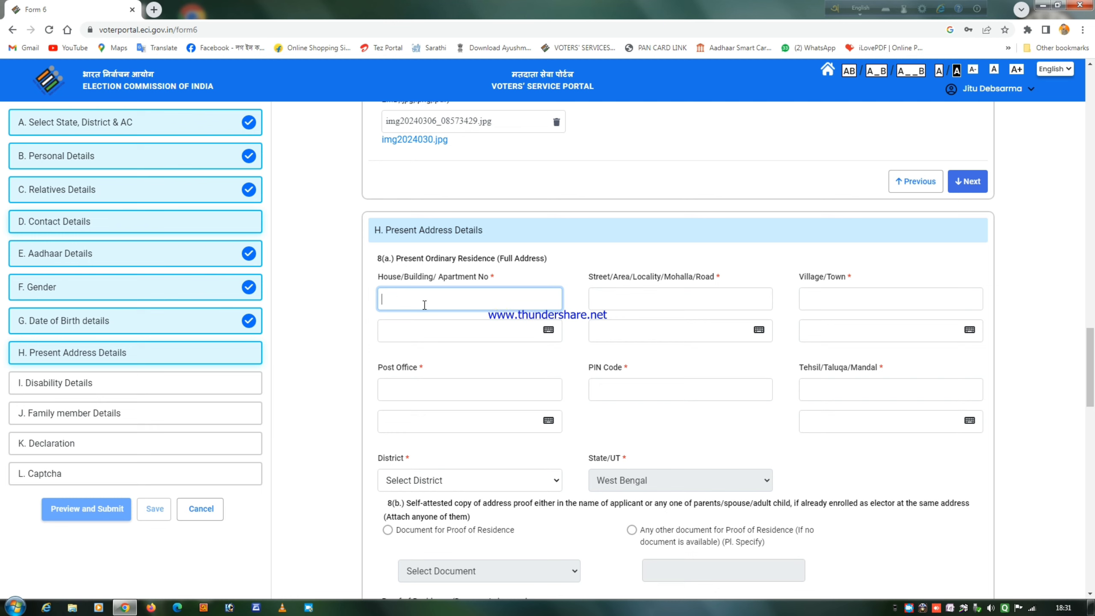
click(676, 296)
click(505, 331)
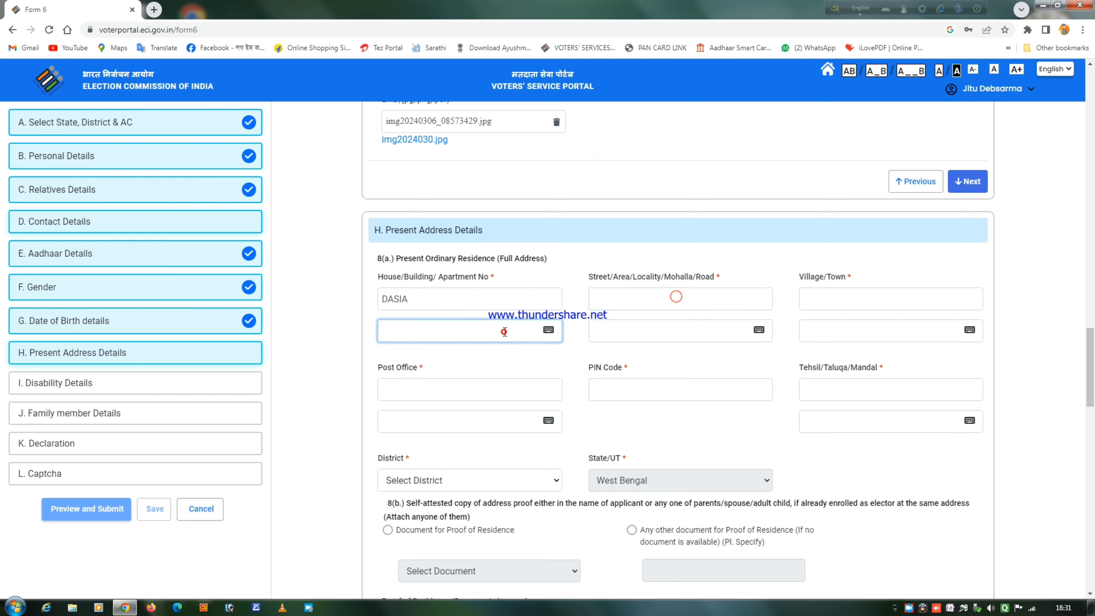
click(548, 330)
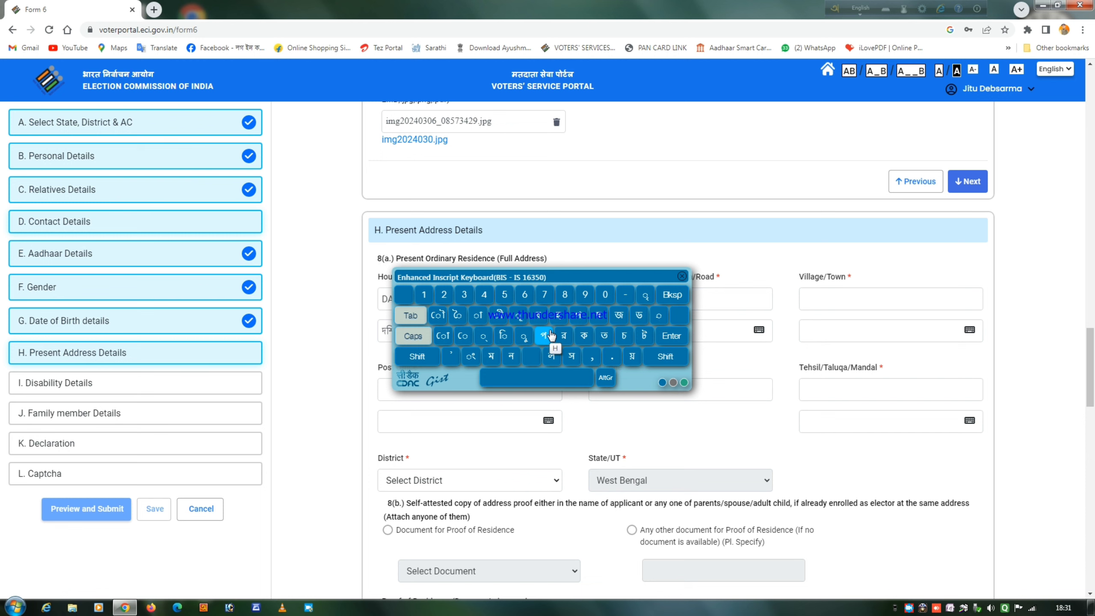
drag(614, 276, 515, 333)
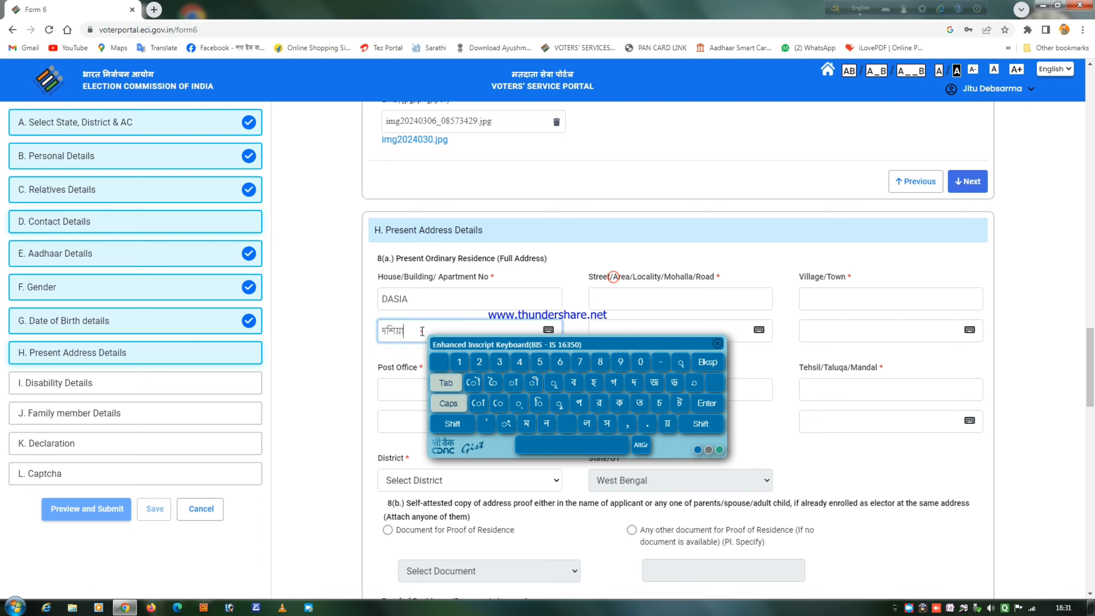
click(707, 362)
click(707, 362)
click(707, 362)
click(707, 362)
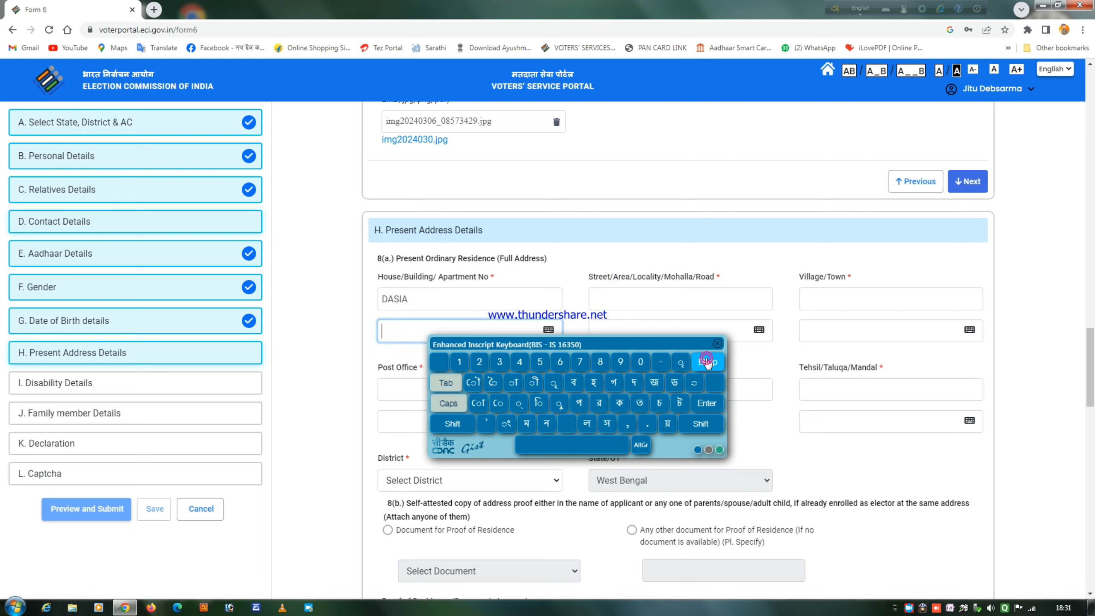
click(707, 363)
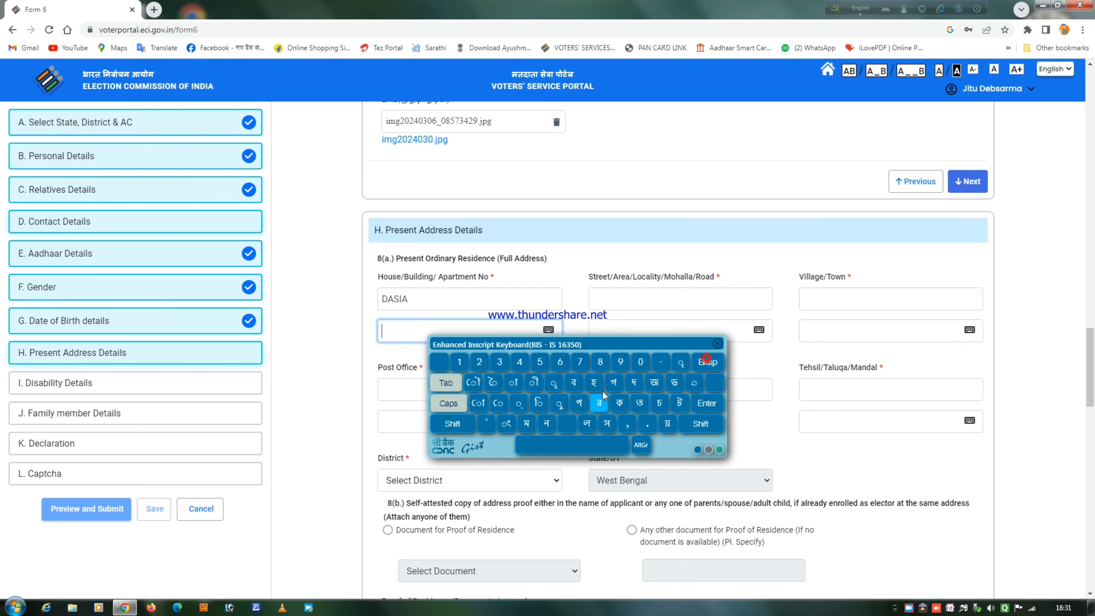
click(633, 379)
click(513, 383)
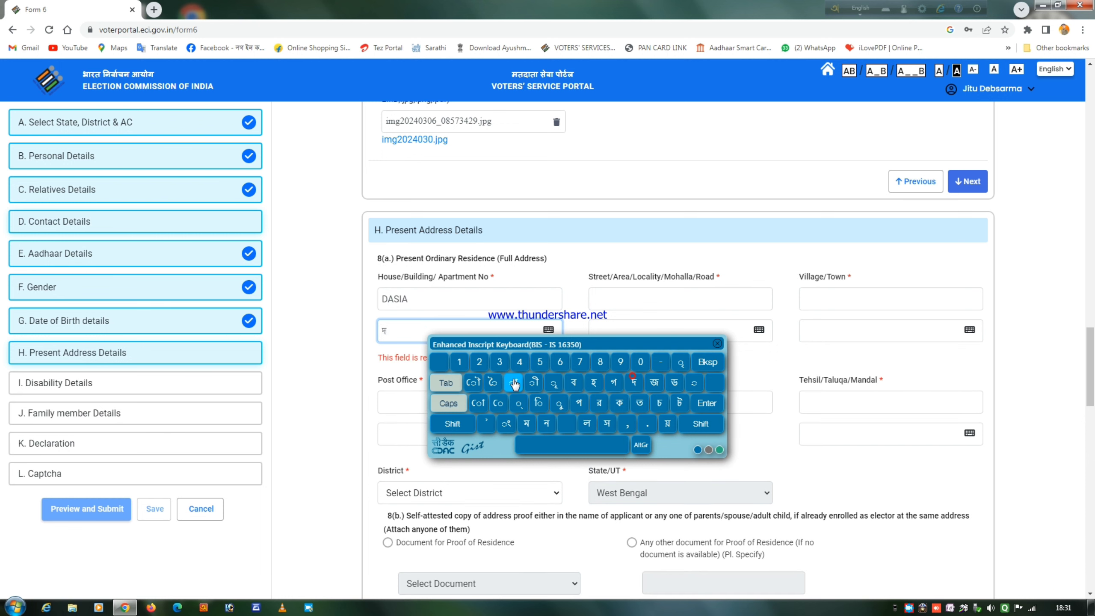
click(606, 424)
click(538, 403)
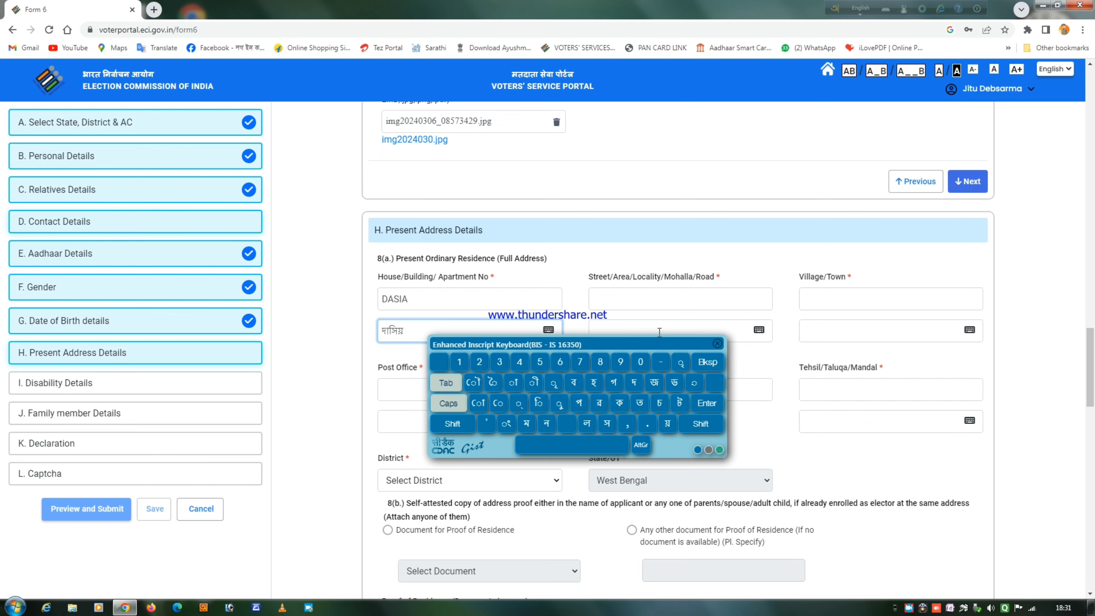
click(512, 381)
Enter street DASIA and fix its Bengali version using the Bengali on-screen keyboard.
click(619, 296)
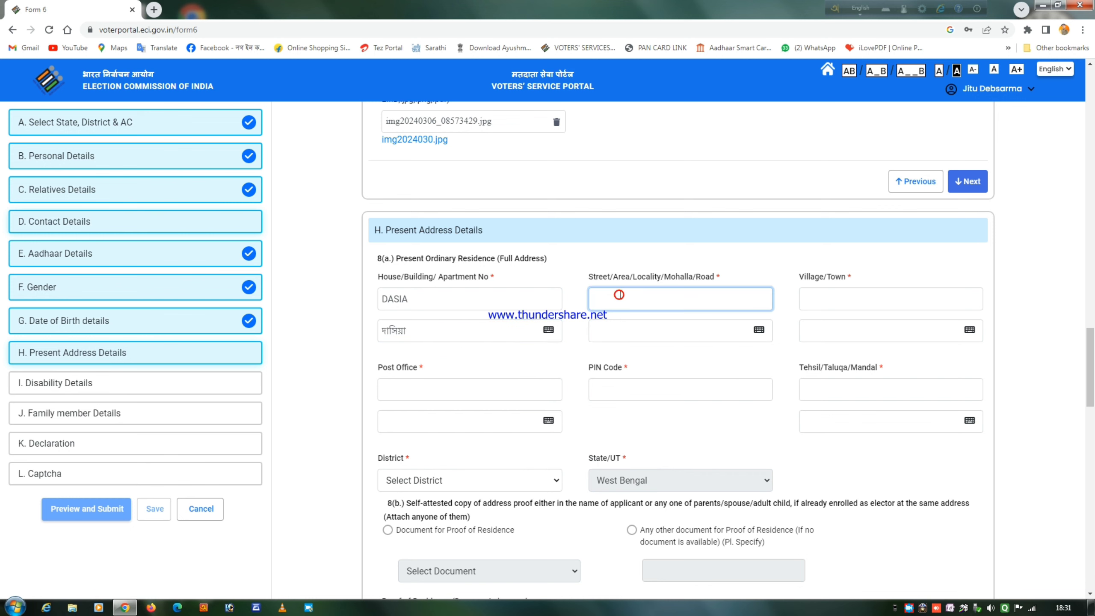
click(624, 333)
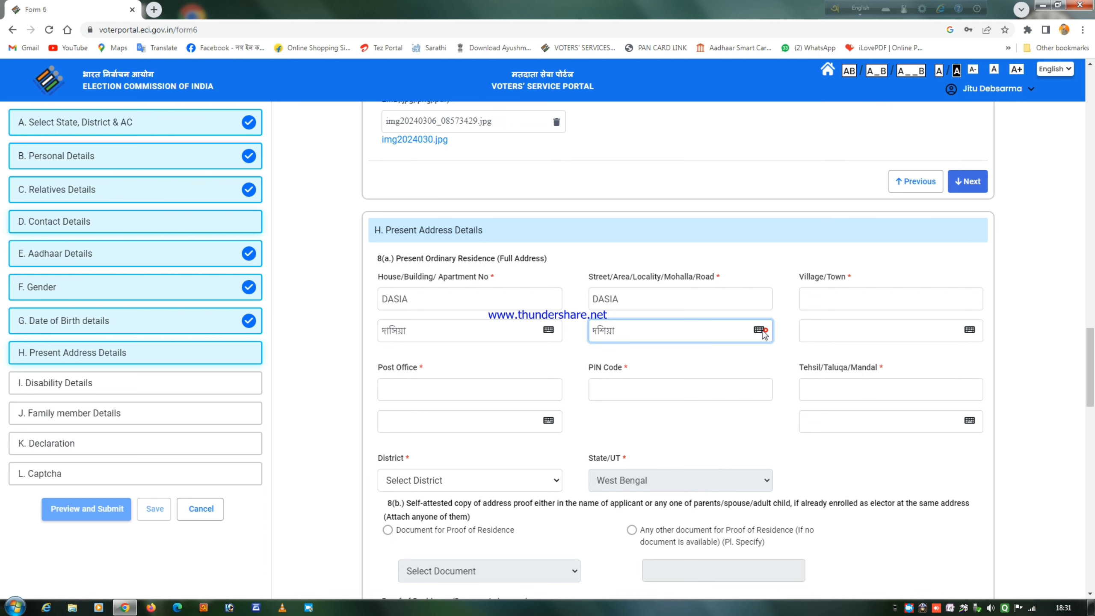
click(760, 330)
drag(617, 278, 656, 411)
click(606, 330)
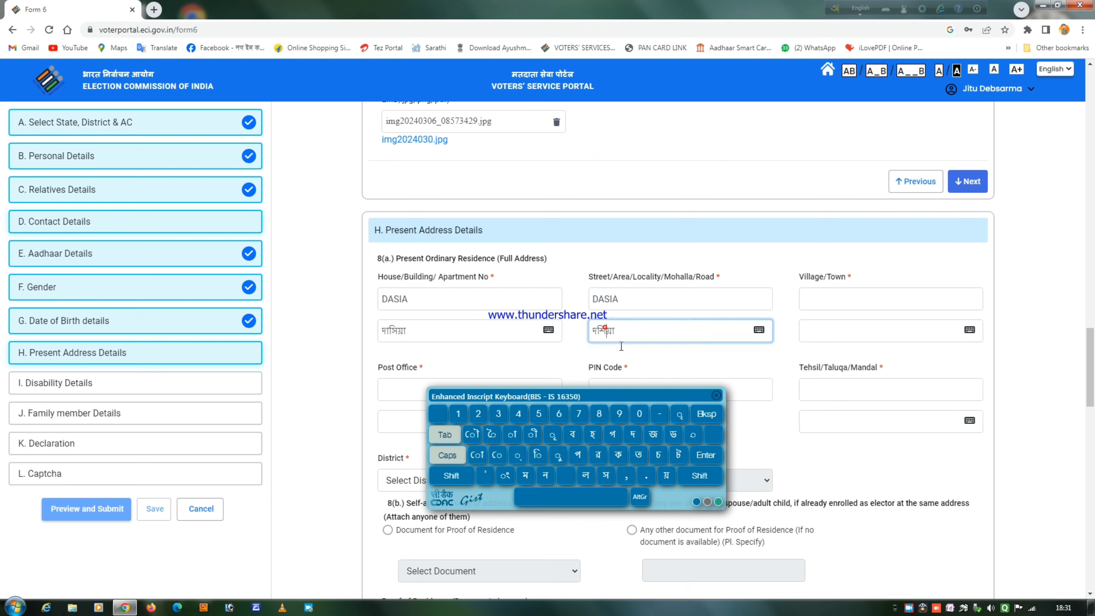
click(706, 414)
click(707, 414)
click(512, 434)
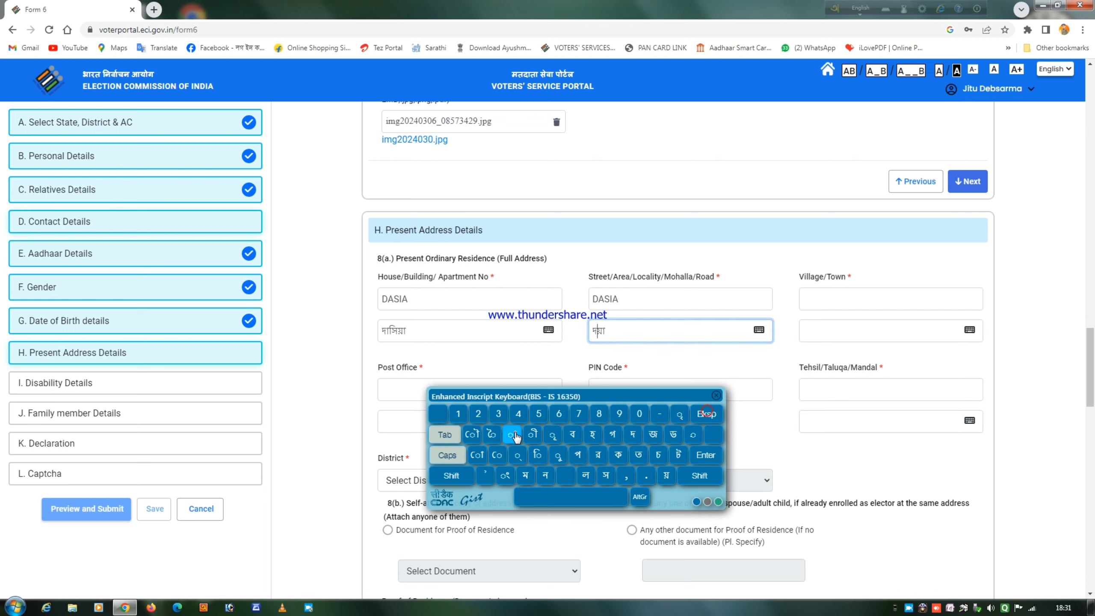
click(606, 477)
click(537, 455)
click(716, 395)
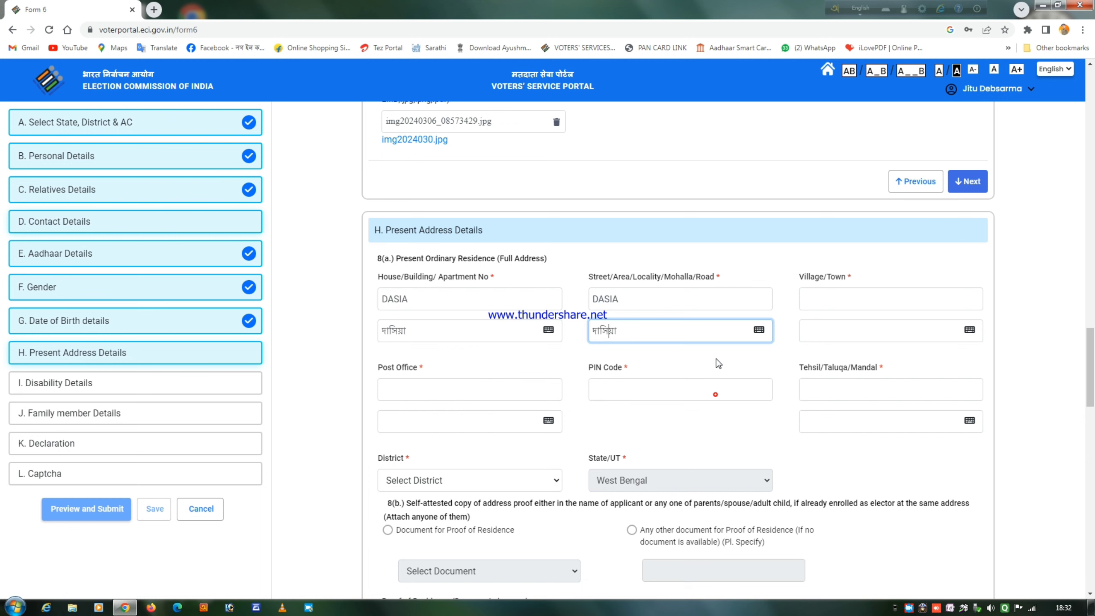
Enter the village/town KALIYAGANJ and move to its Bengali field.
click(825, 297)
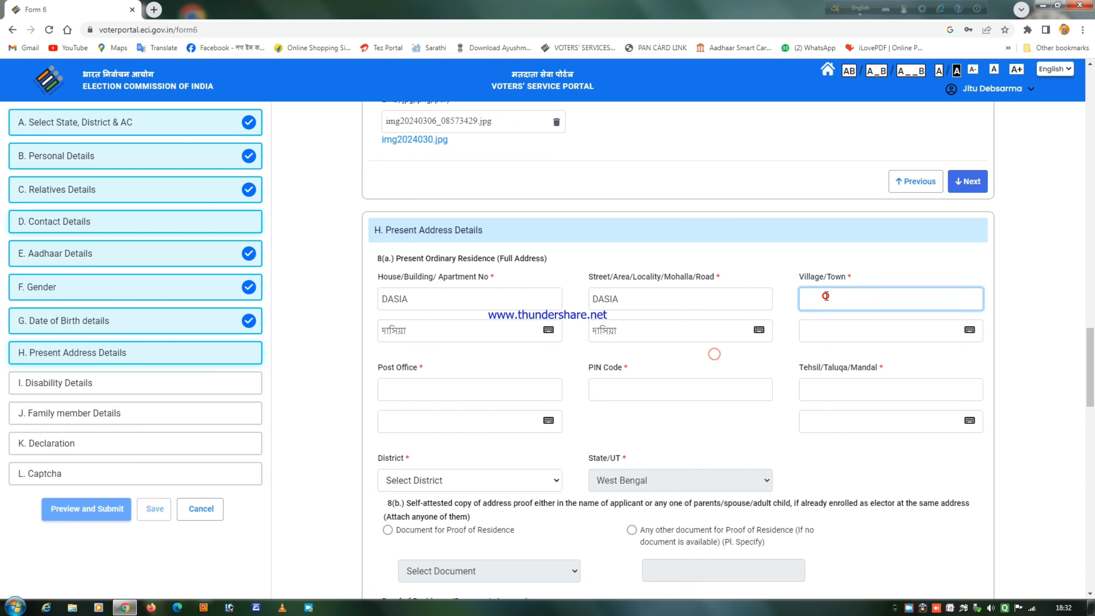
click(816, 339)
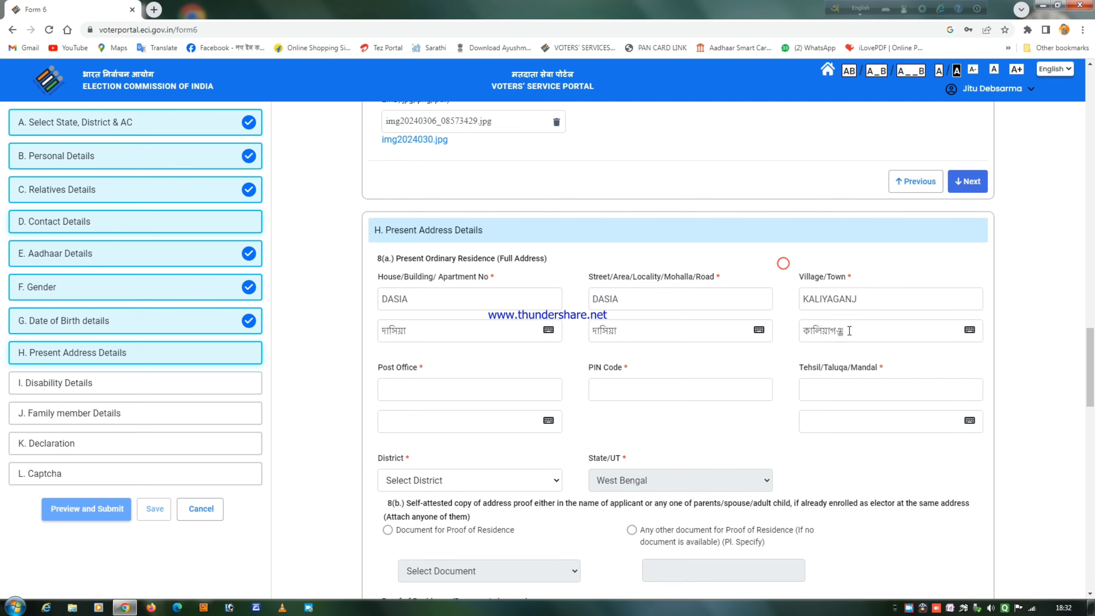
scroll(785, 345, down, 1)
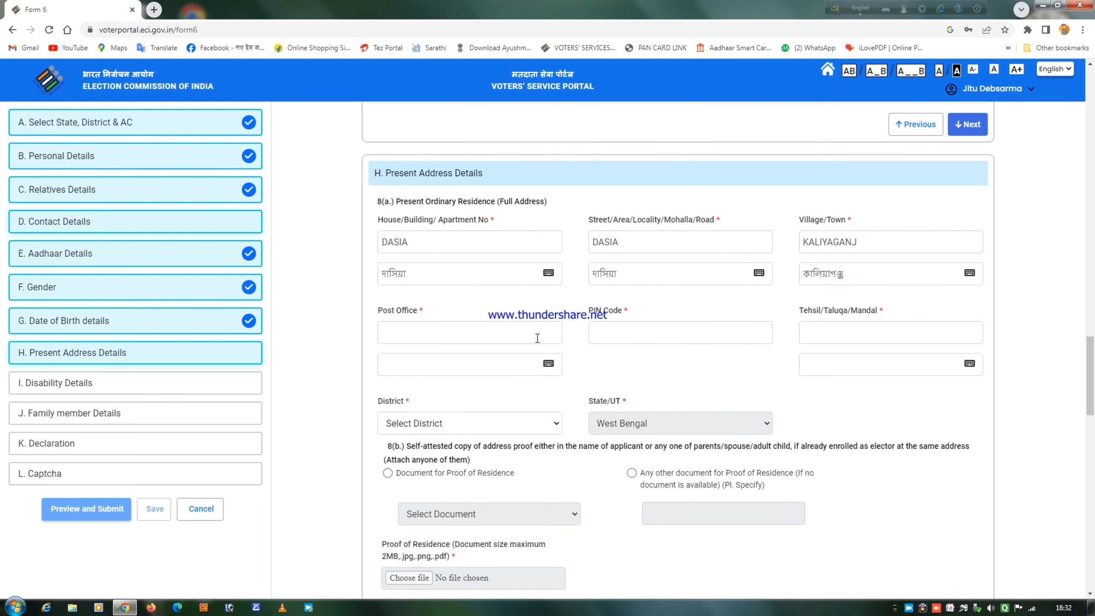
click(510, 338)
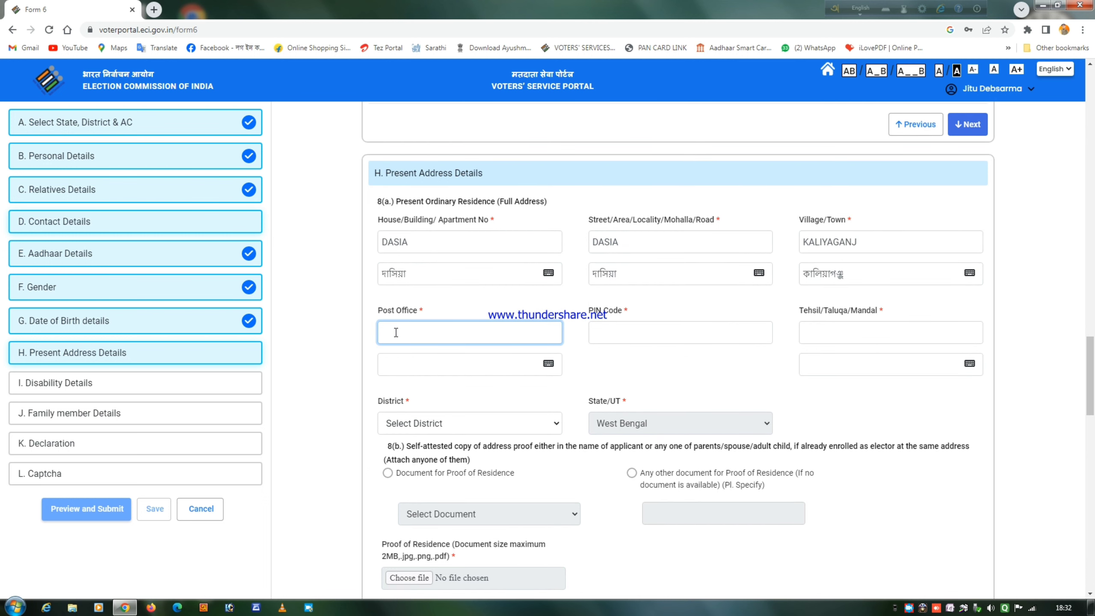
click(417, 364)
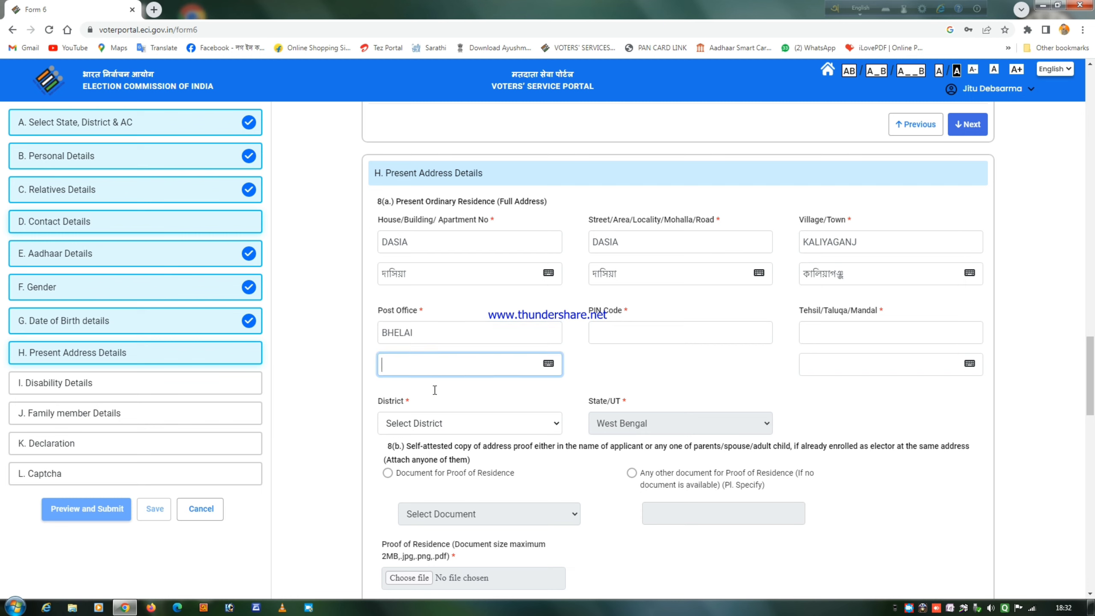
click(637, 373)
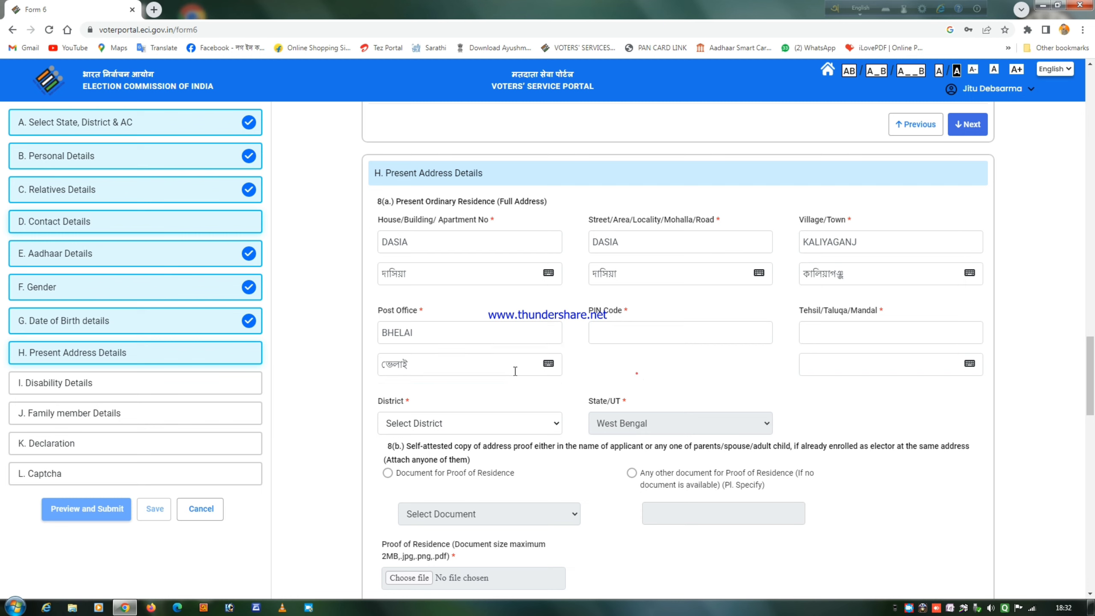
click(628, 337)
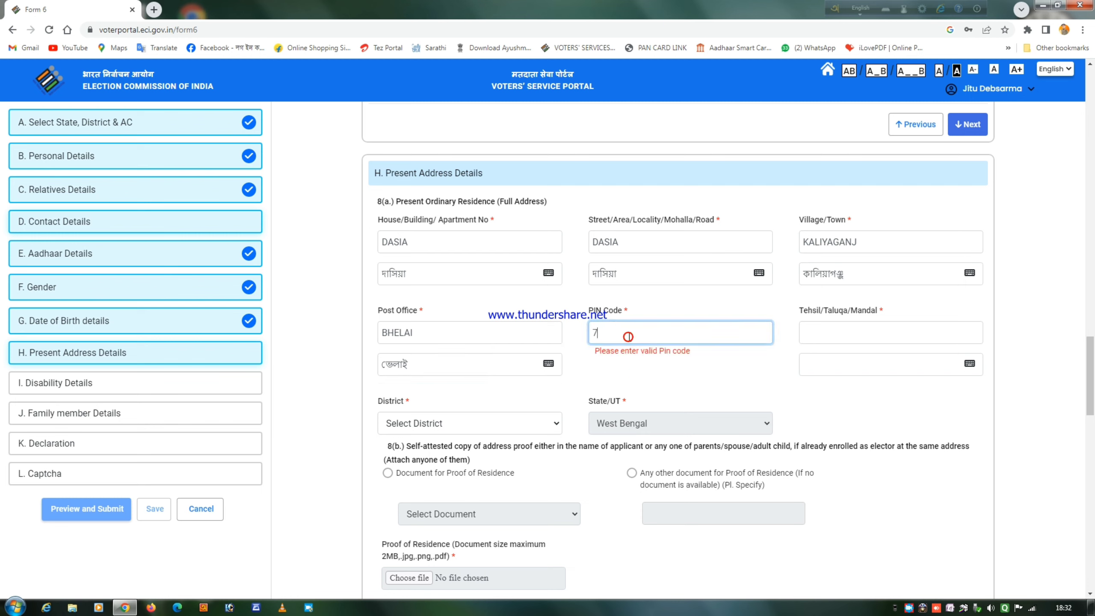
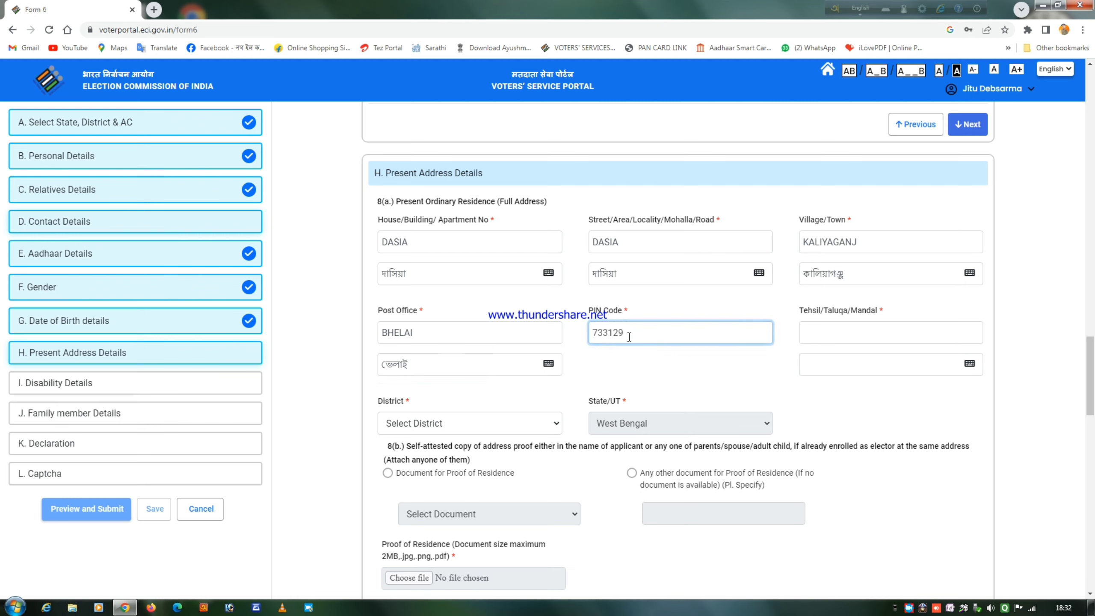
click(665, 306)
Enter tehsil TEHSIL and retype its Bengali version as তপশিলী on the on-screen keyboard.
click(824, 329)
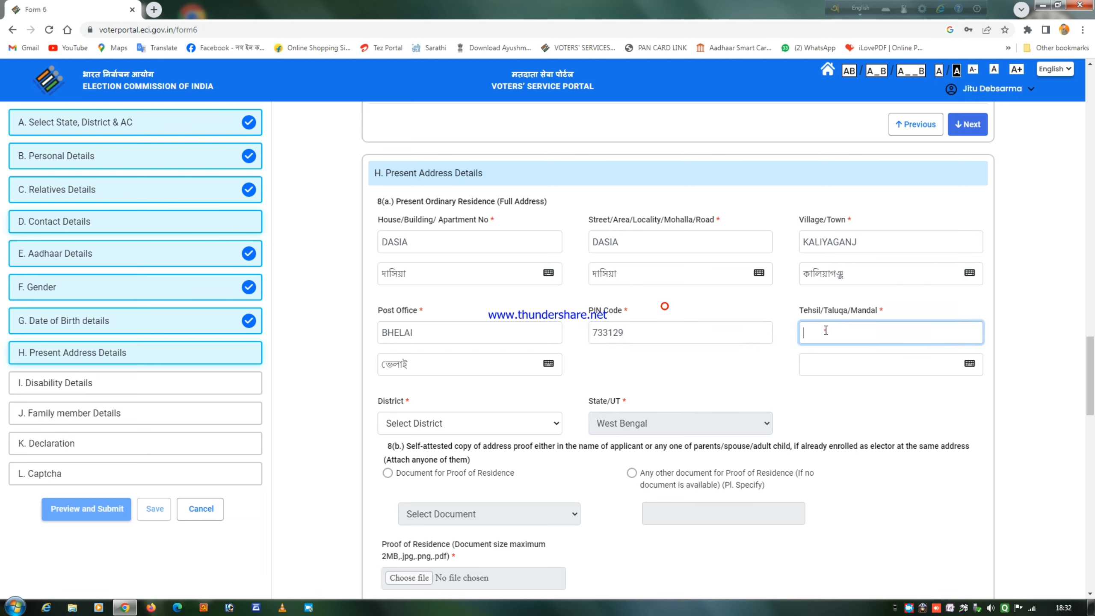
drag(797, 310, 883, 312)
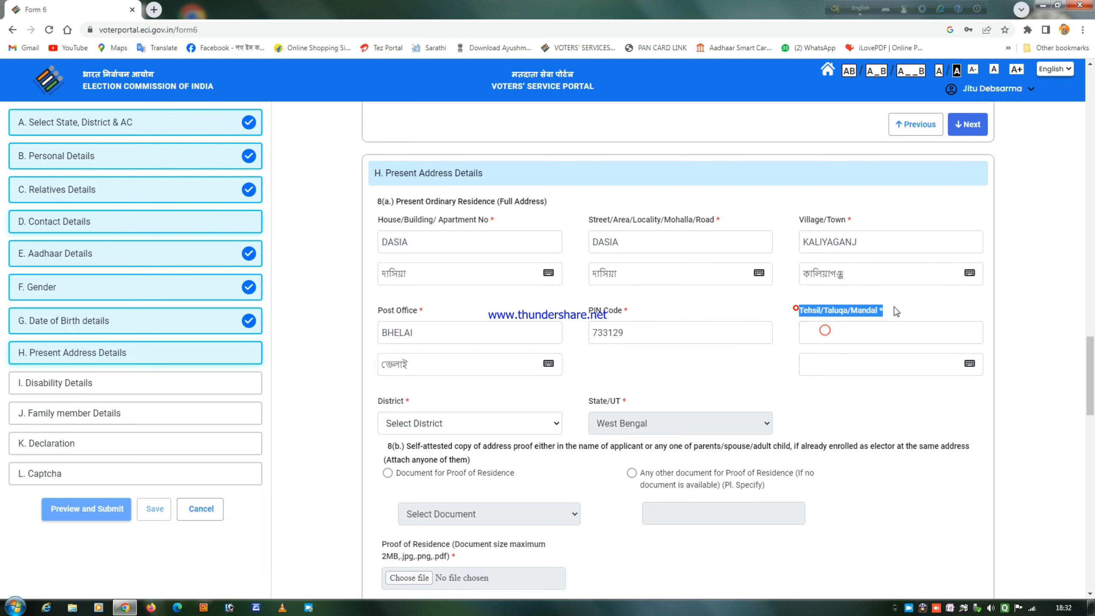
click(847, 331)
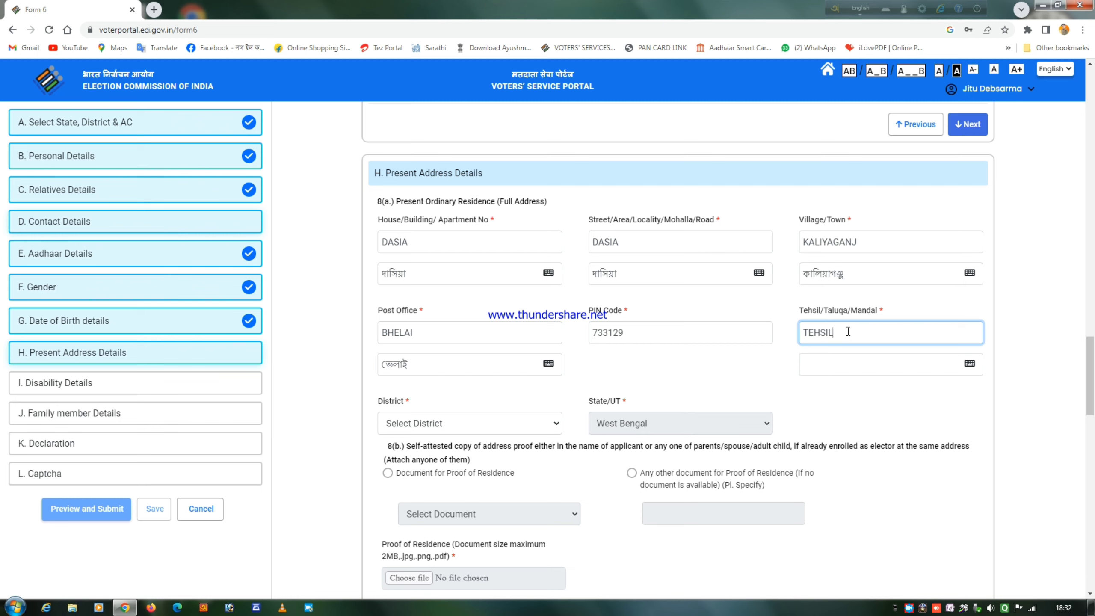
click(834, 367)
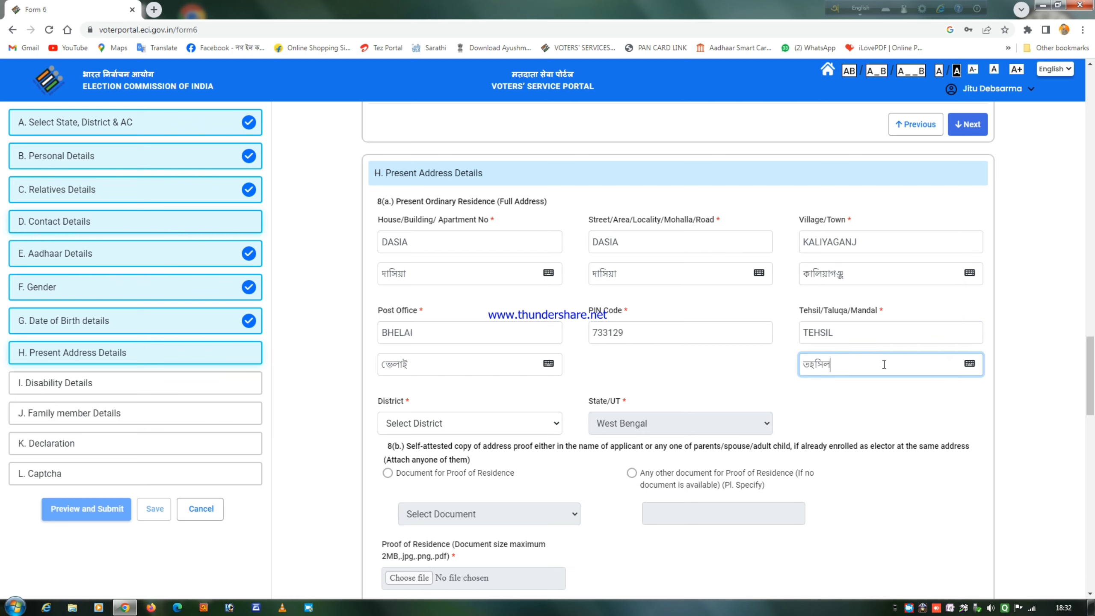
click(971, 365)
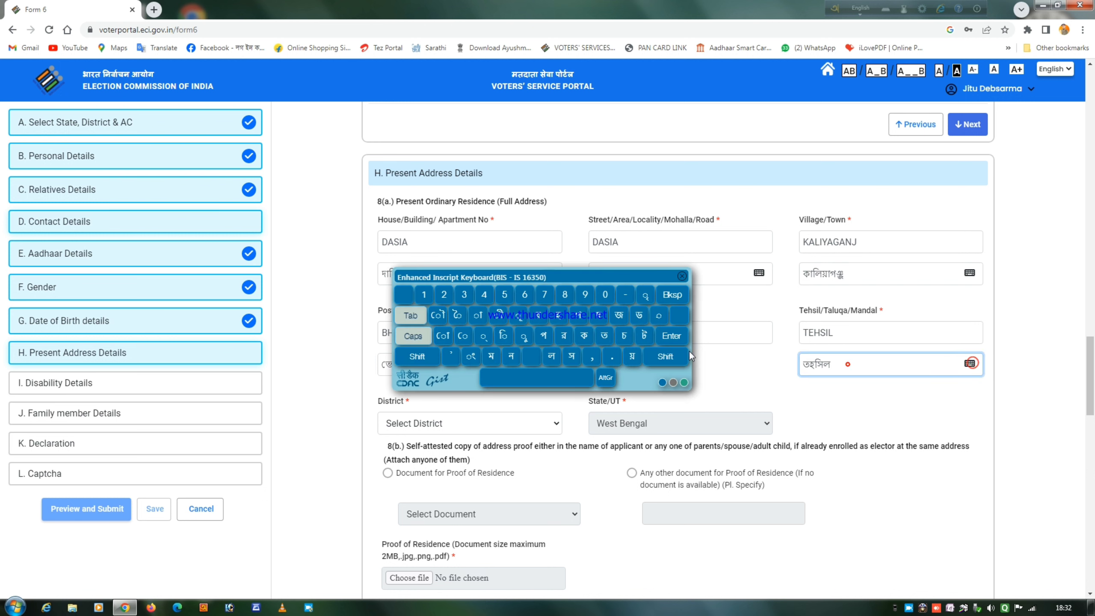
click(671, 295)
click(671, 295)
click(671, 295)
click(670, 295)
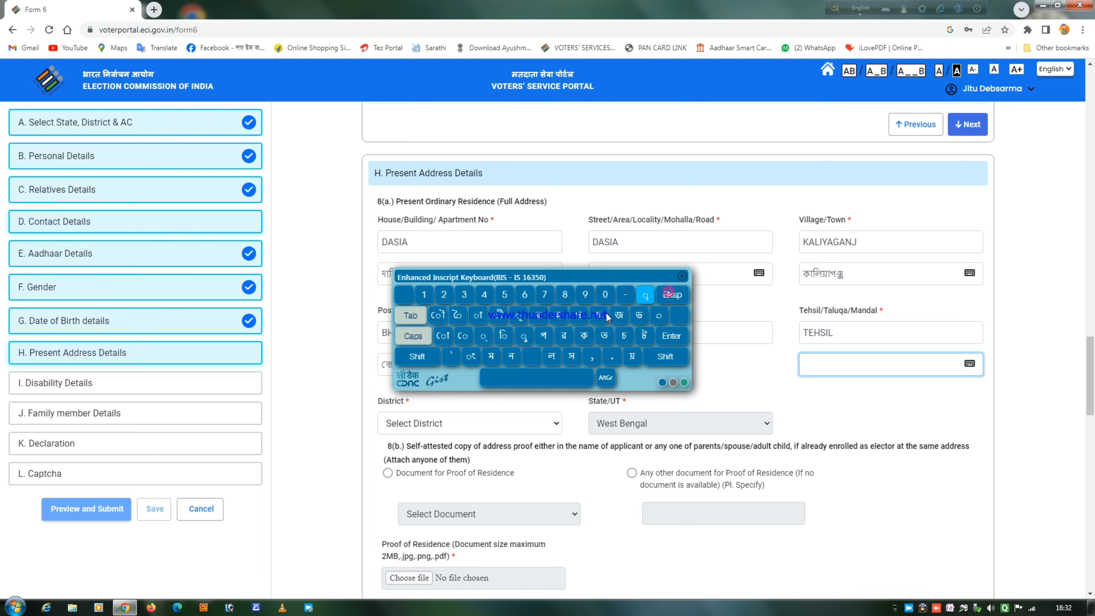
click(604, 337)
click(544, 335)
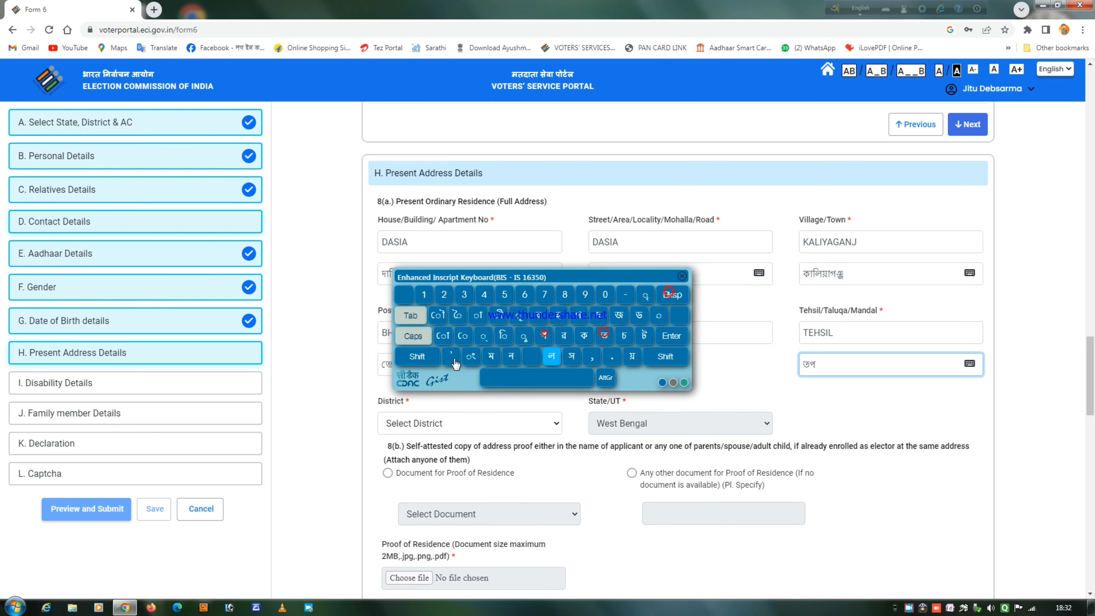
click(417, 356)
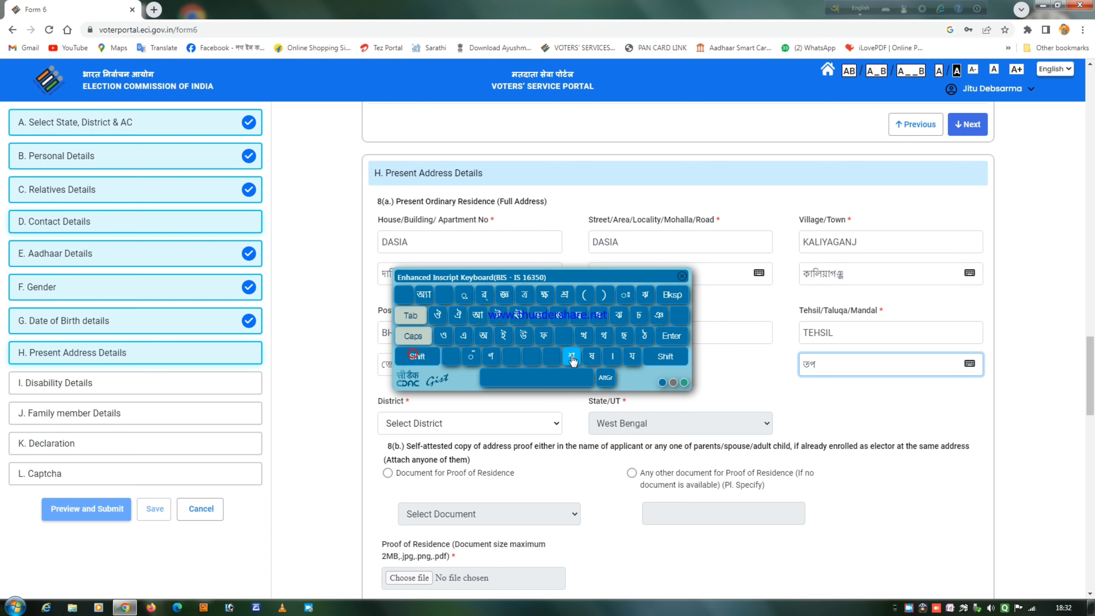
click(571, 356)
click(417, 356)
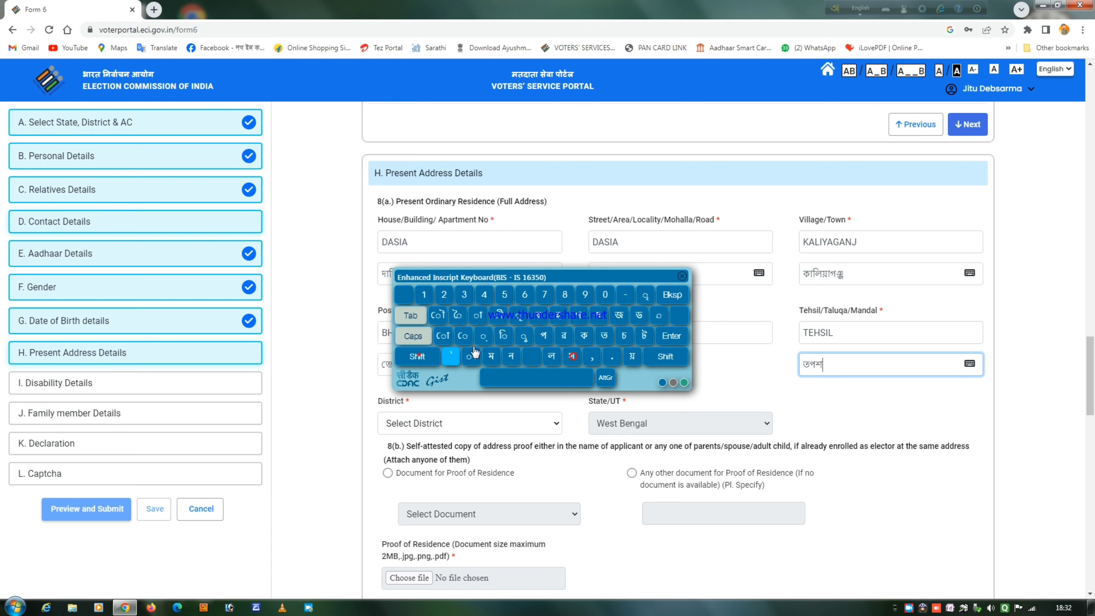
click(504, 335)
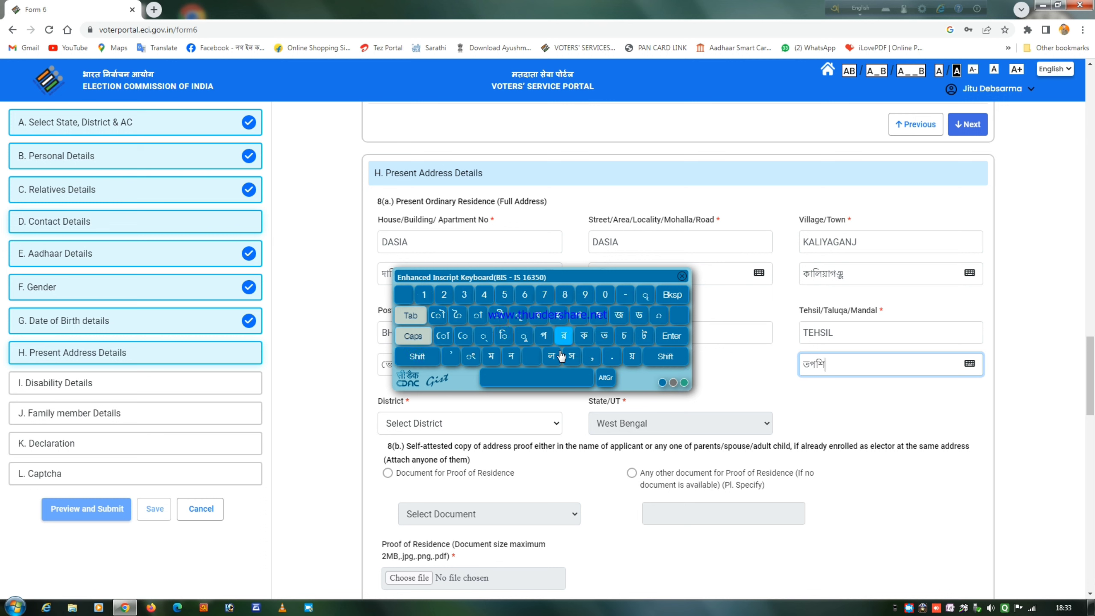
click(552, 357)
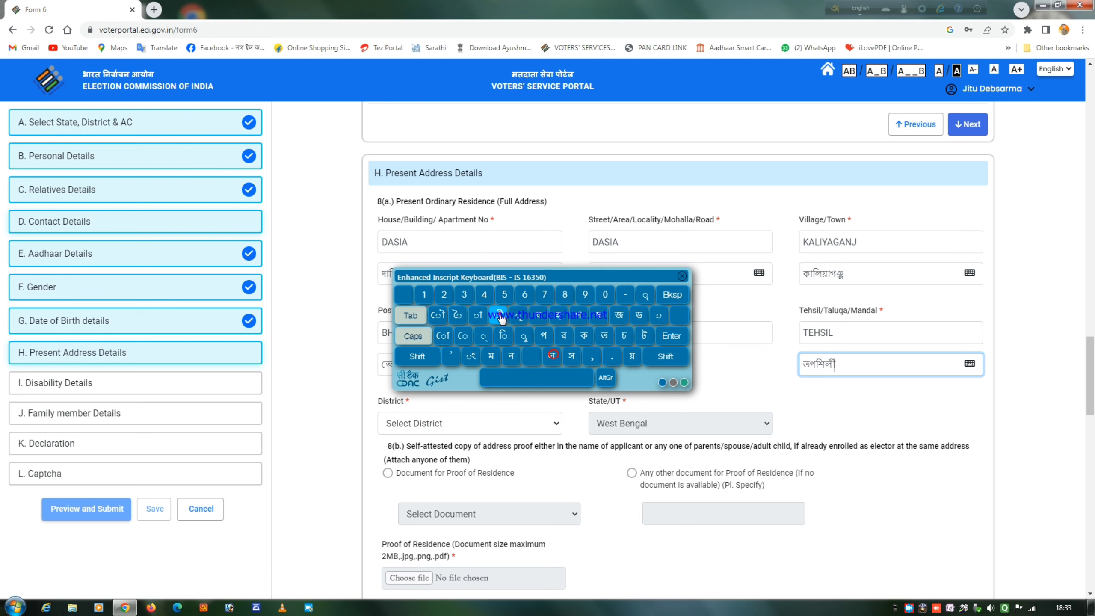
click(500, 315)
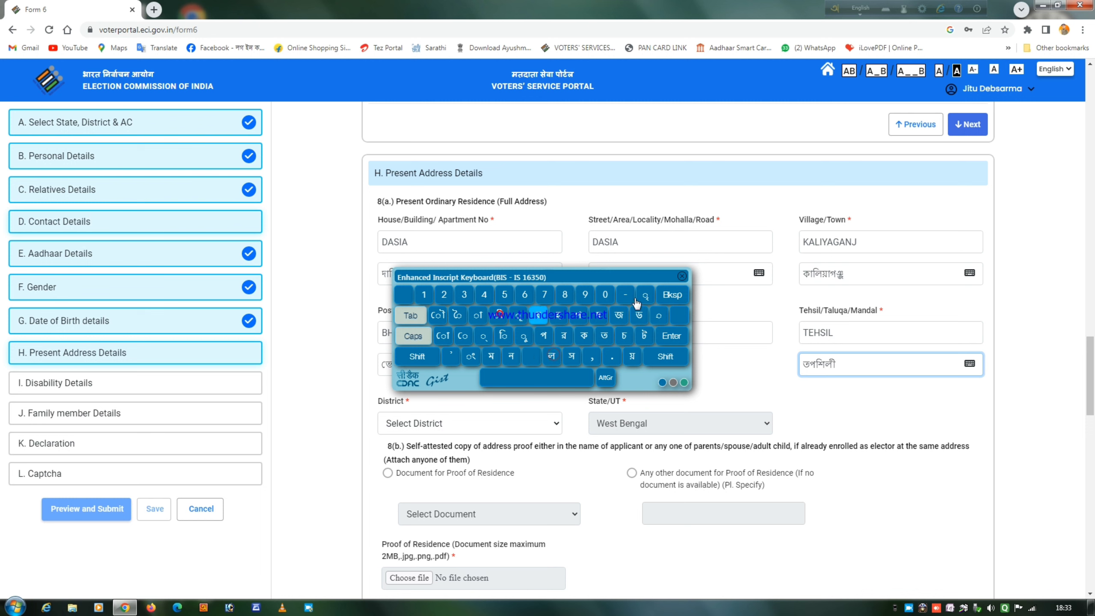
click(681, 277)
click(736, 350)
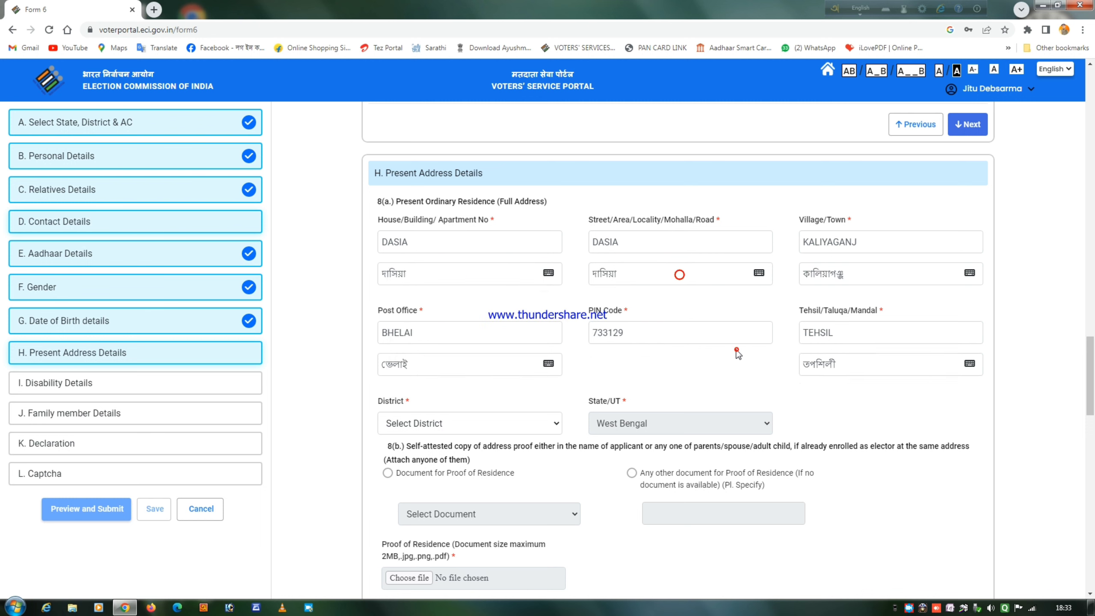
scroll(736, 350, down, 3)
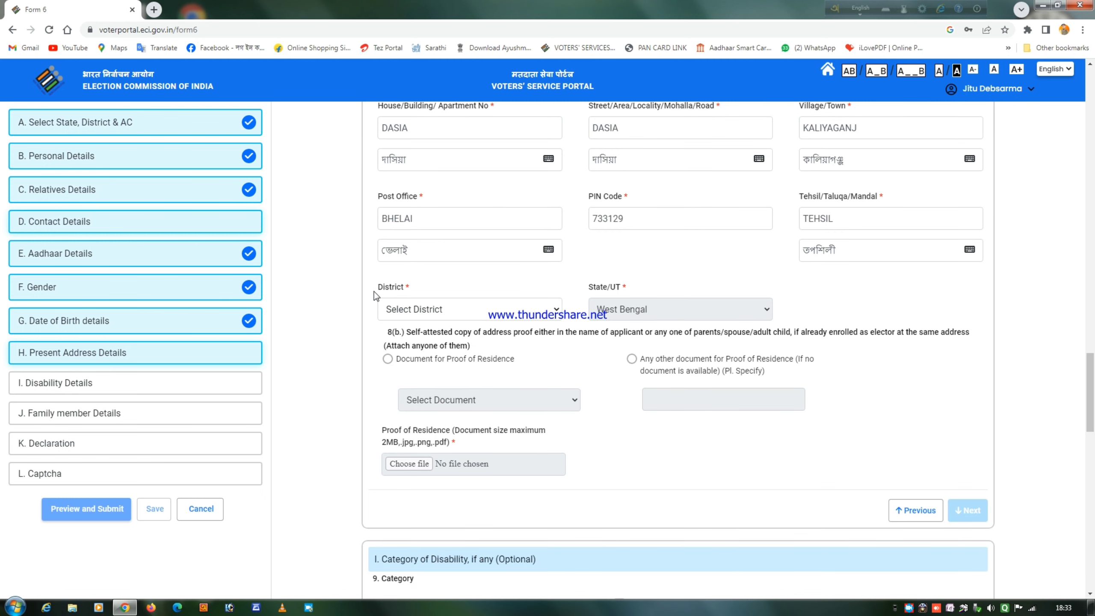
Set the present address district to UTTAR DINAJPUR.
drag(374, 291, 408, 299)
click(409, 302)
click(417, 335)
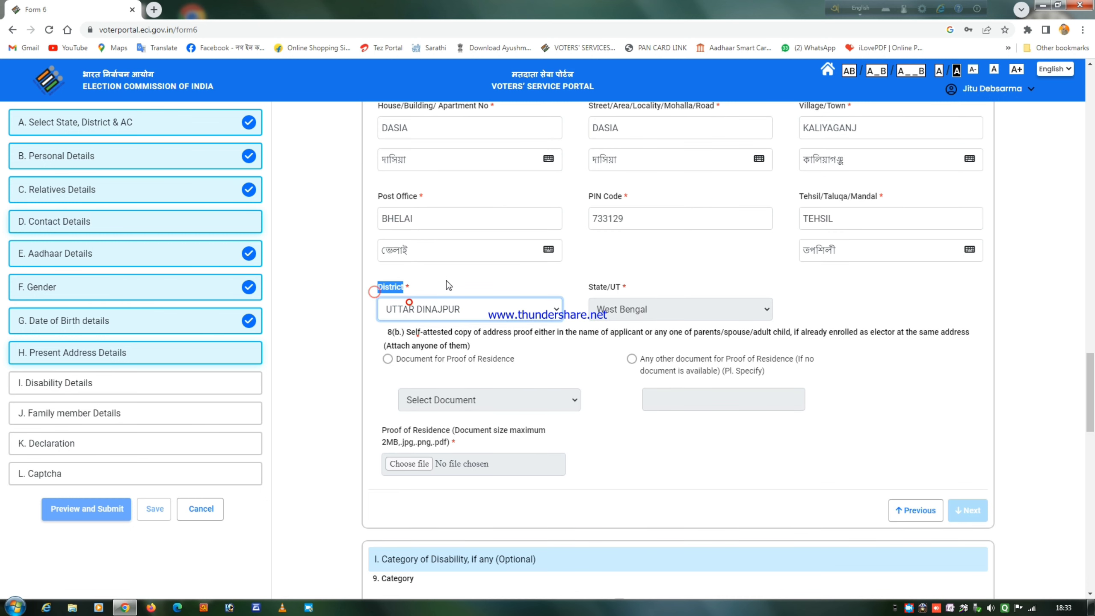
scroll(451, 272, down, 2)
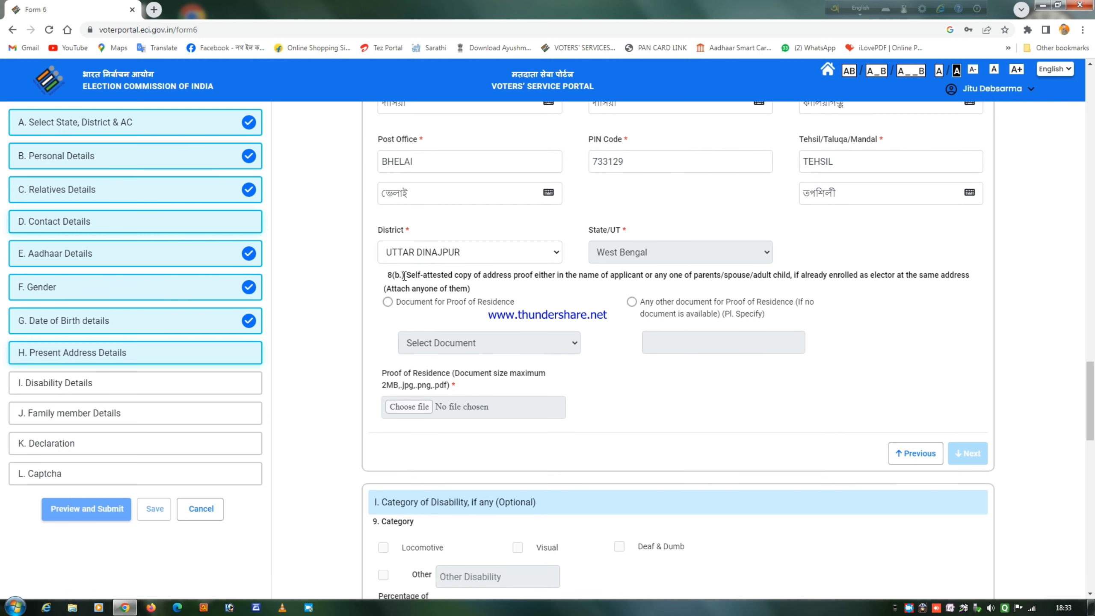
Choose 'Document for Proof of Residence' as the address proof option.
drag(404, 275, 958, 275)
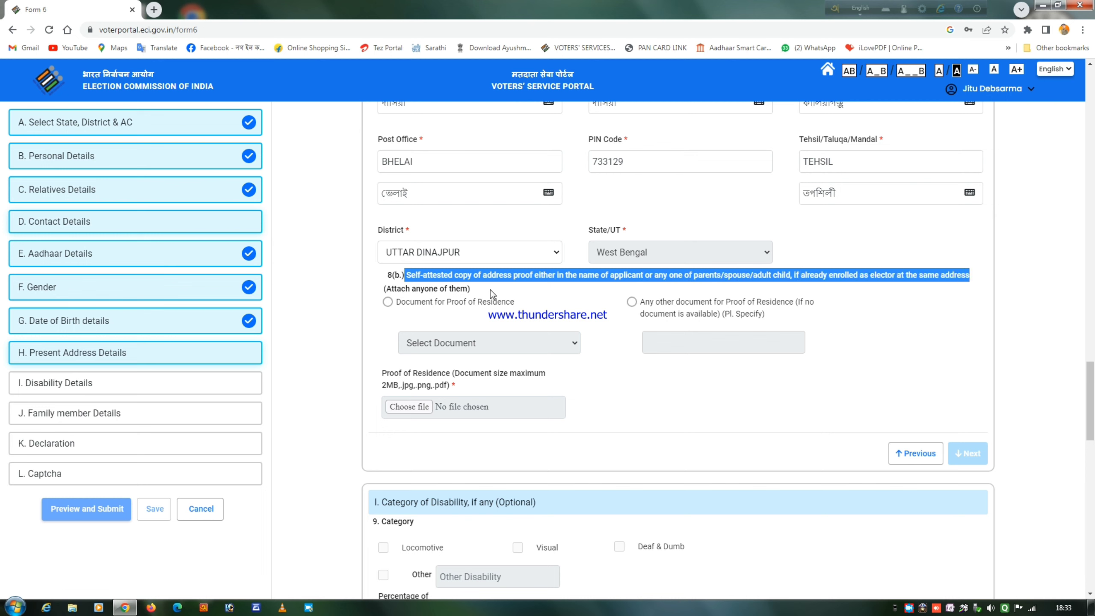
click(561, 290)
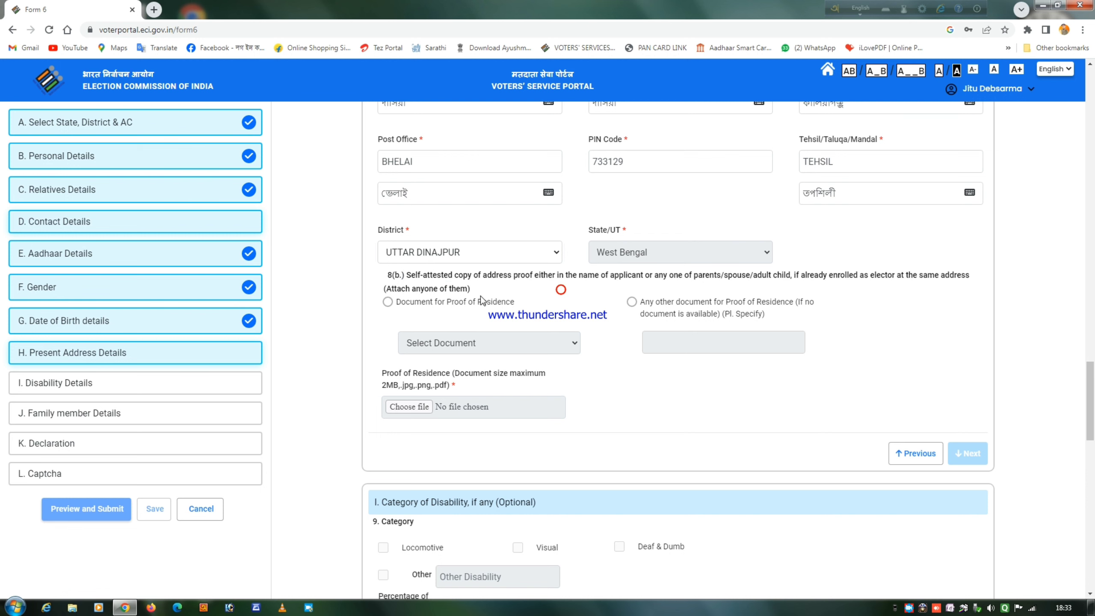
click(387, 302)
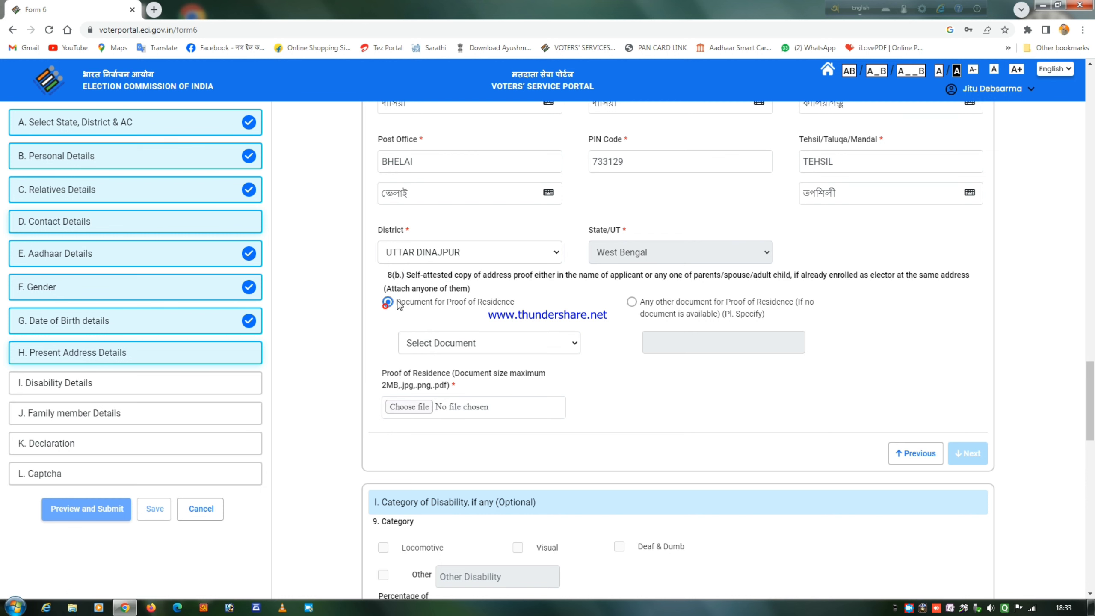
scroll(636, 174, up, 1)
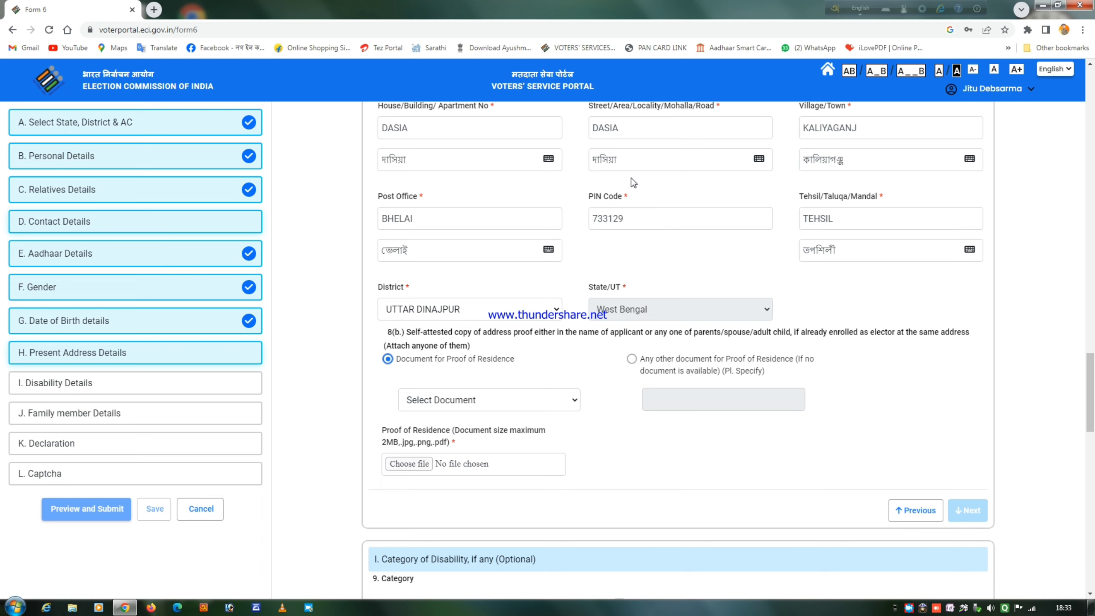
scroll(631, 178, down, 2)
Select Aadhaar Card as the residence document and attach adhar card.pdf from the Desktop.
click(469, 286)
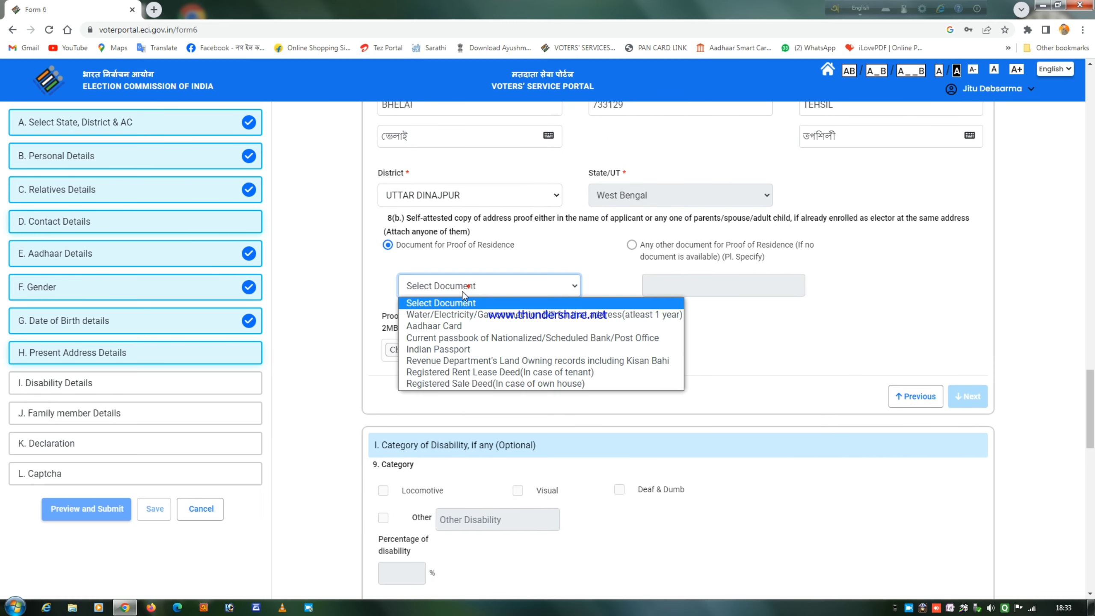
click(444, 327)
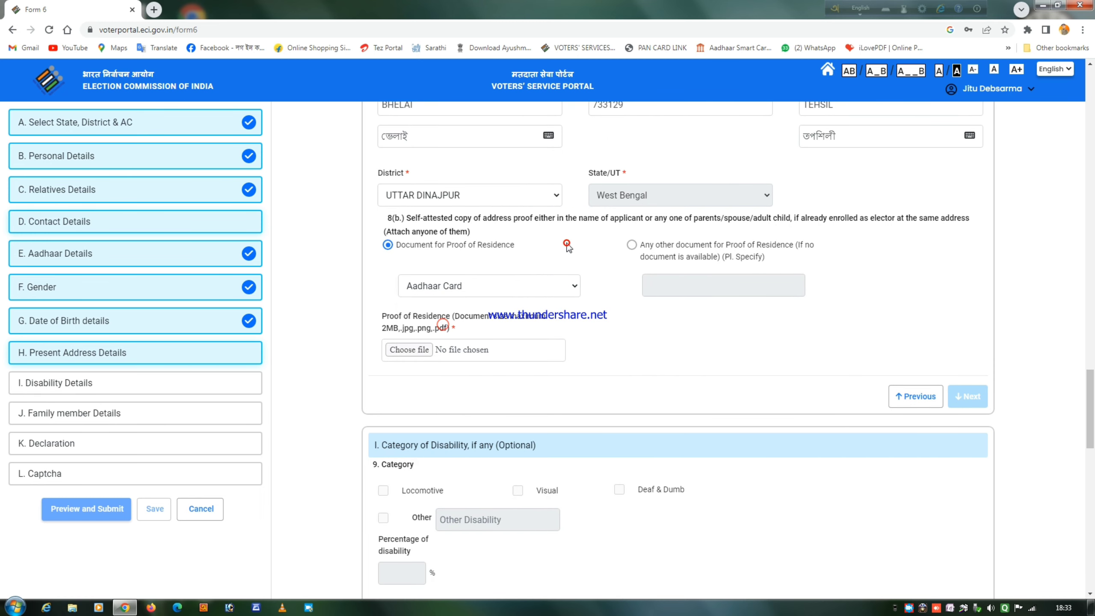
scroll(567, 246, down, 1)
click(410, 293)
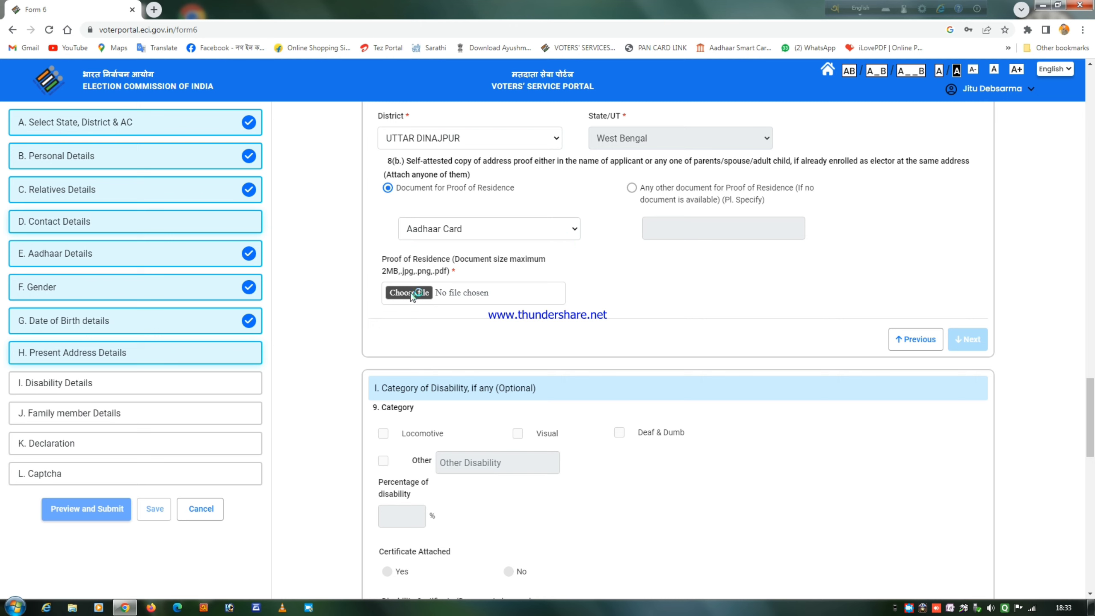
click(420, 293)
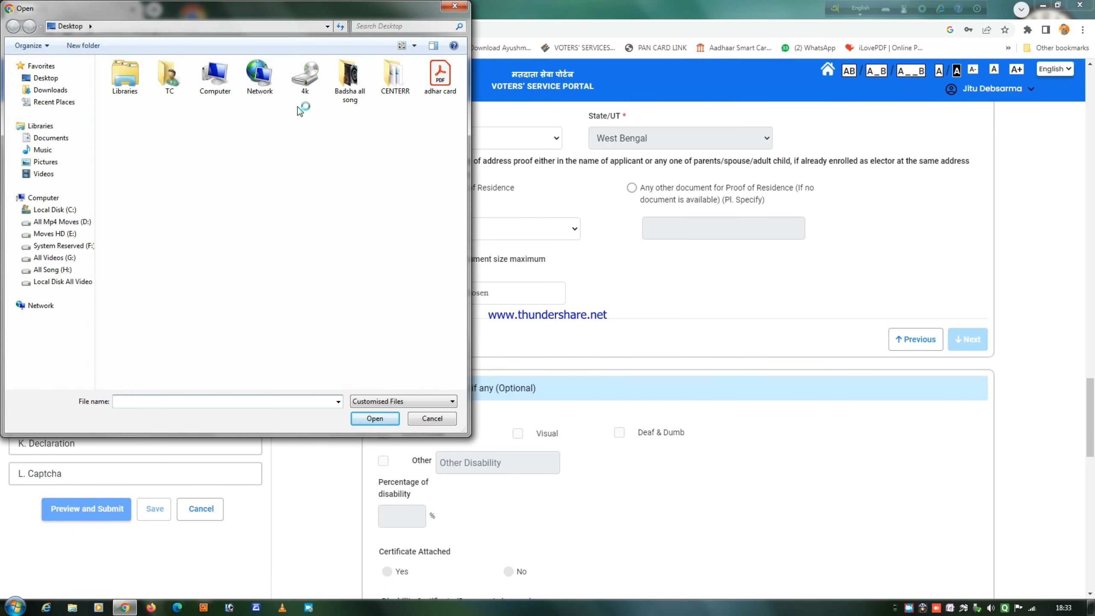
click(440, 82)
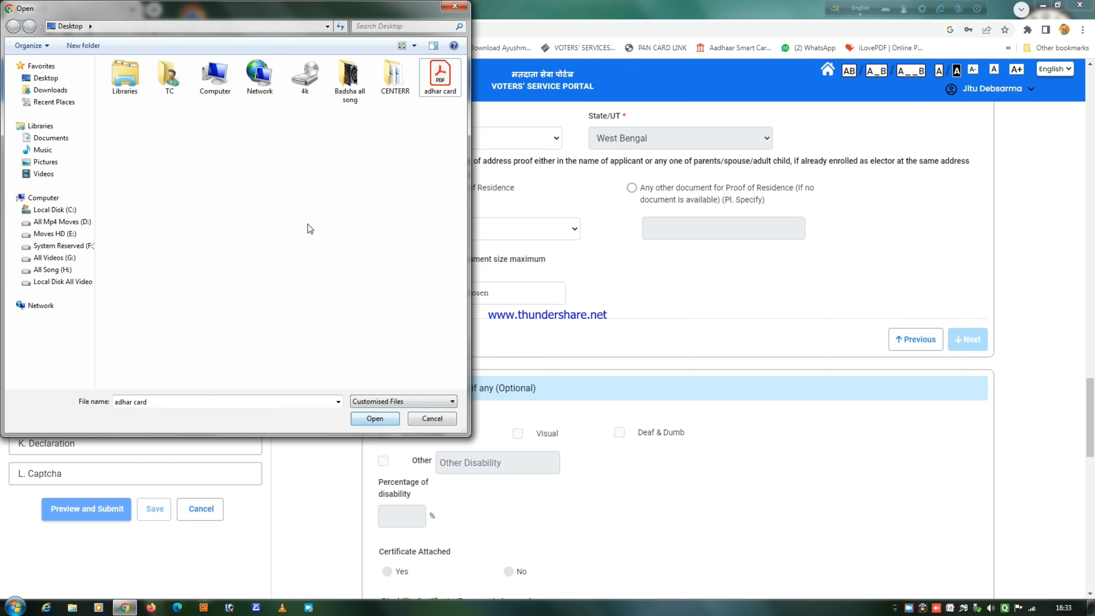
click(375, 418)
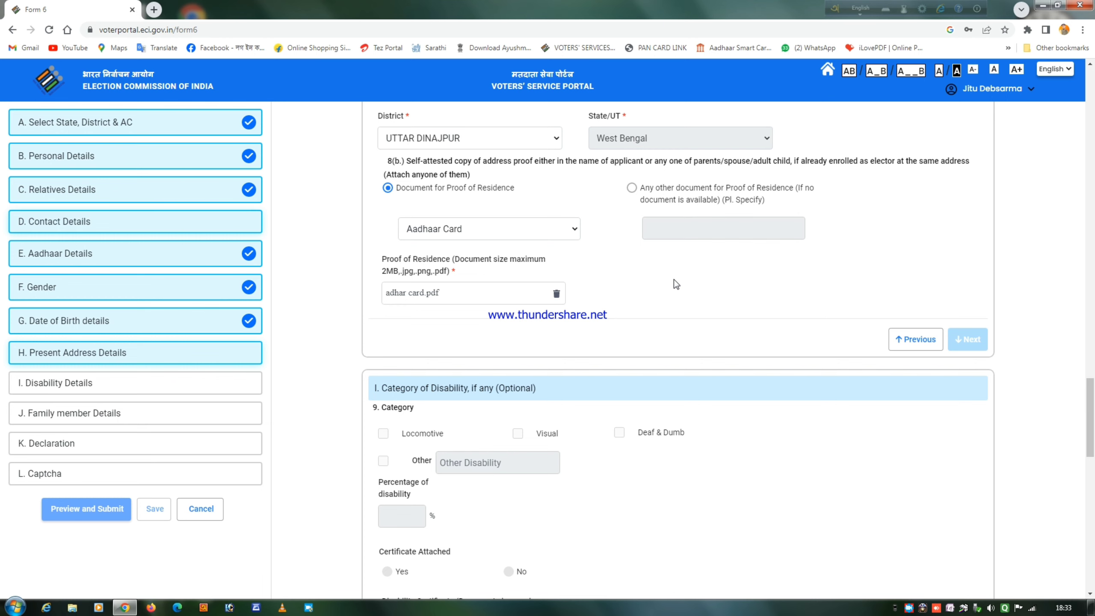
click(664, 283)
scroll(666, 286, up, 1)
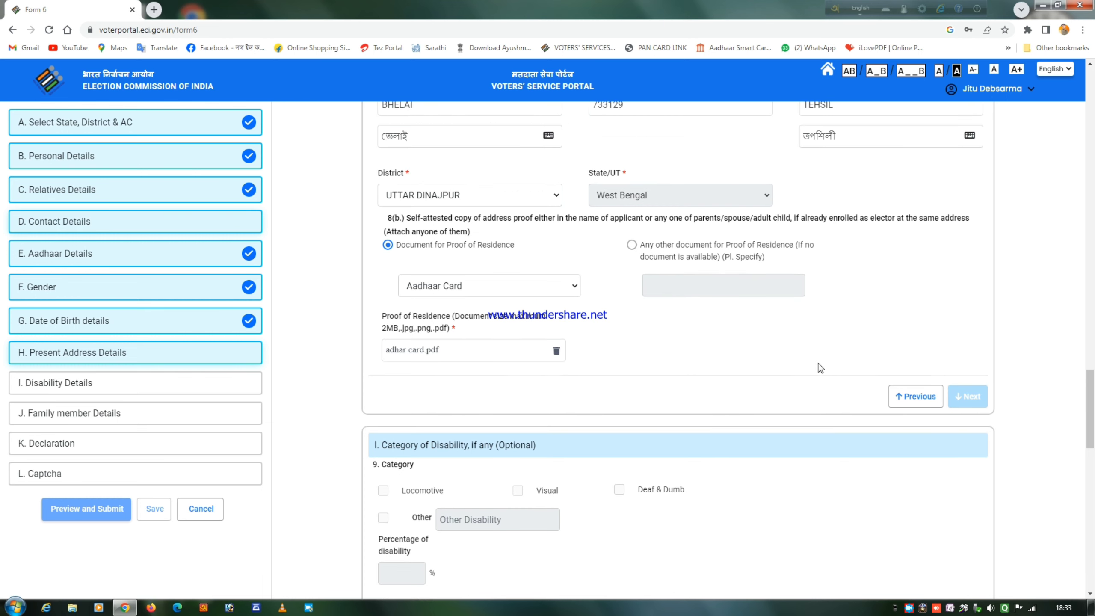
scroll(819, 367, down, 1)
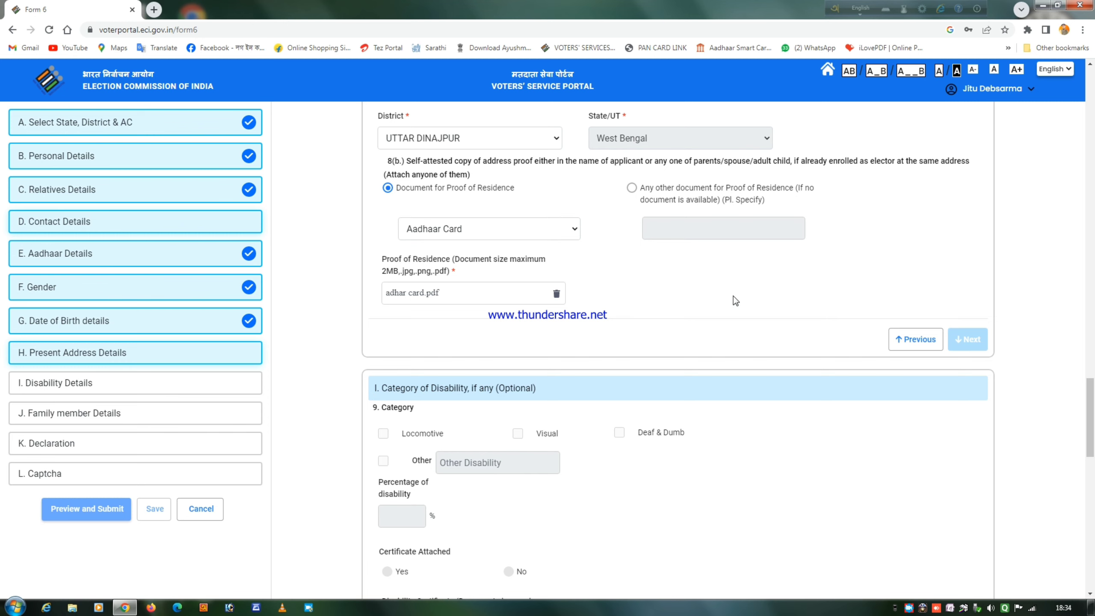
scroll(735, 300, down, 1)
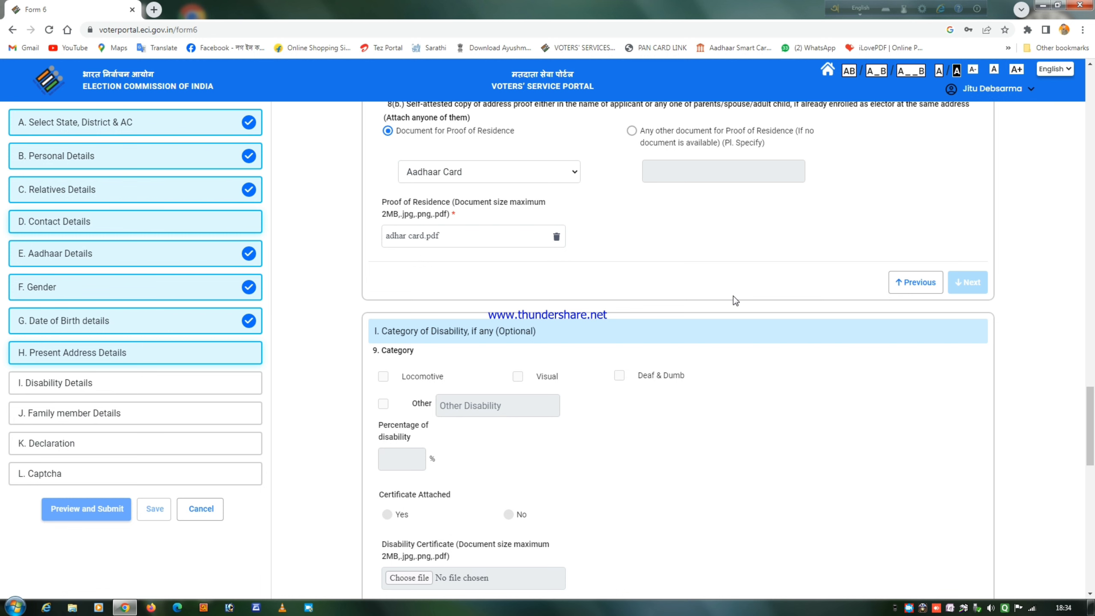
scroll(735, 300, up, 1)
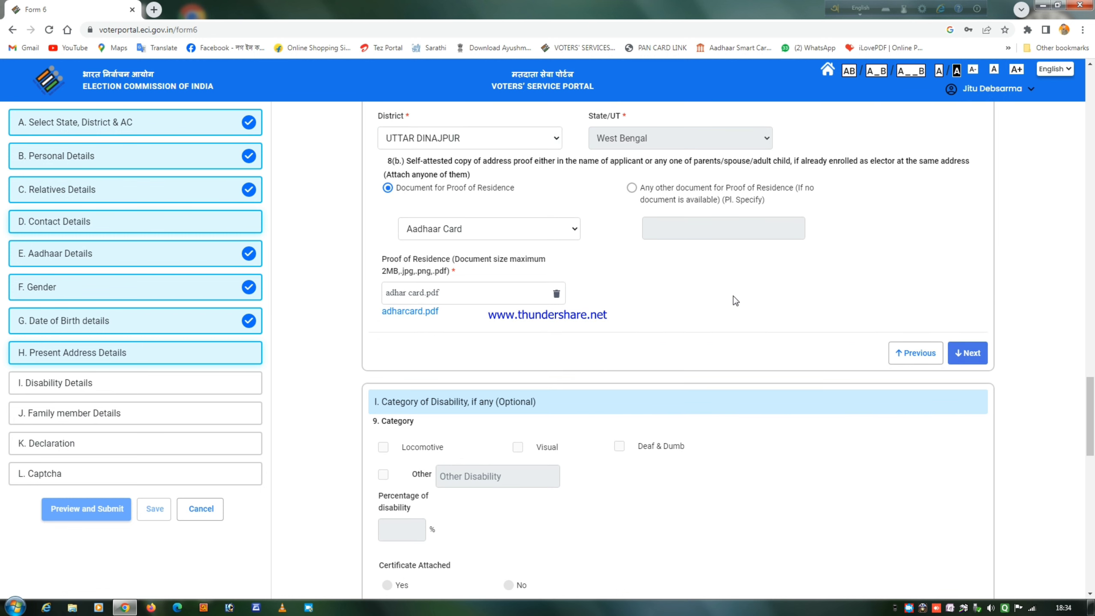
click(977, 354)
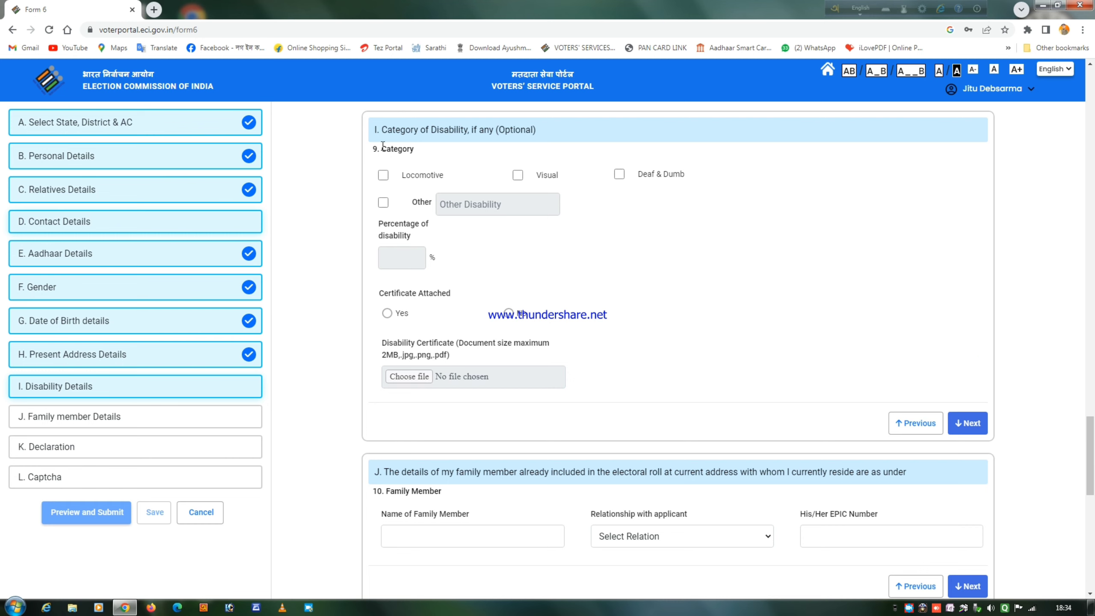
drag(369, 147, 658, 183)
click(672, 342)
Skip the disability section and continue to Family Member Details.
click(966, 422)
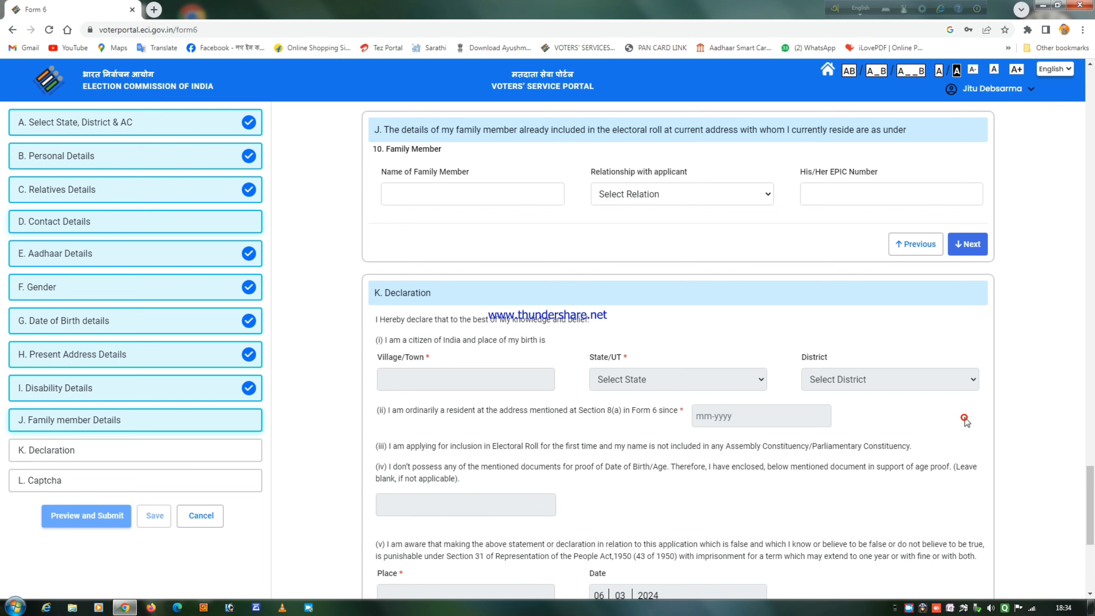
click(531, 191)
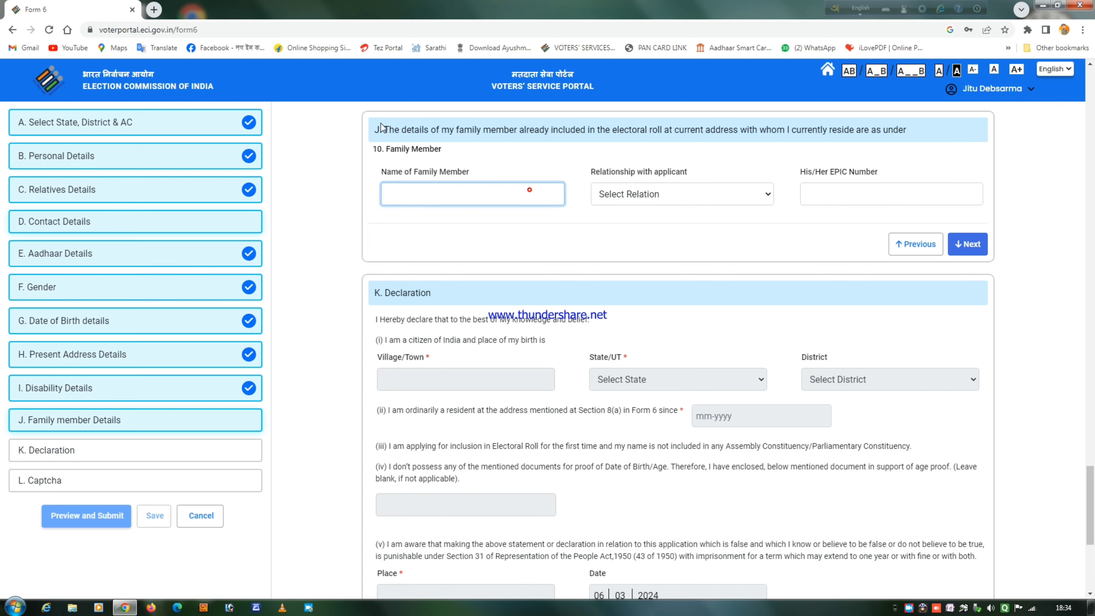
drag(382, 128, 844, 133)
click(798, 156)
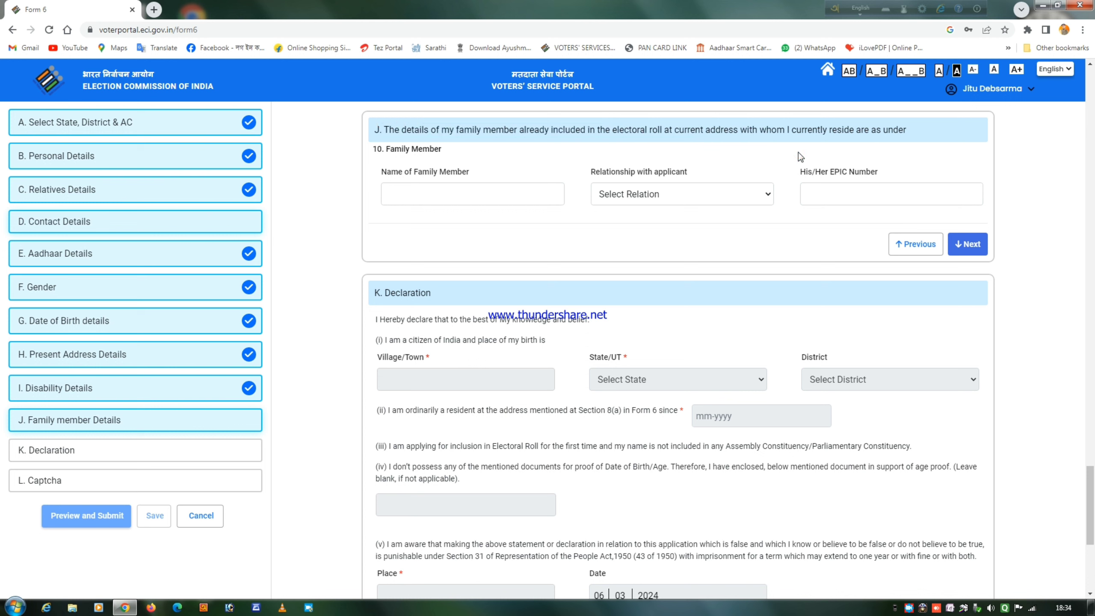
Add Mother as the family member with her full name and EPIC number, then continue.
click(657, 195)
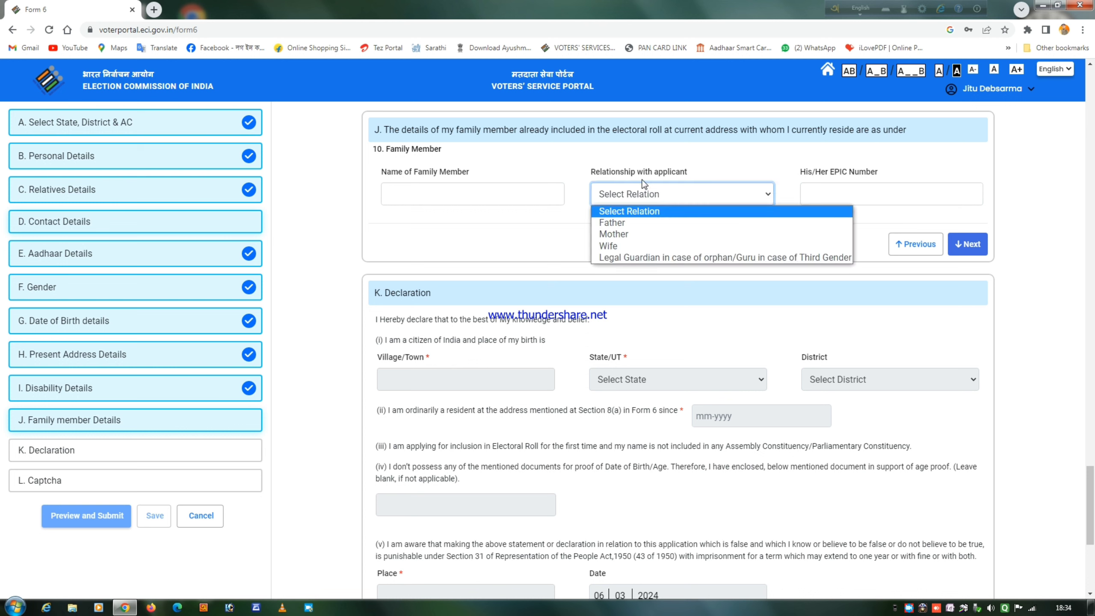
click(622, 236)
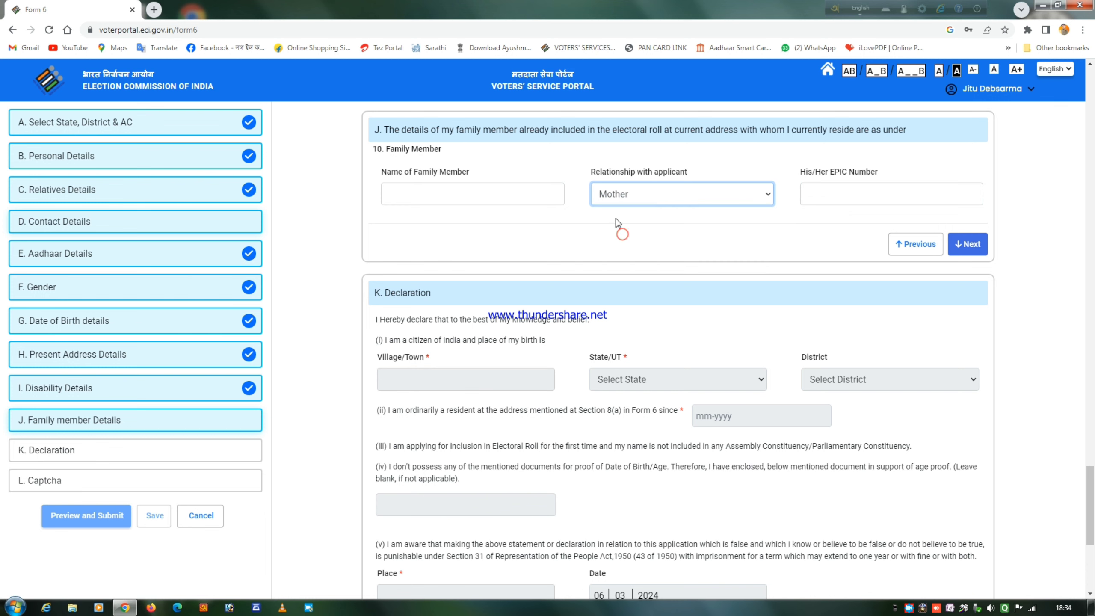
click(513, 195)
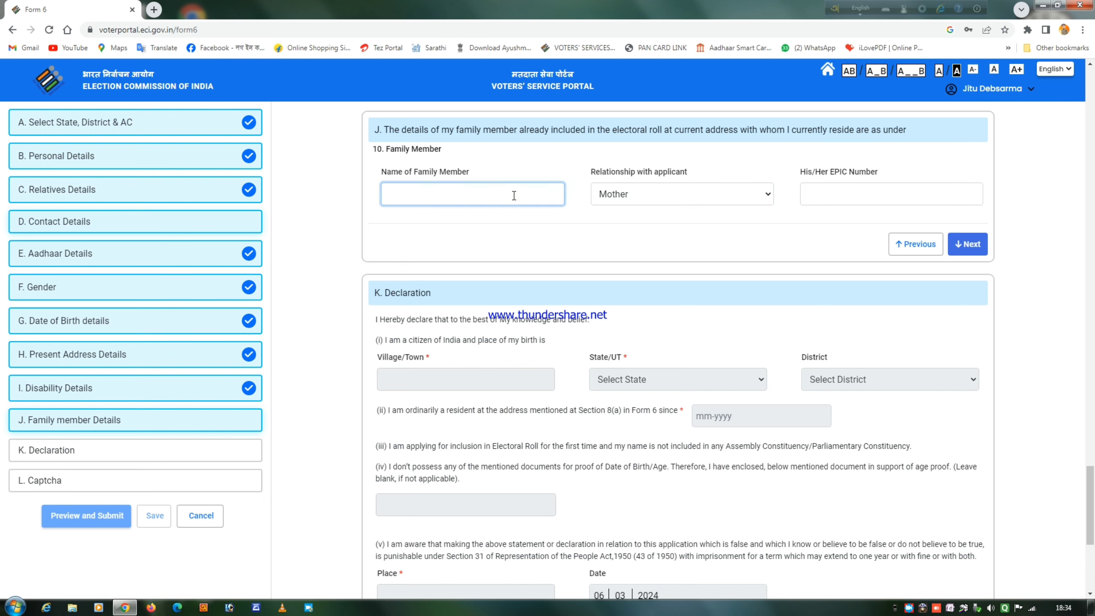
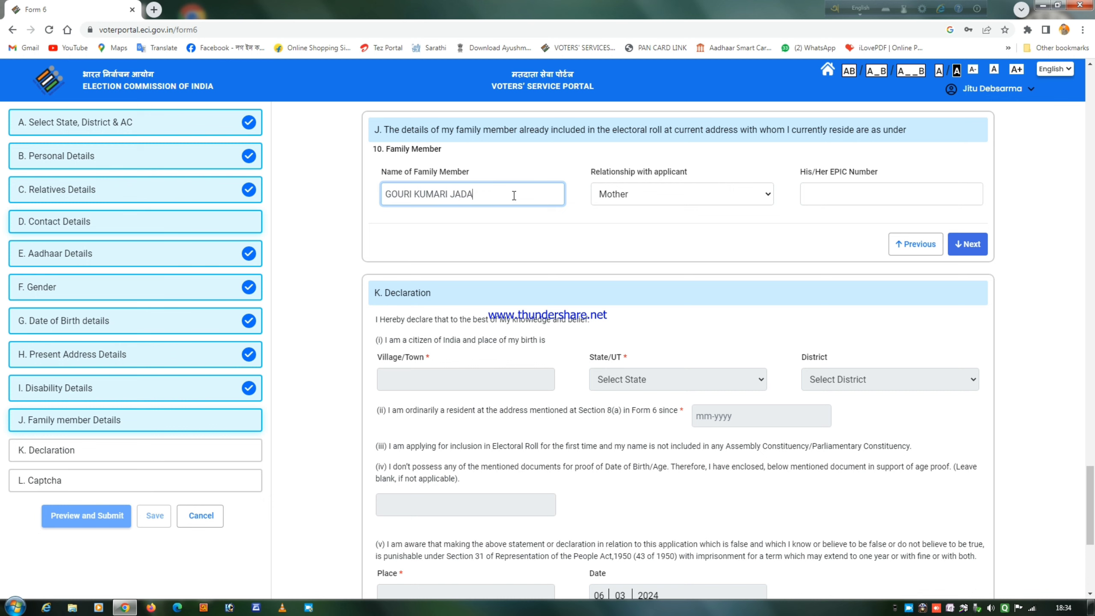
click(525, 220)
drag(801, 173, 871, 181)
click(853, 189)
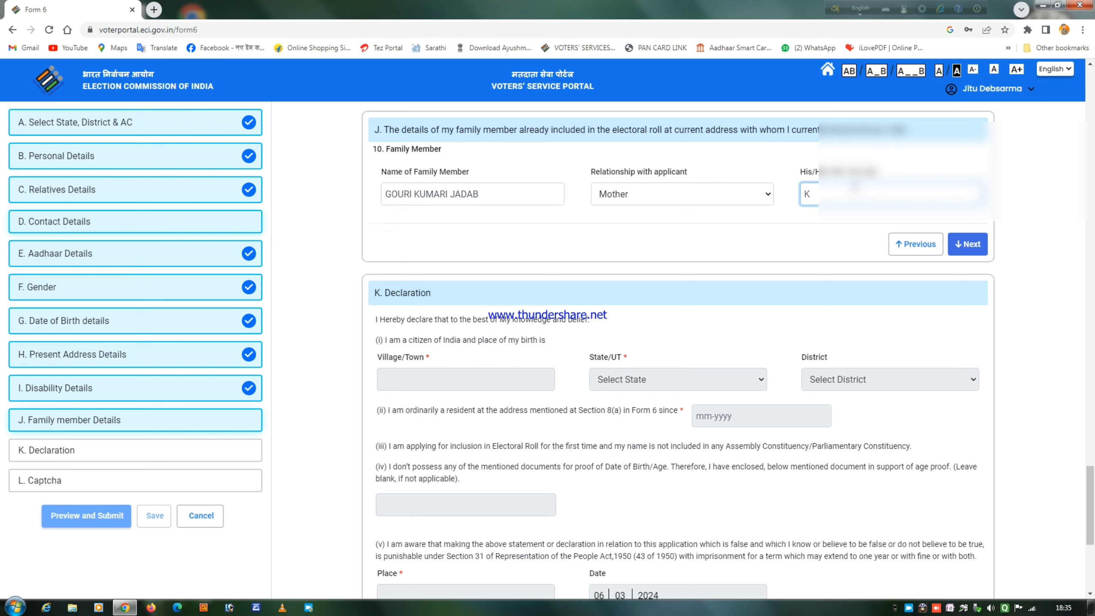
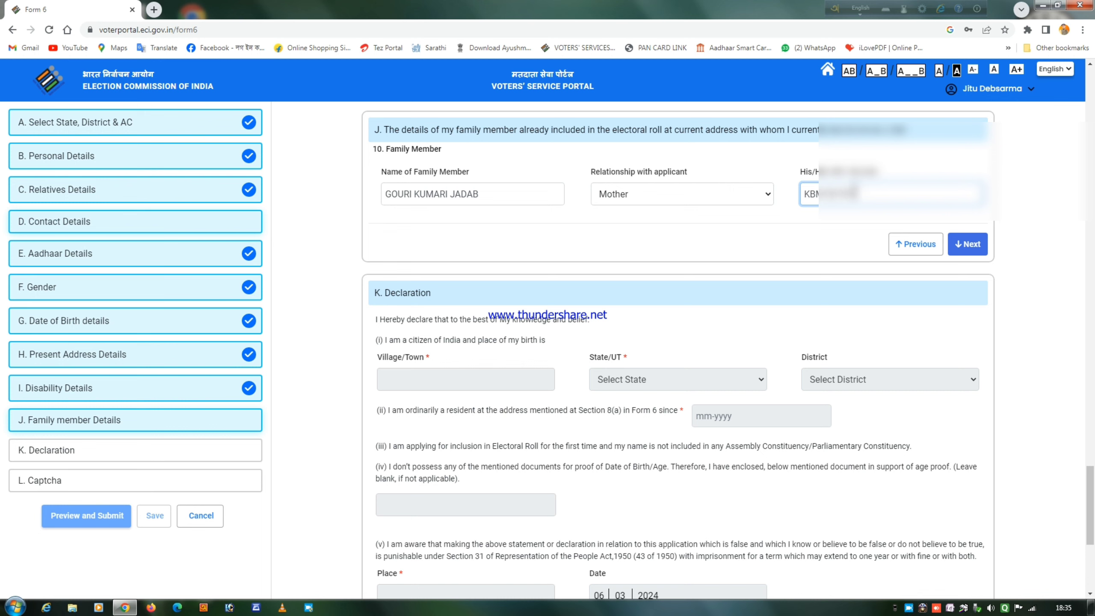
click(966, 243)
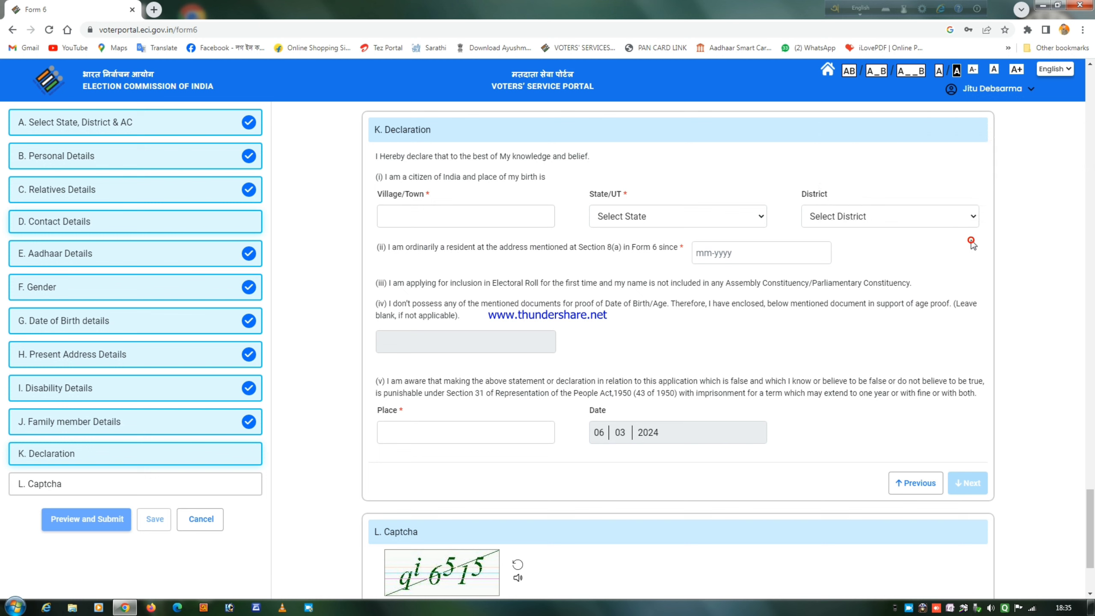
Give the birthplace as village DASIA, state West Bengal, district UTTAR DINAJPUR.
click(438, 218)
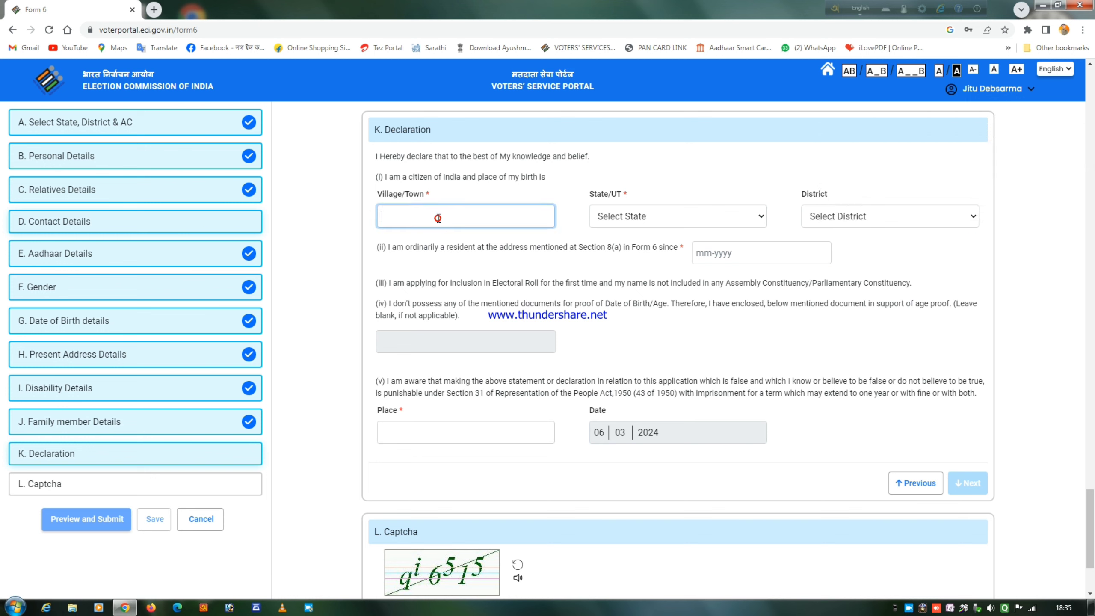
text(DASIA)
click(501, 186)
click(638, 212)
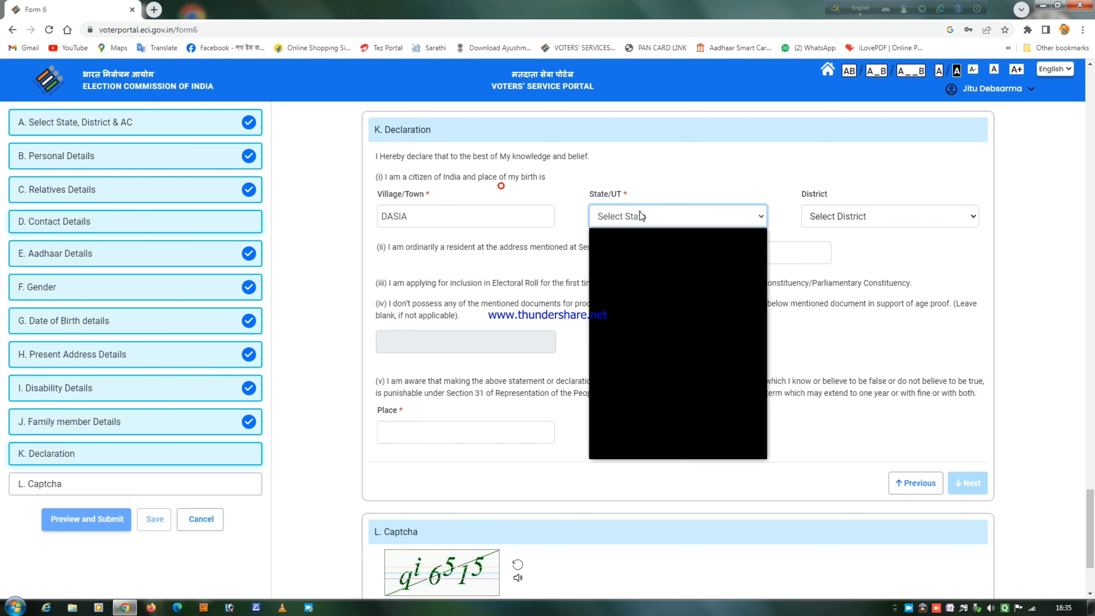
scroll(622, 431, down, 5)
click(623, 452)
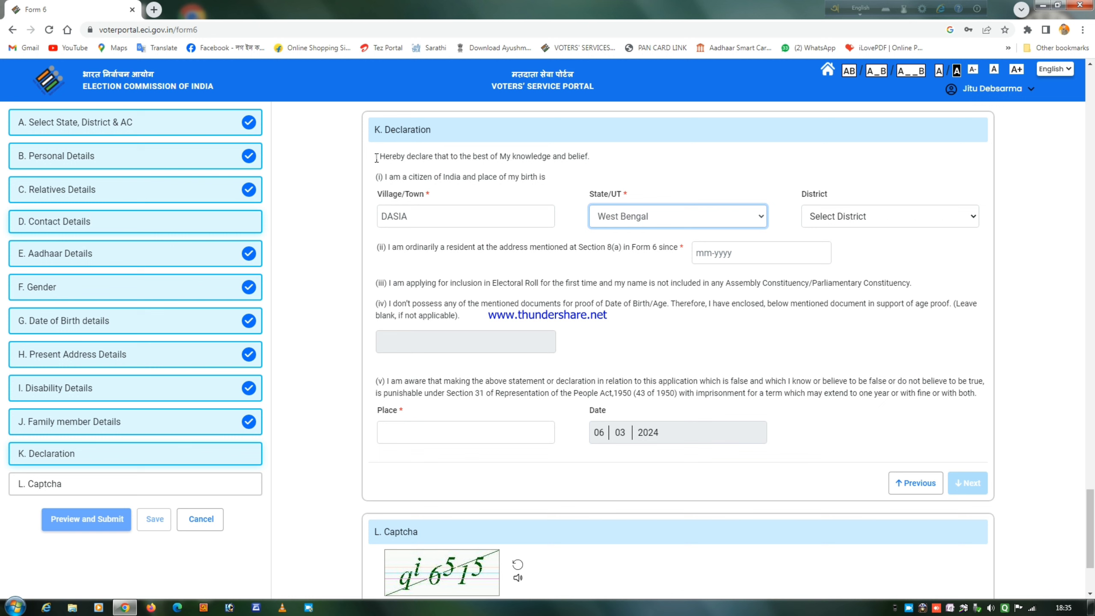
drag(376, 156, 590, 157)
click(845, 214)
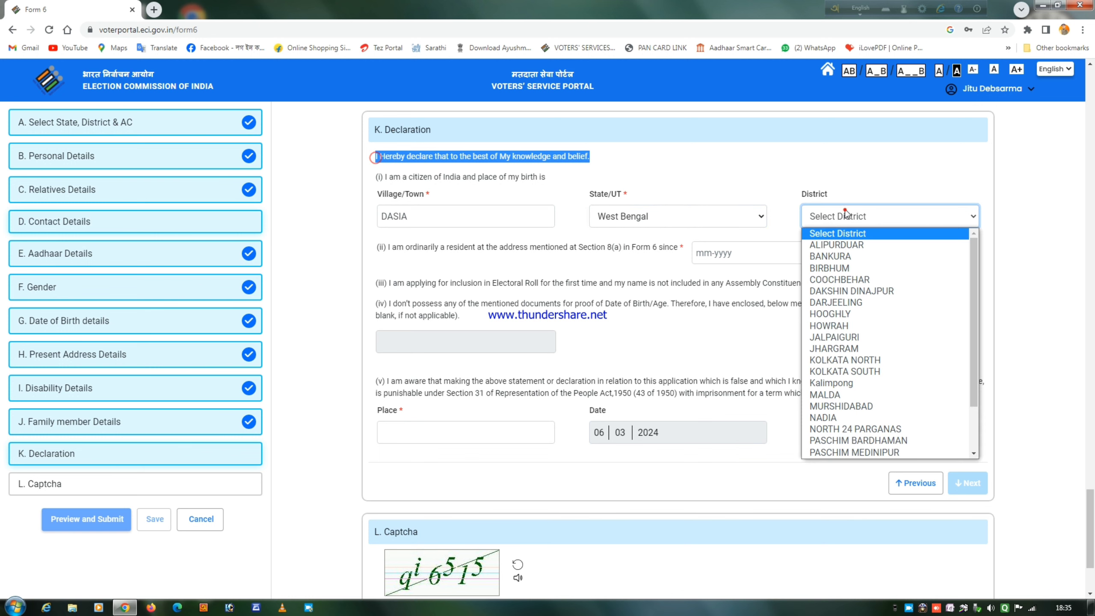
scroll(829, 405, down, 2)
scroll(830, 405, down, 2)
click(819, 451)
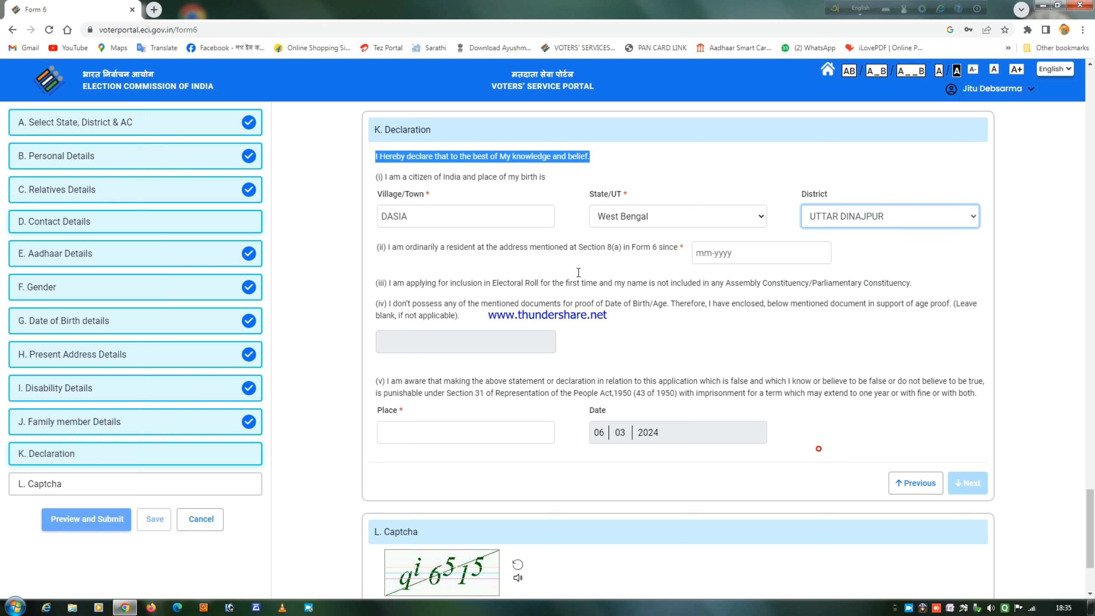
Set the residence-since date to 03-2012 in the month picker.
drag(392, 247, 550, 247)
drag(626, 243, 668, 250)
click(636, 268)
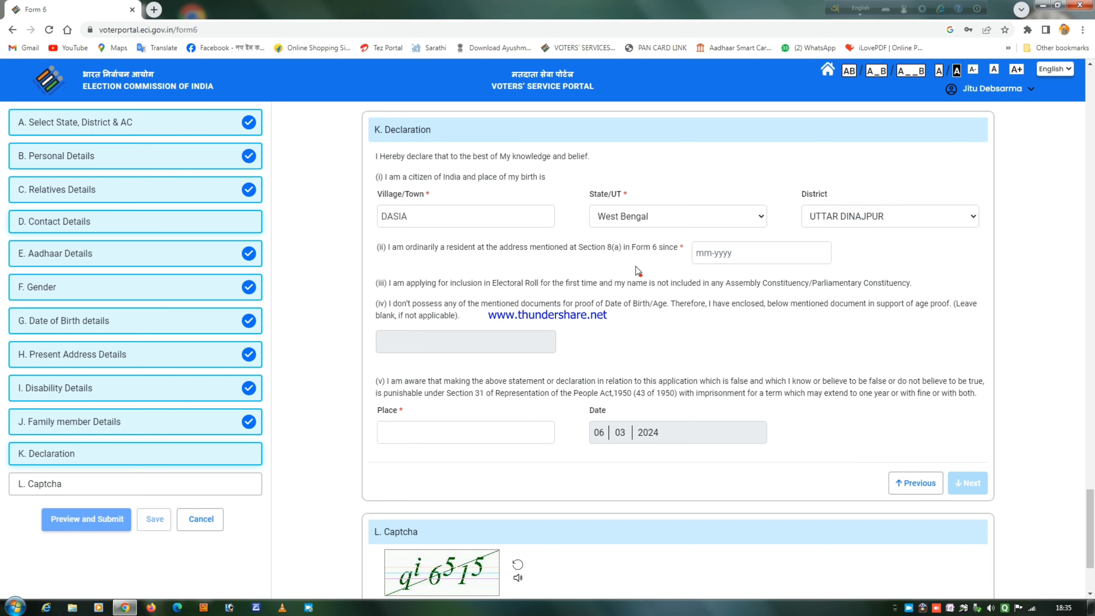
click(735, 251)
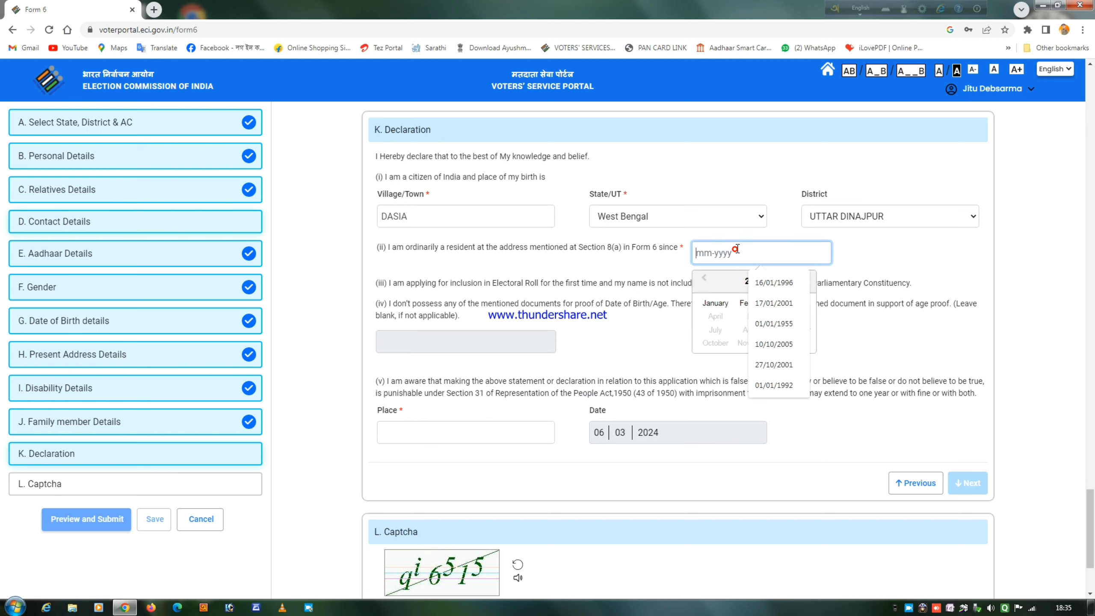
click(704, 279)
click(703, 279)
click(704, 279)
click(704, 280)
click(704, 279)
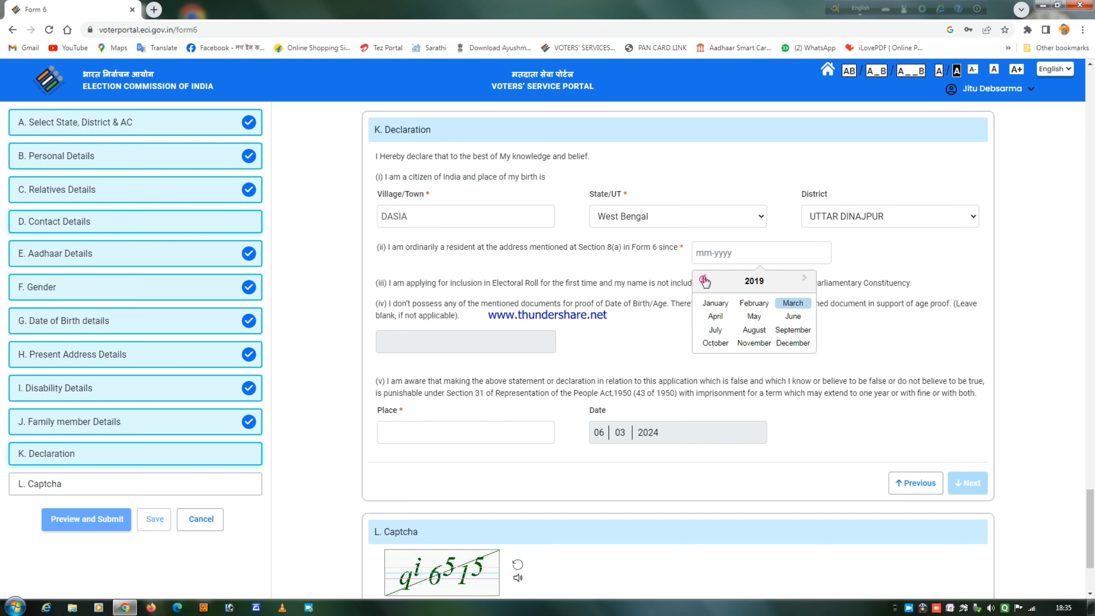
click(704, 280)
click(705, 279)
click(706, 280)
click(706, 280)
click(802, 279)
click(794, 303)
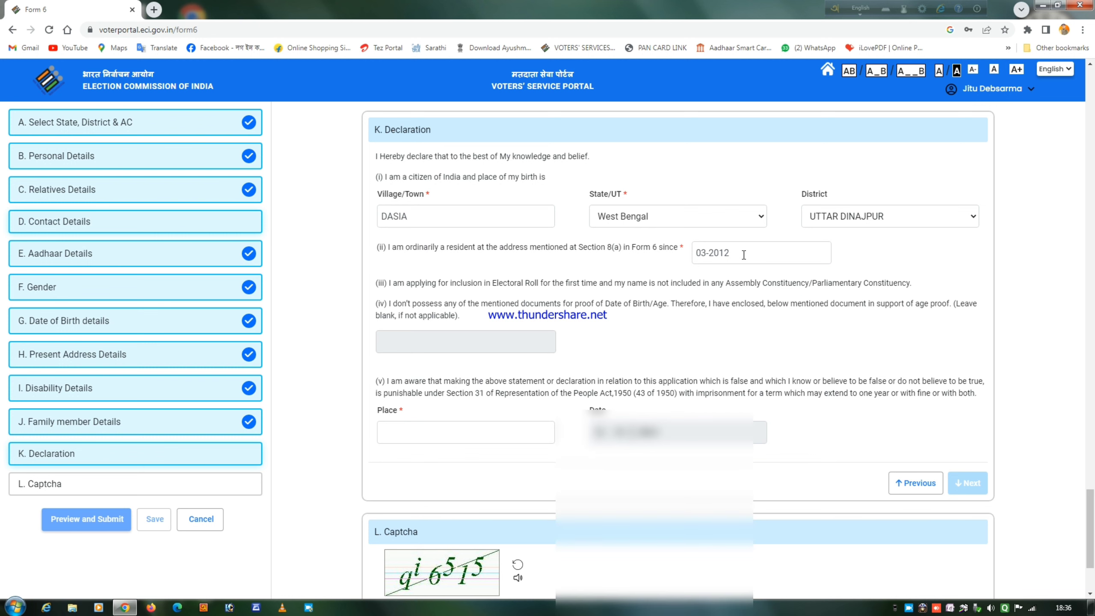
Enter DASIA as the place of declaration.
scroll(744, 255, down, 3)
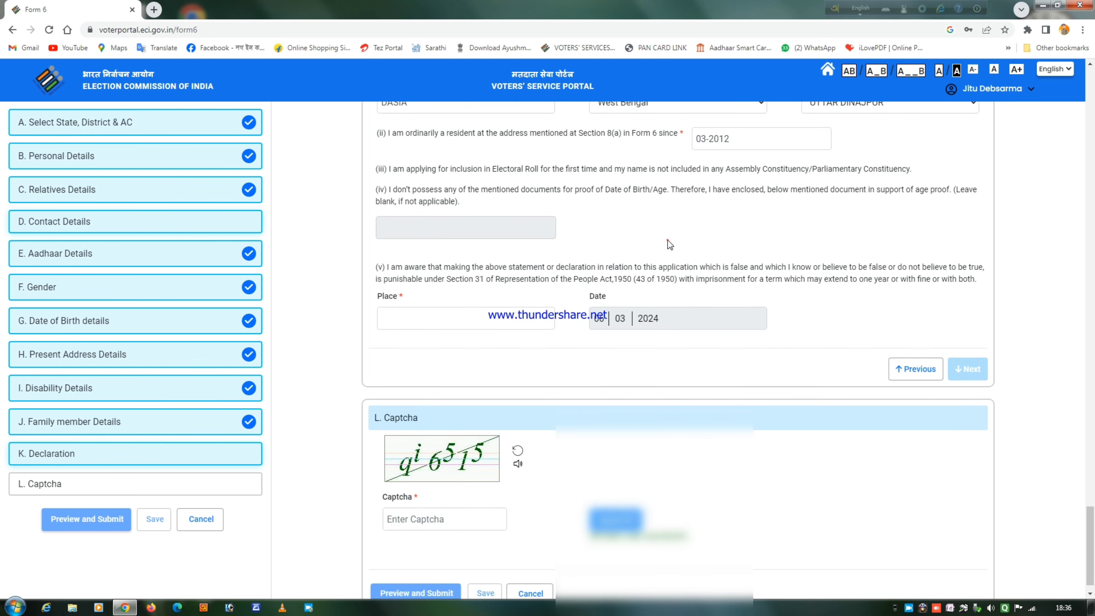
scroll(669, 245, down, 1)
click(476, 287)
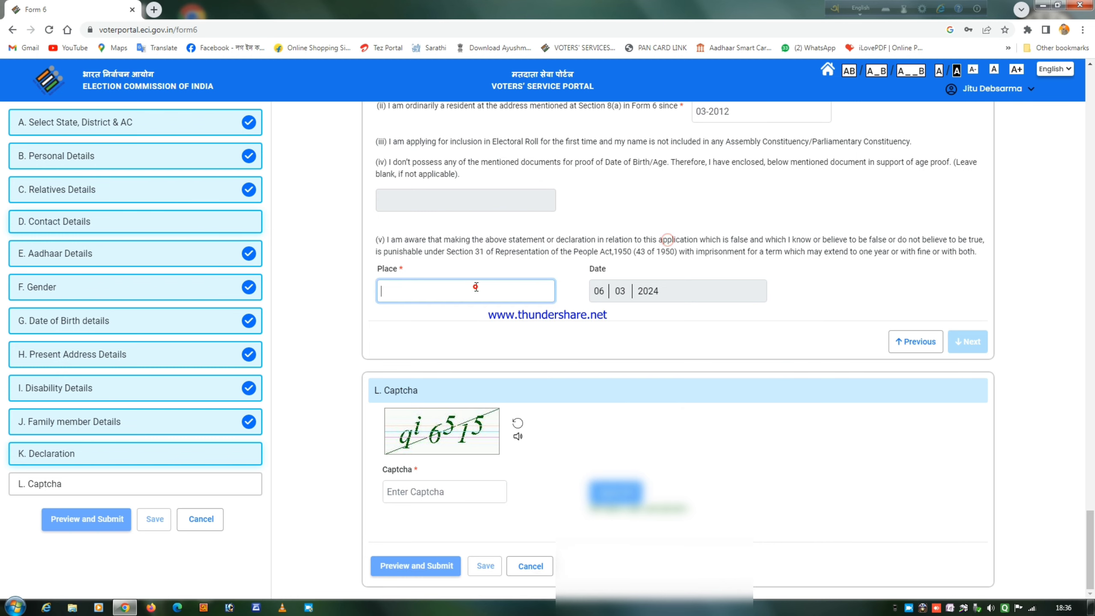
text(DAS)
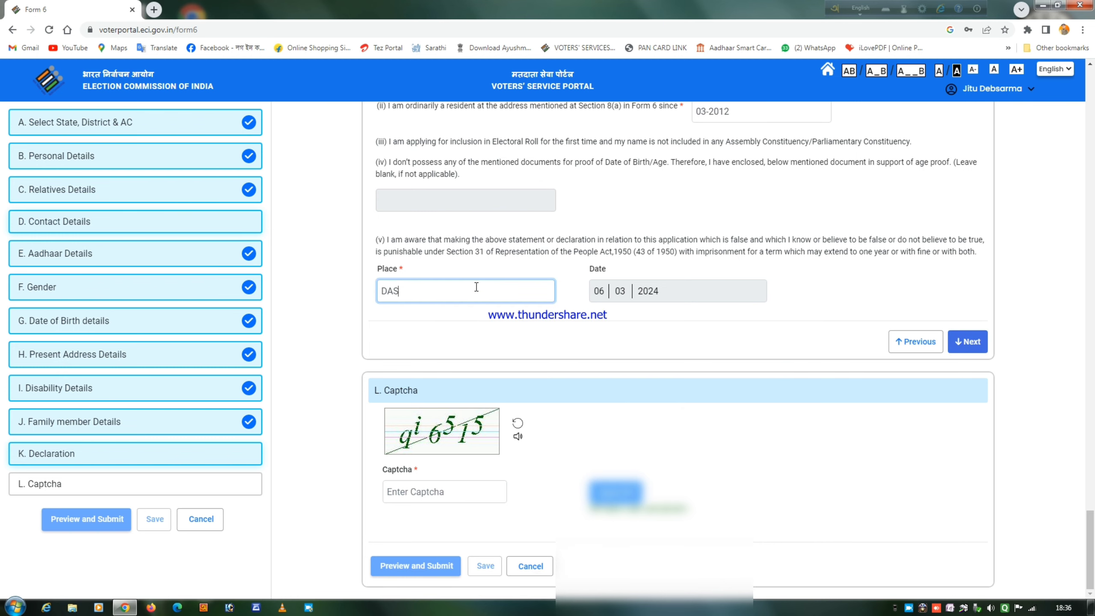
text(IA)
click(546, 335)
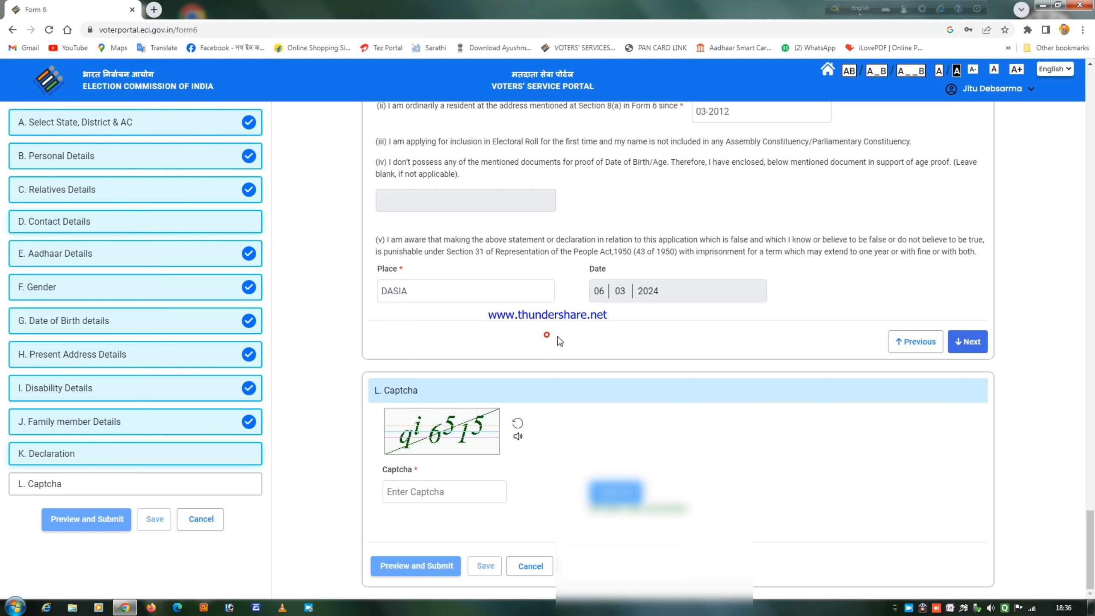
Enter the captcha code, request an OTP and type the received one-time password.
click(649, 317)
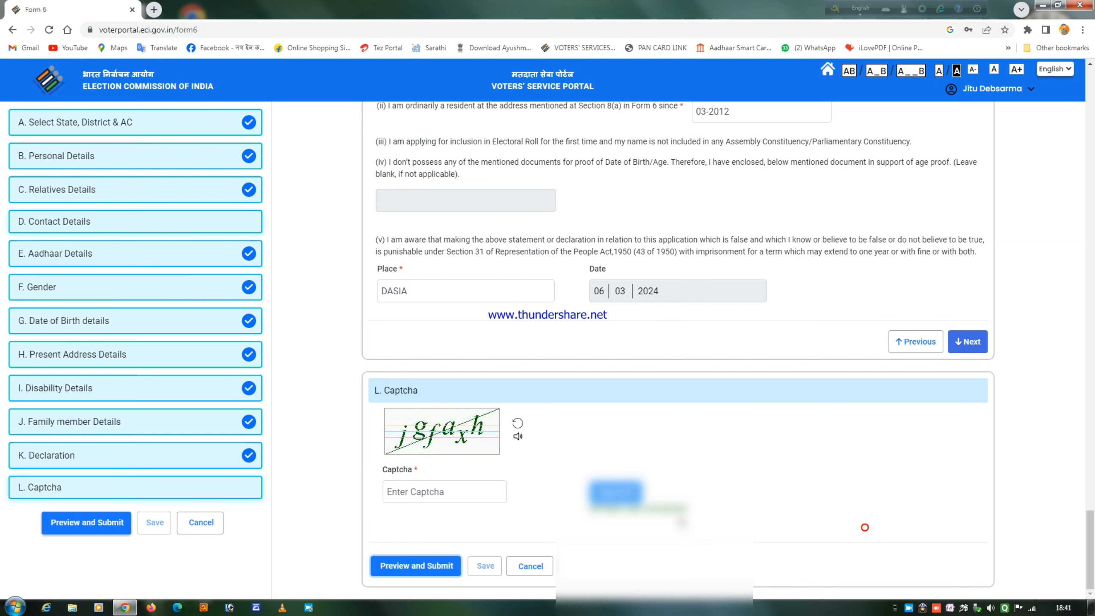
click(465, 492)
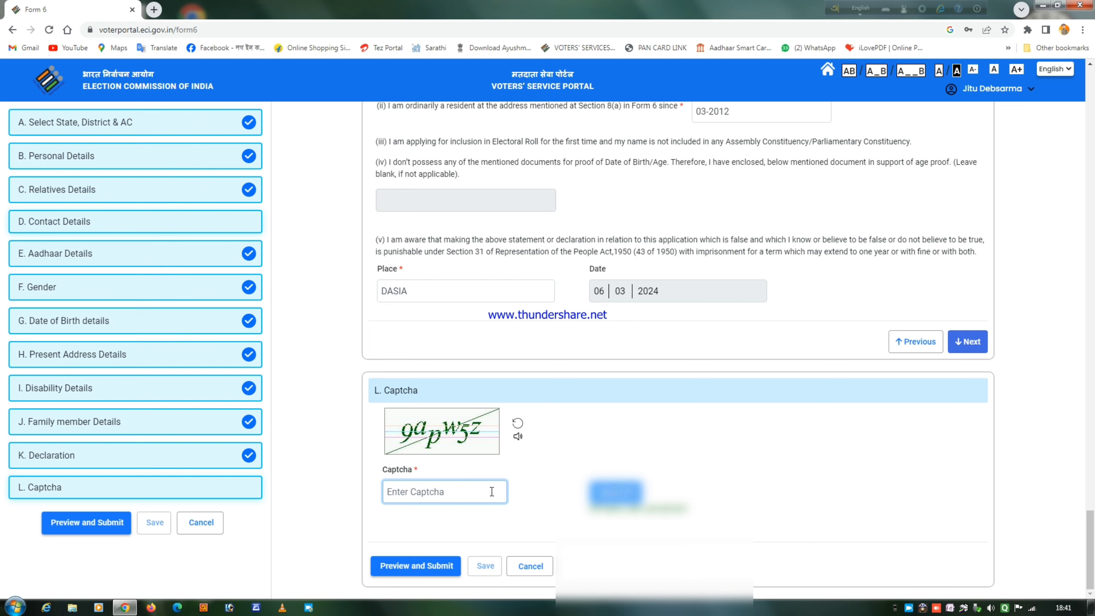
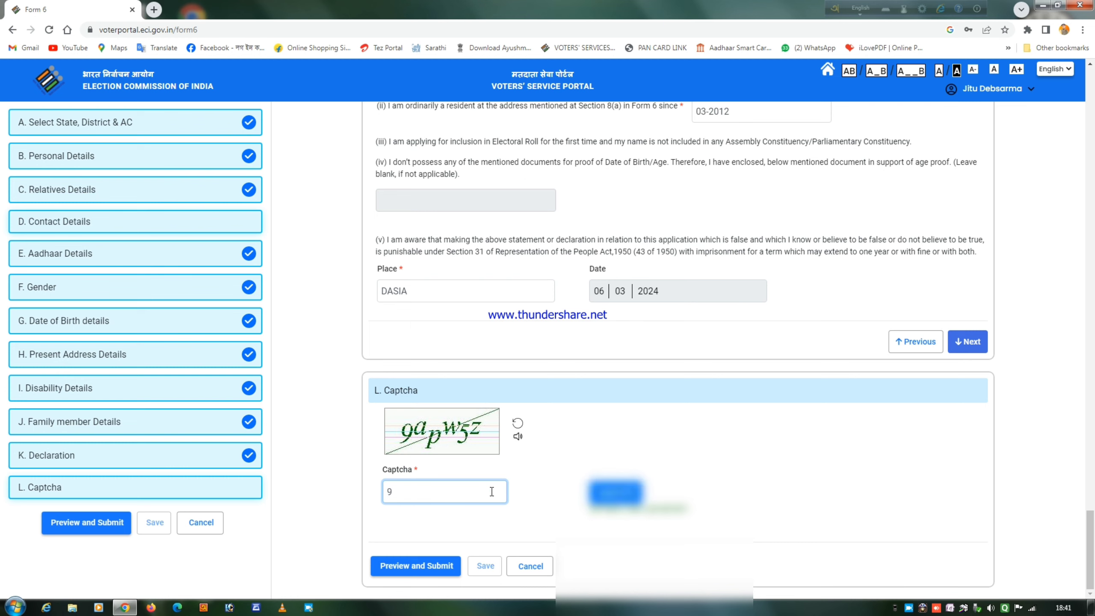
click(620, 493)
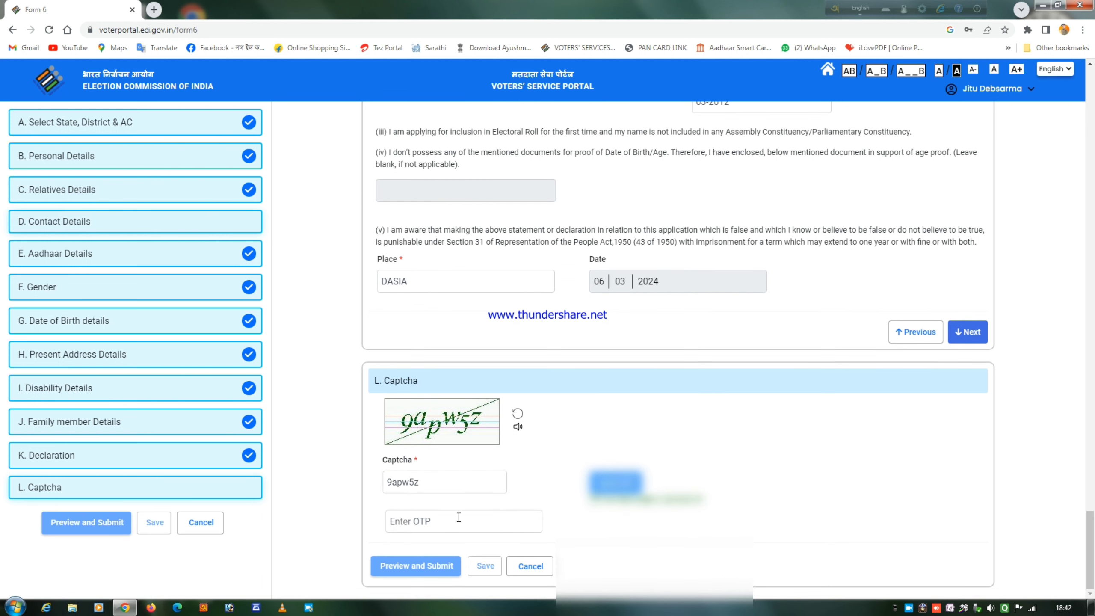
click(459, 517)
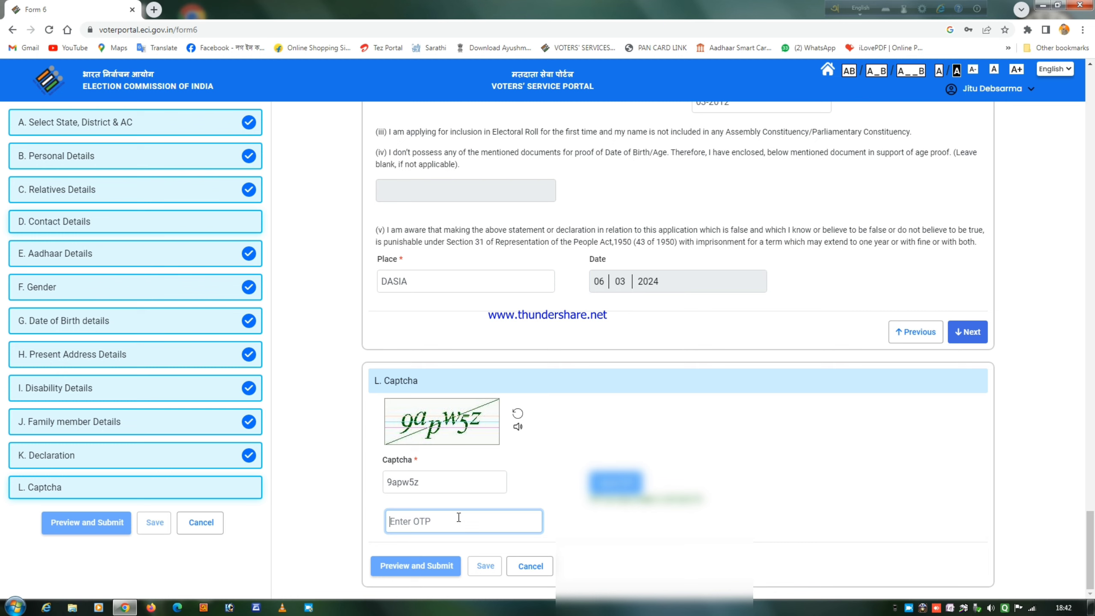
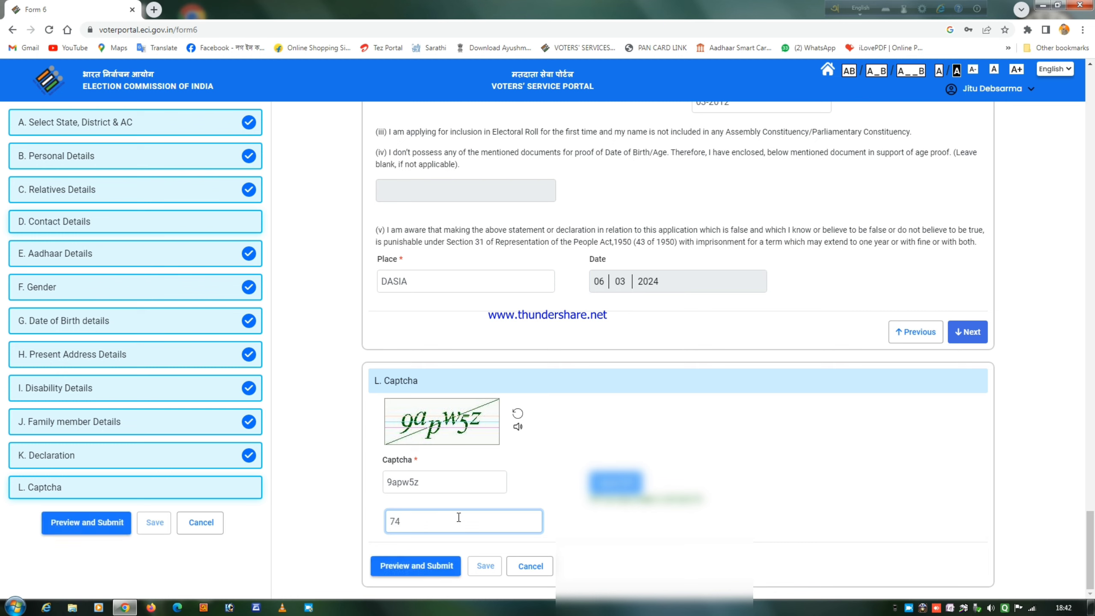
Preview the completed Form 6 and confirm its submission.
click(432, 567)
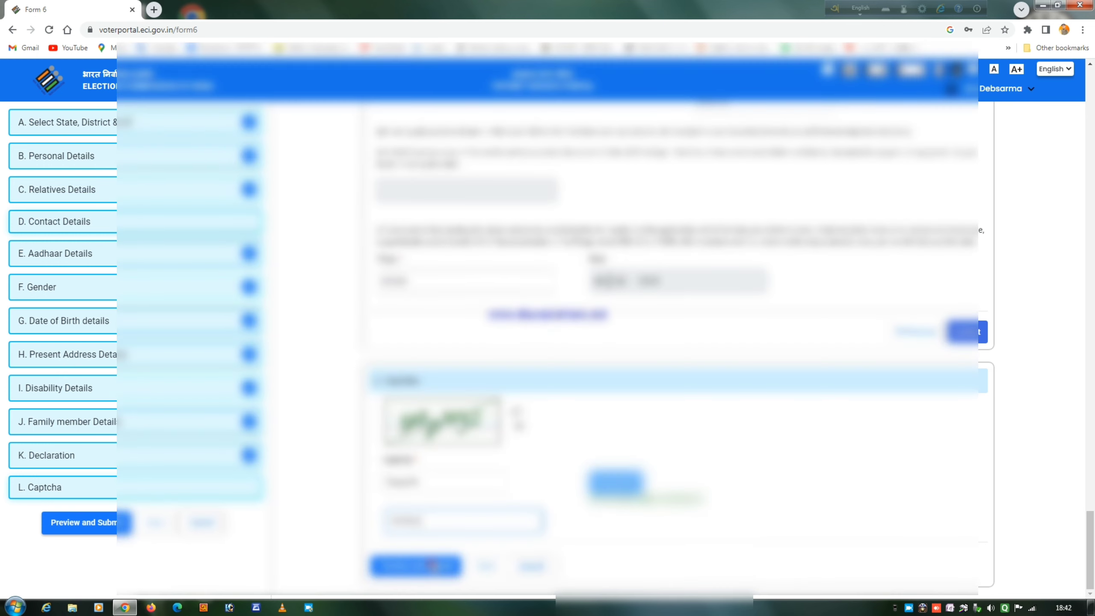
scroll(643, 241, down, 10)
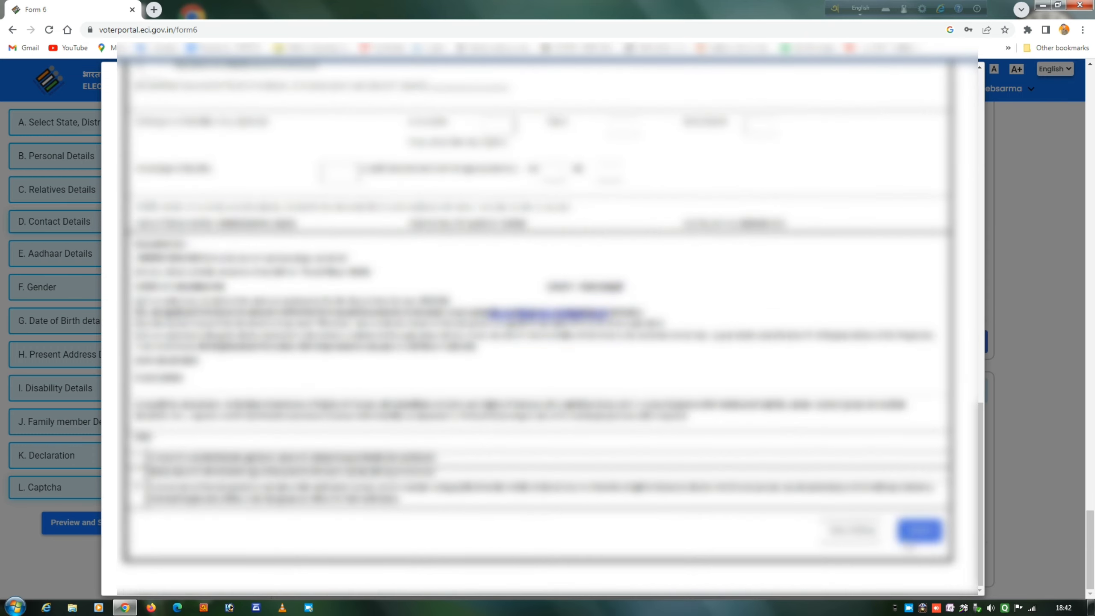
click(914, 532)
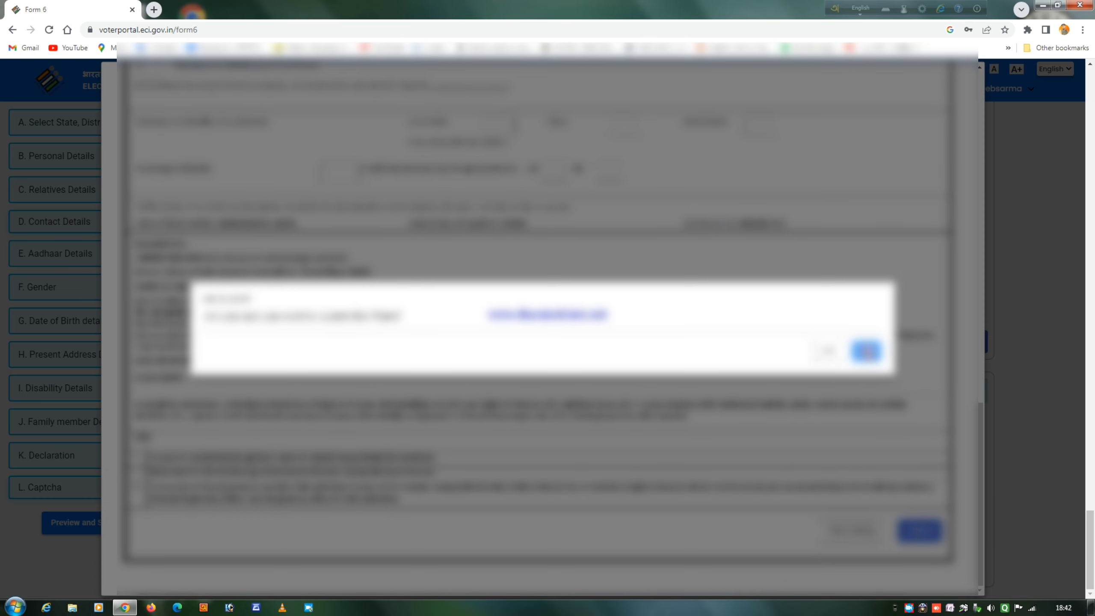
click(867, 352)
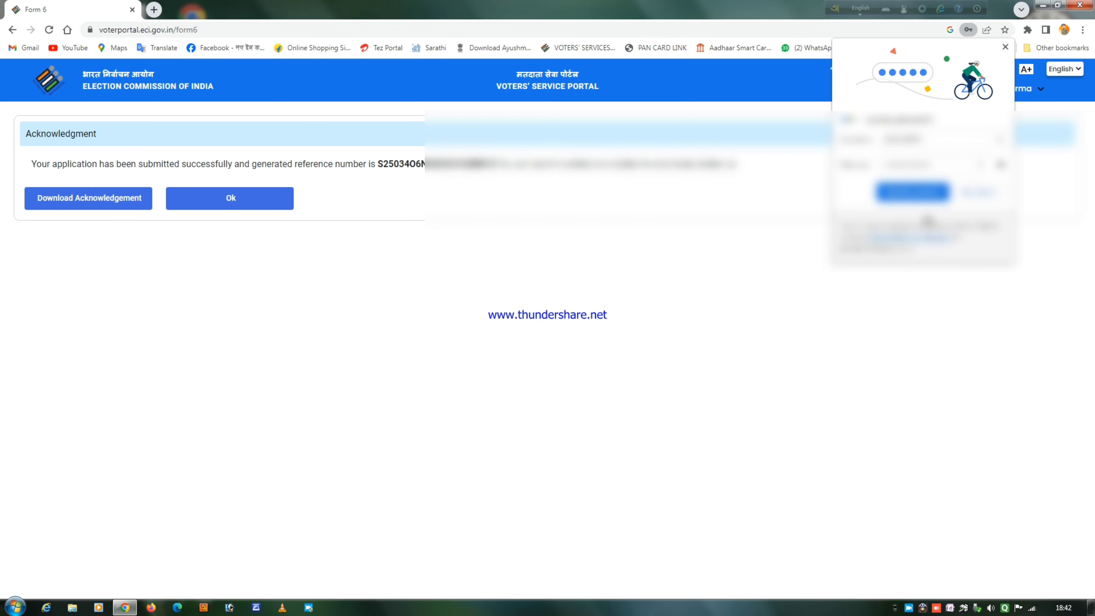
Dismiss Chrome's save-password prompt, select the reference number and download the acknowledgement.
click(981, 194)
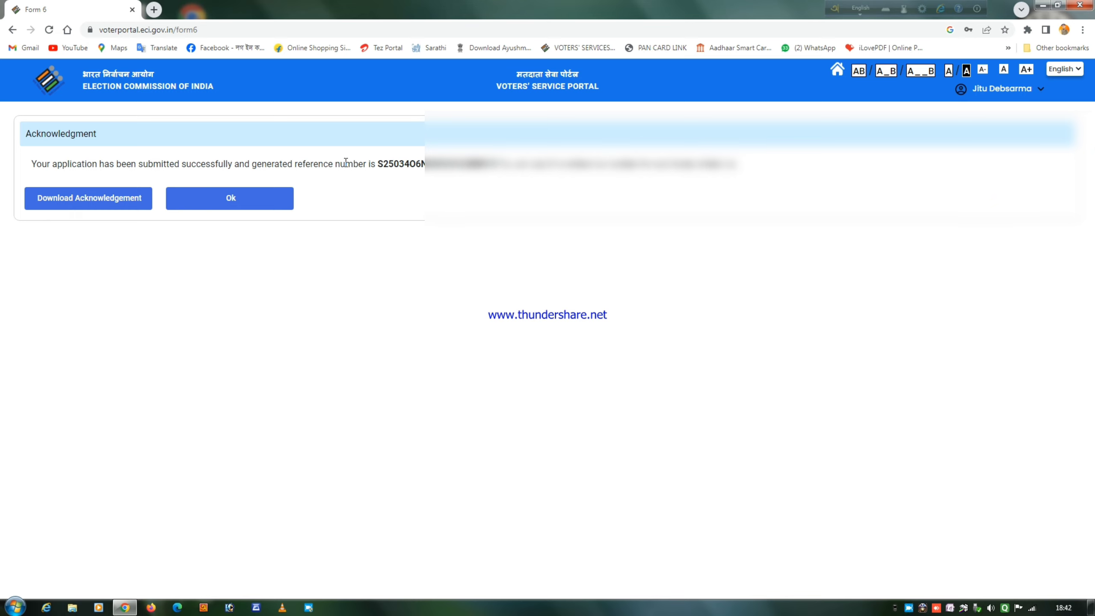
drag(378, 164, 787, 168)
drag(330, 159, 616, 167)
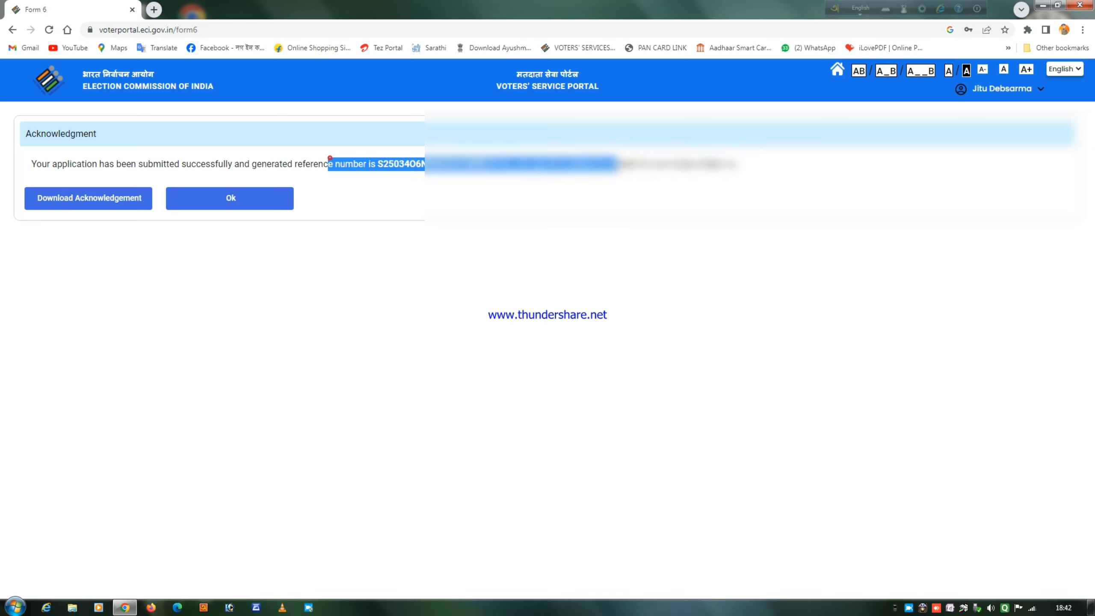
click(599, 184)
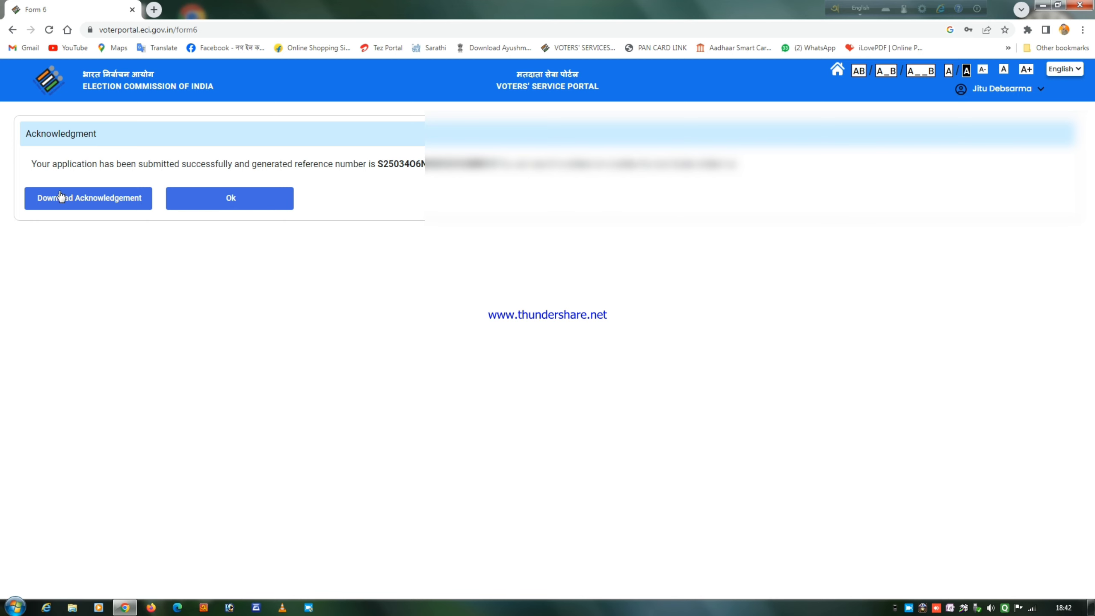
click(88, 199)
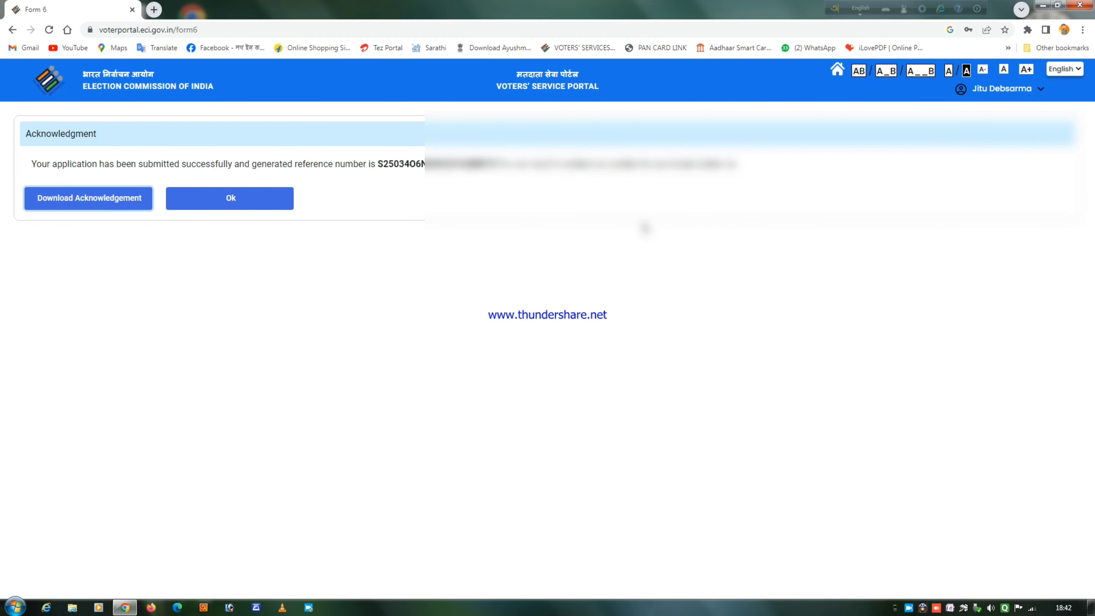
Download the application acknowledgement and save it to the Desktop.
click(88, 199)
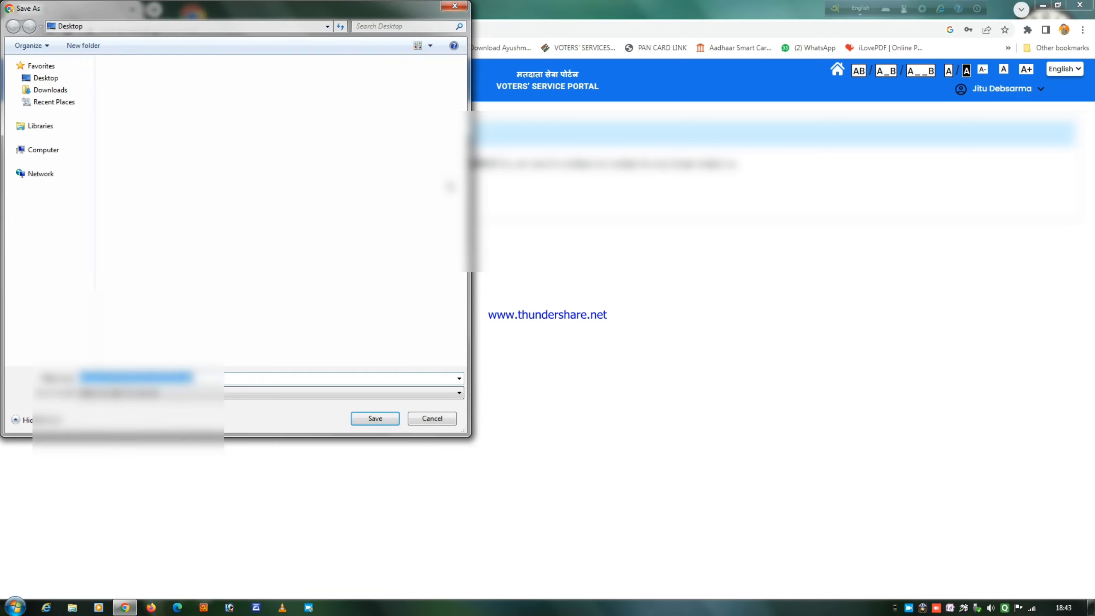
click(384, 418)
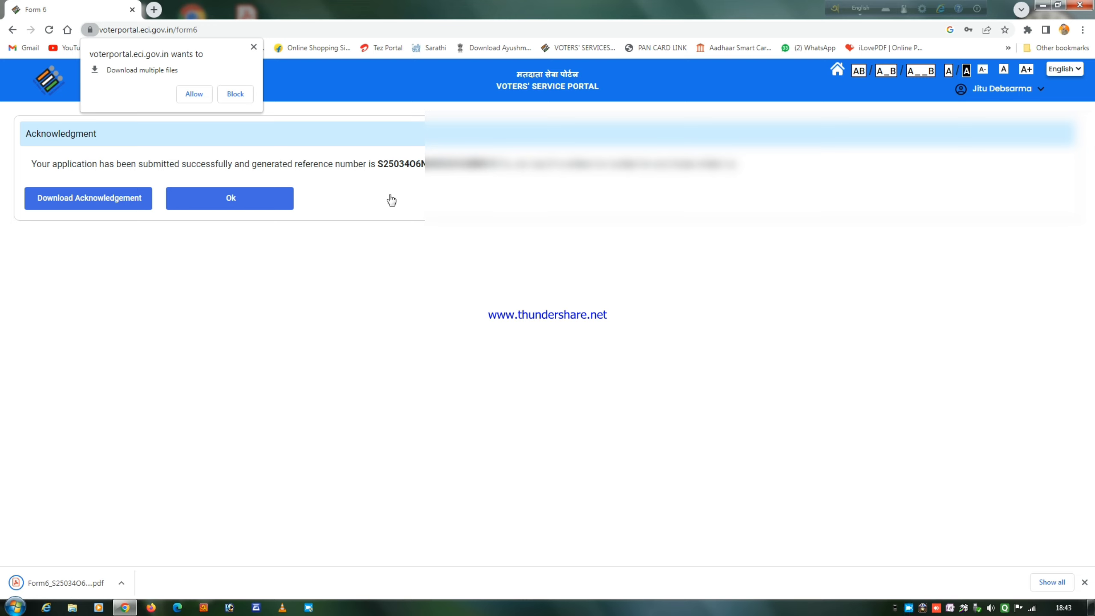
click(254, 47)
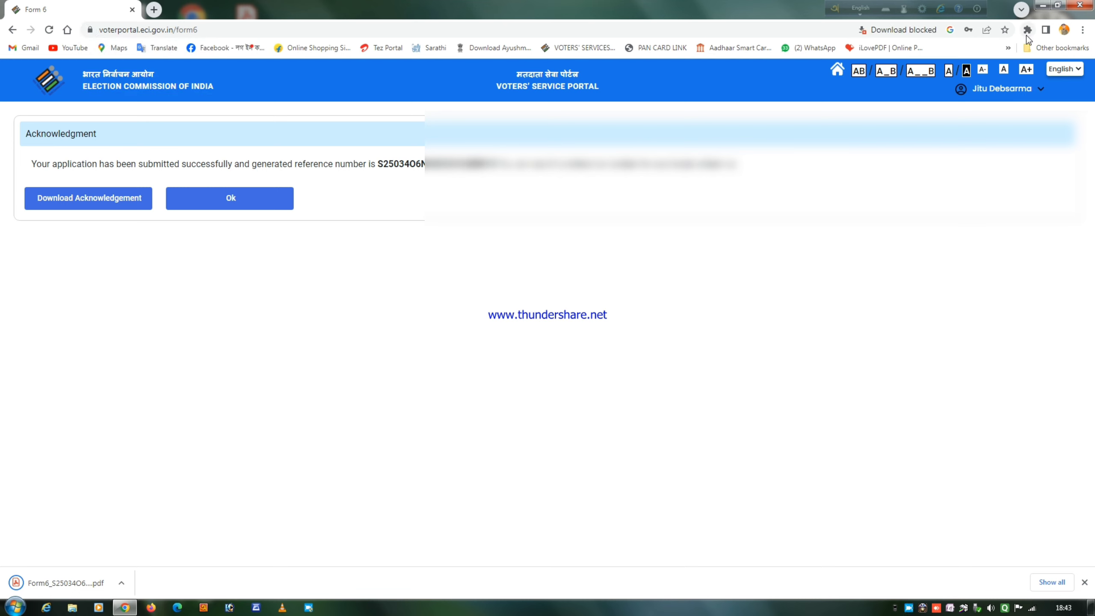
Print the acknowledgement page to PDF as 'Form 6' on the Desktop.
click(1082, 29)
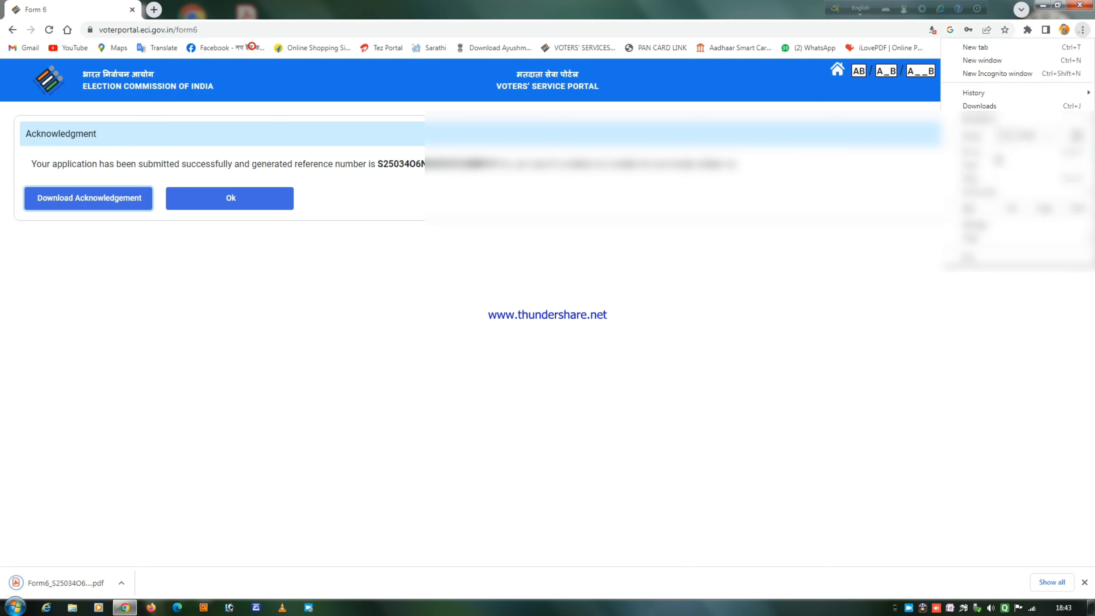
click(987, 154)
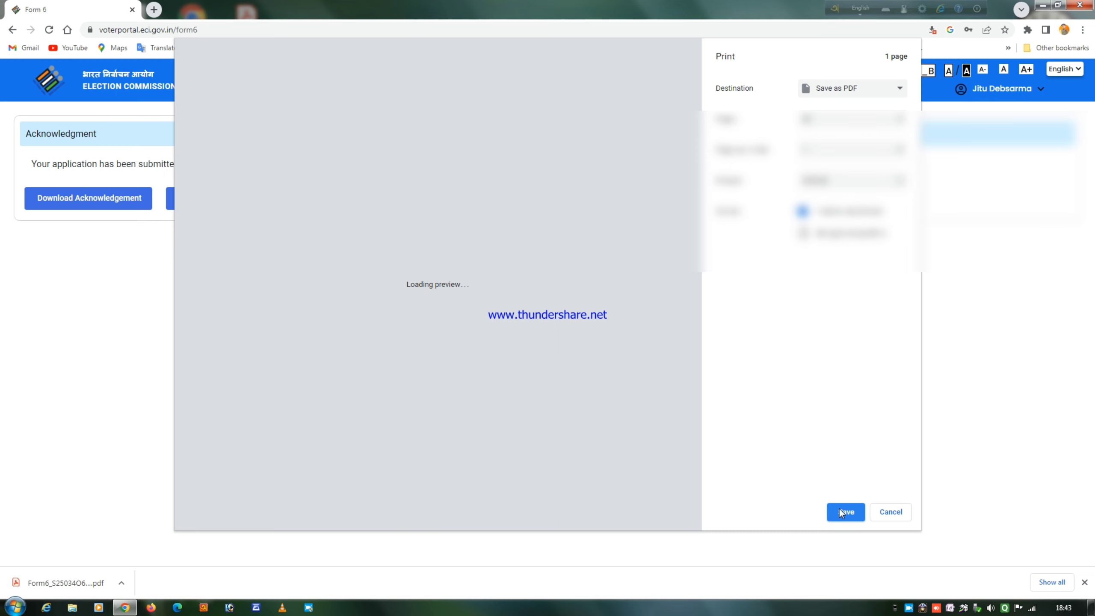
click(840, 509)
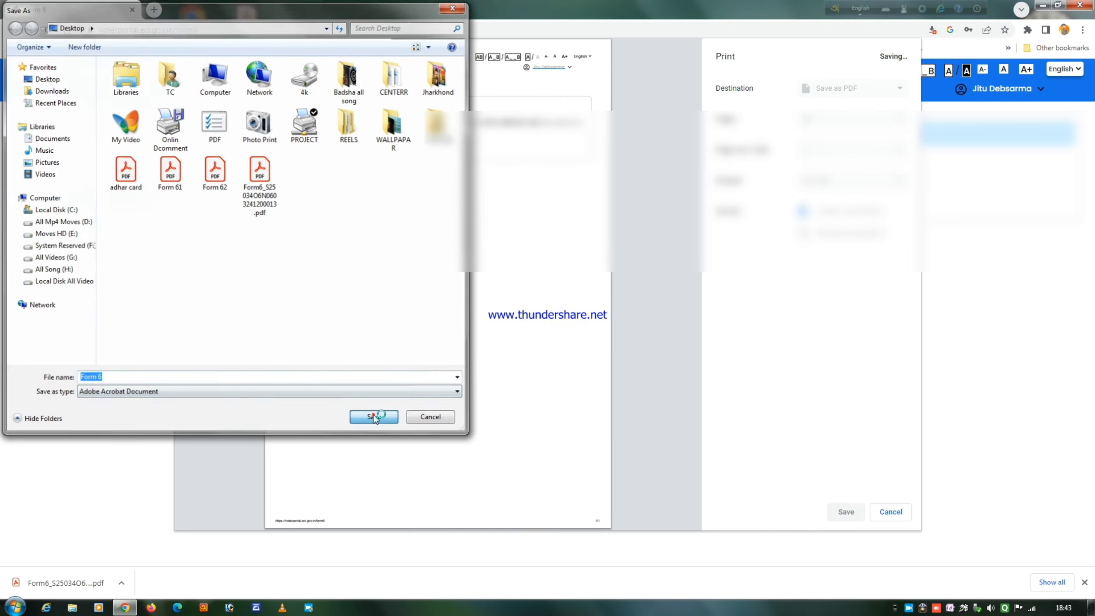
click(374, 416)
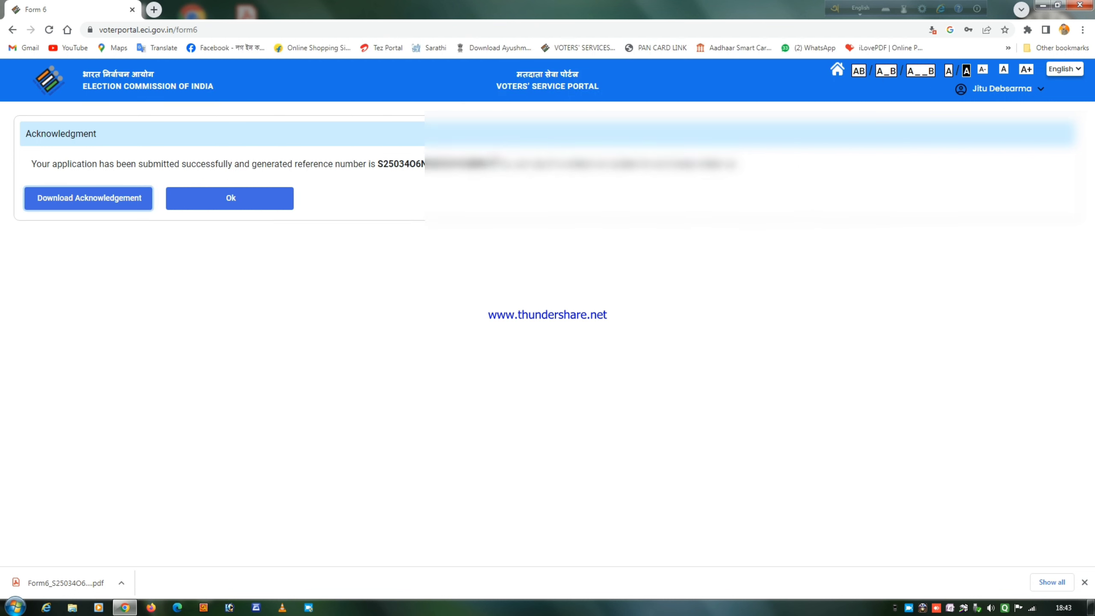
Copy the reference number, close the acknowledgement, and minimise Chrome to the desktop.
drag(496, 162, 381, 165)
right_click(402, 165)
click(418, 171)
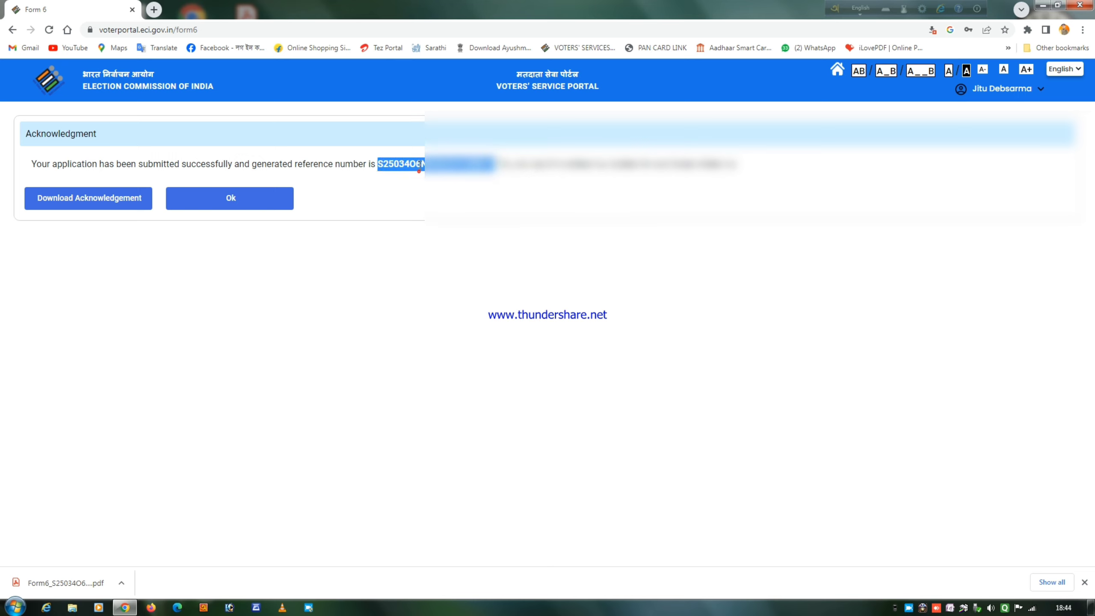
right_click(419, 171)
click(419, 171)
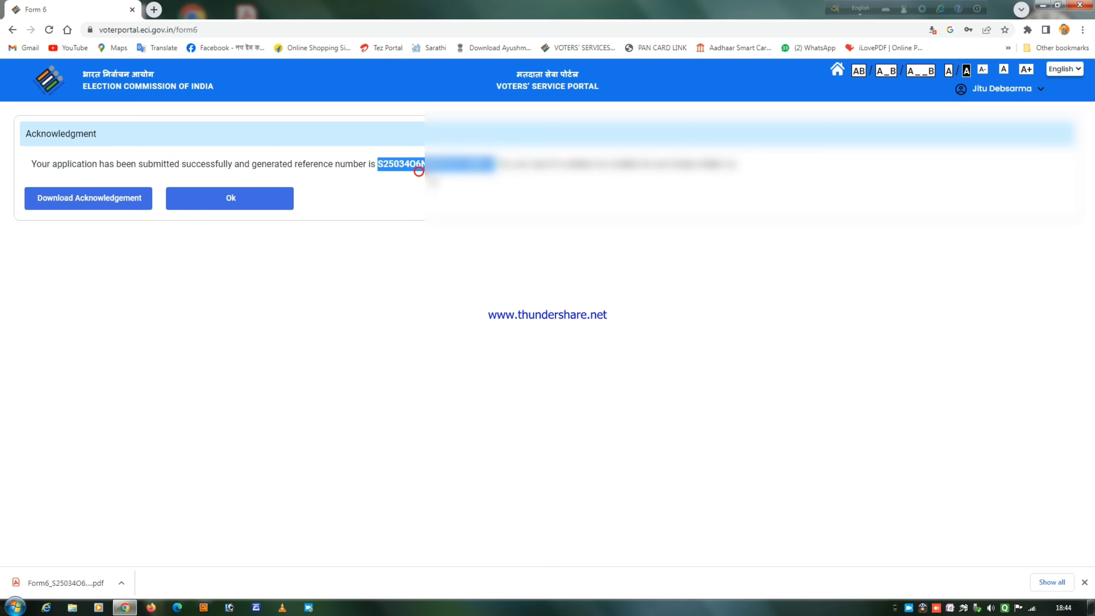
click(240, 201)
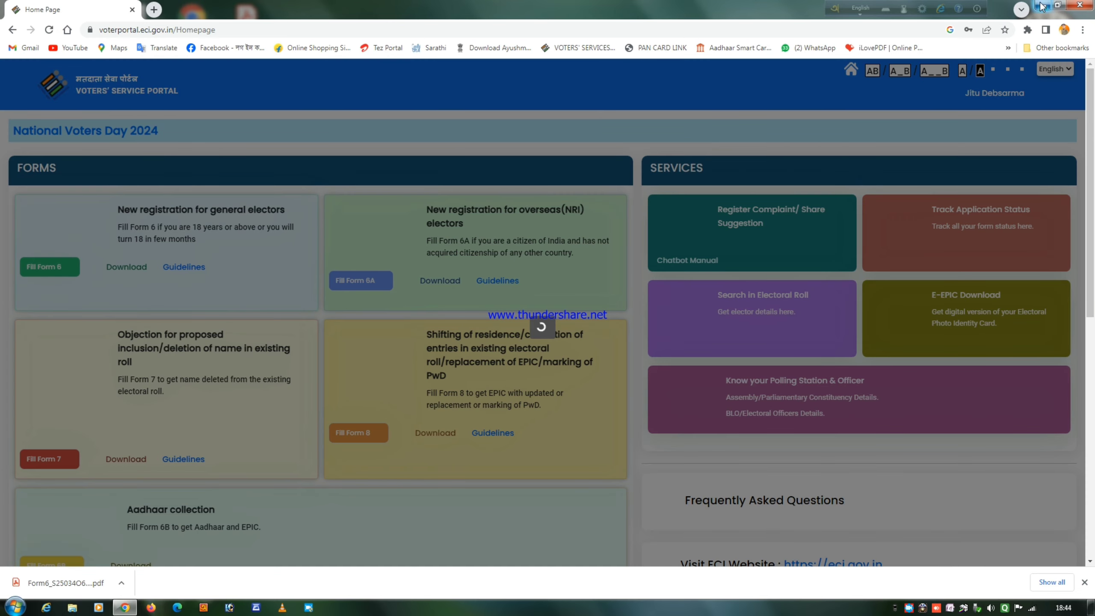
click(1041, 5)
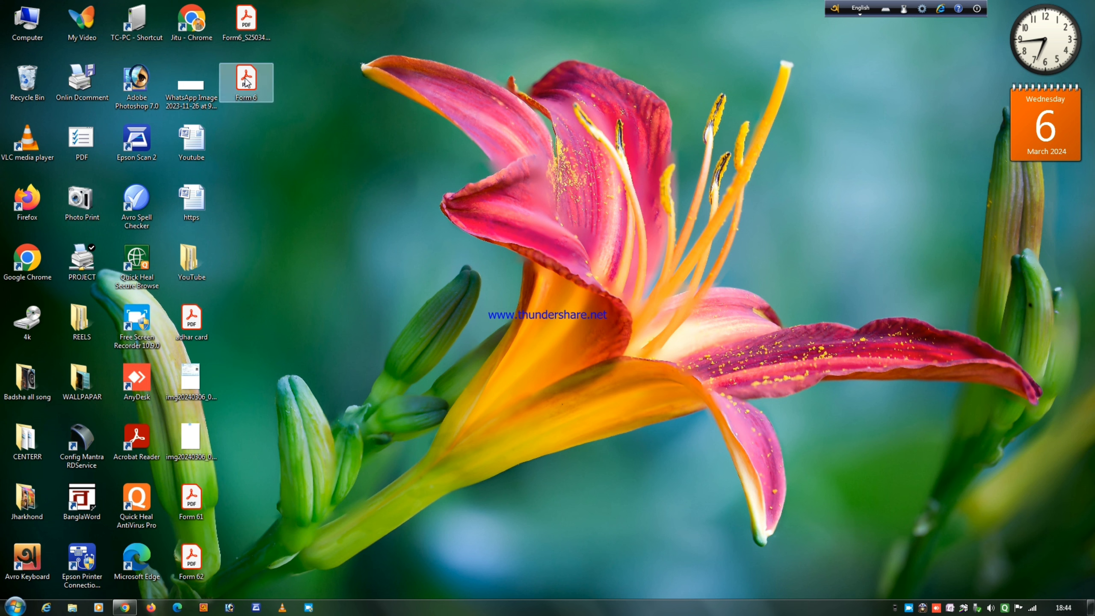
View the downloaded Form 6 acknowledgement PDF in Acrobat Reader, then switch back to Chrome.
double_click(248, 24)
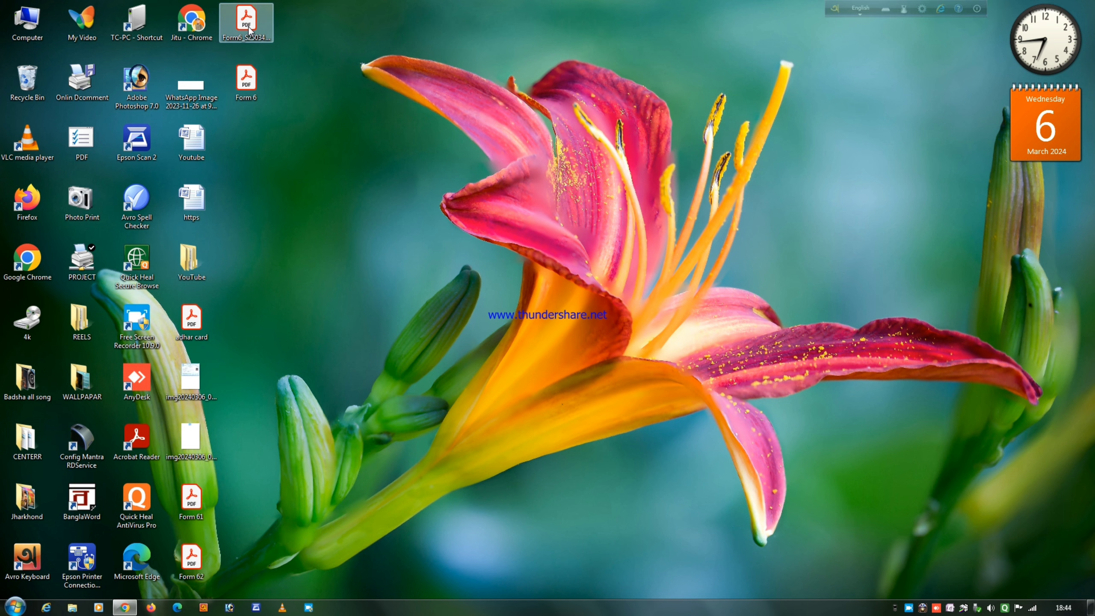
double_click(249, 30)
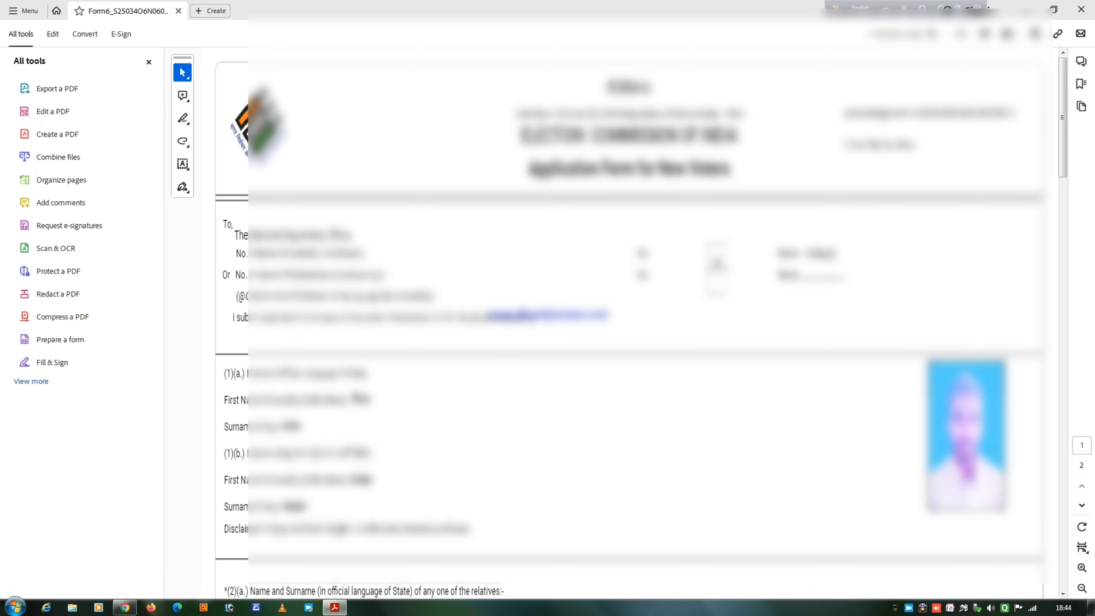
click(124, 607)
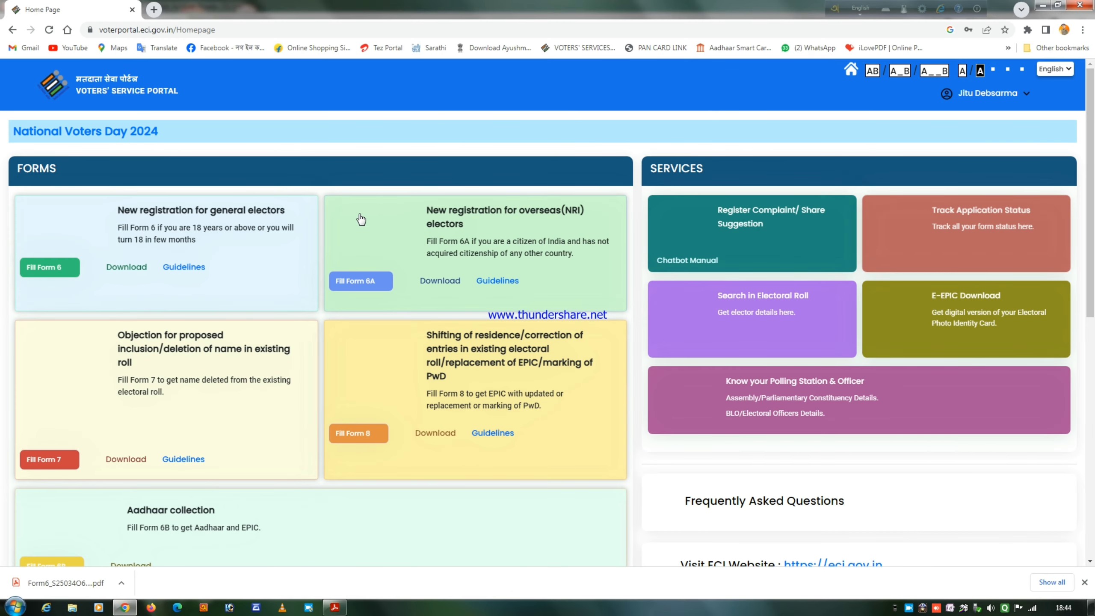
Open Track Application Status from the portal home page.
scroll(732, 168, down, 4)
scroll(761, 213, up, 4)
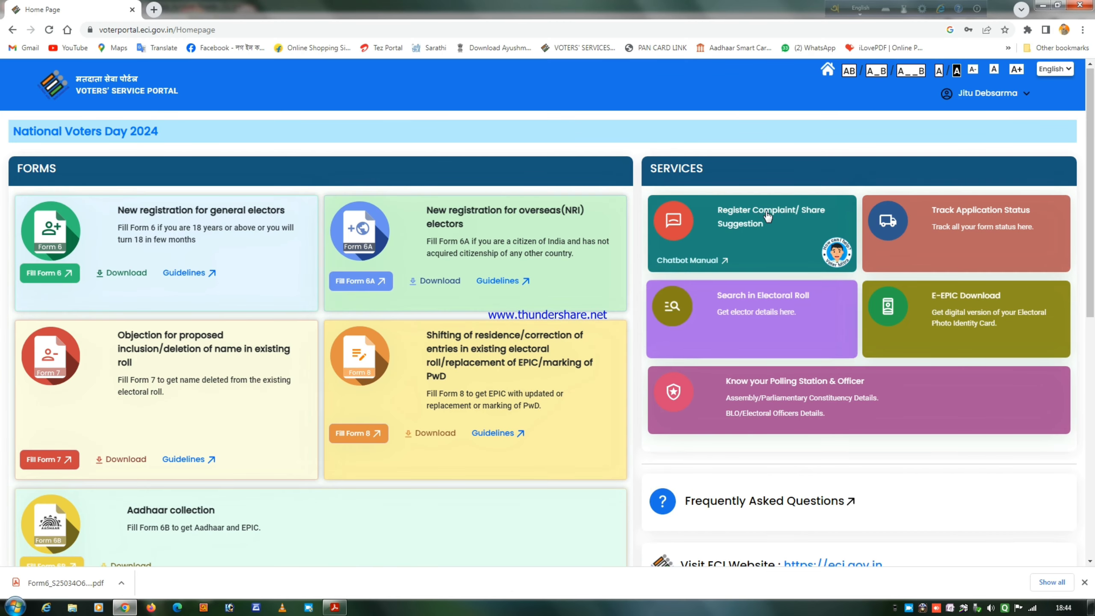
click(883, 223)
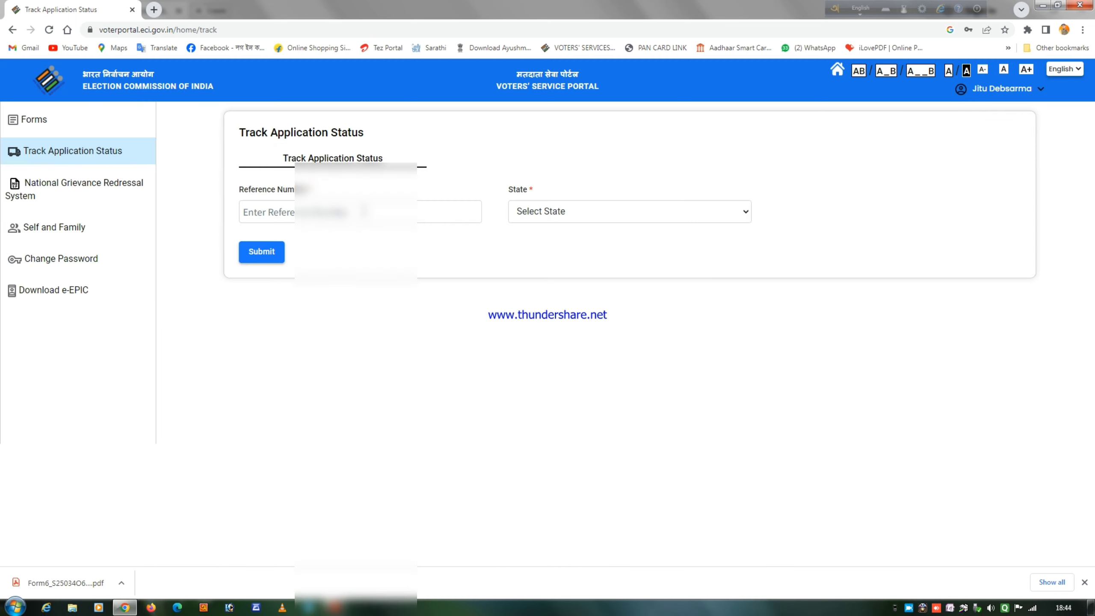
Fill in the saved reference number, select West Bengal as state, and submit.
click(362, 211)
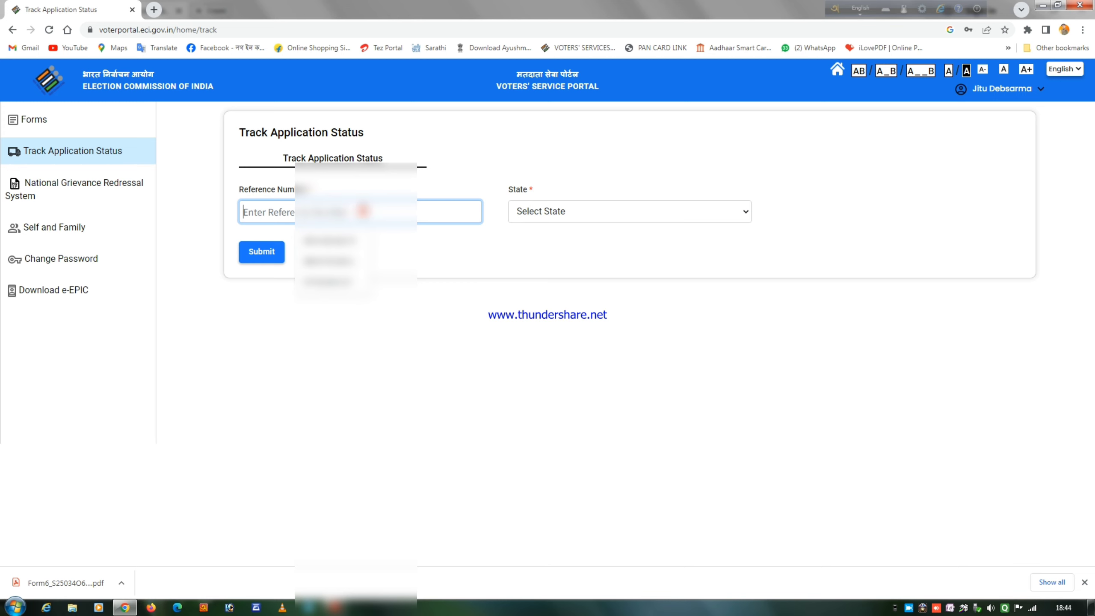
key(Down)
key(Return)
click(542, 211)
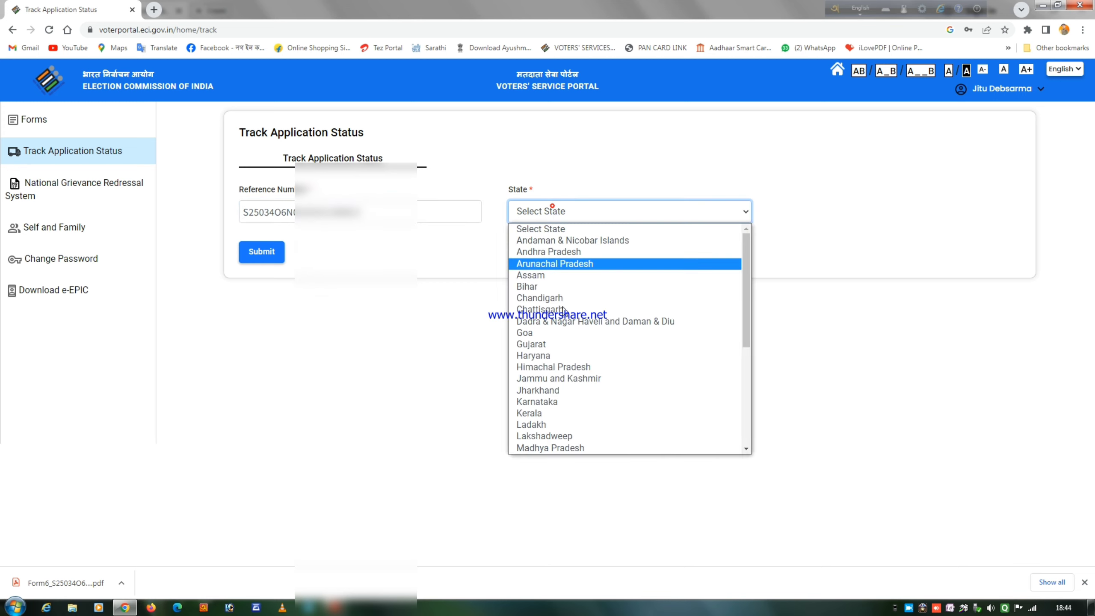
scroll(577, 445, down, 6)
click(553, 447)
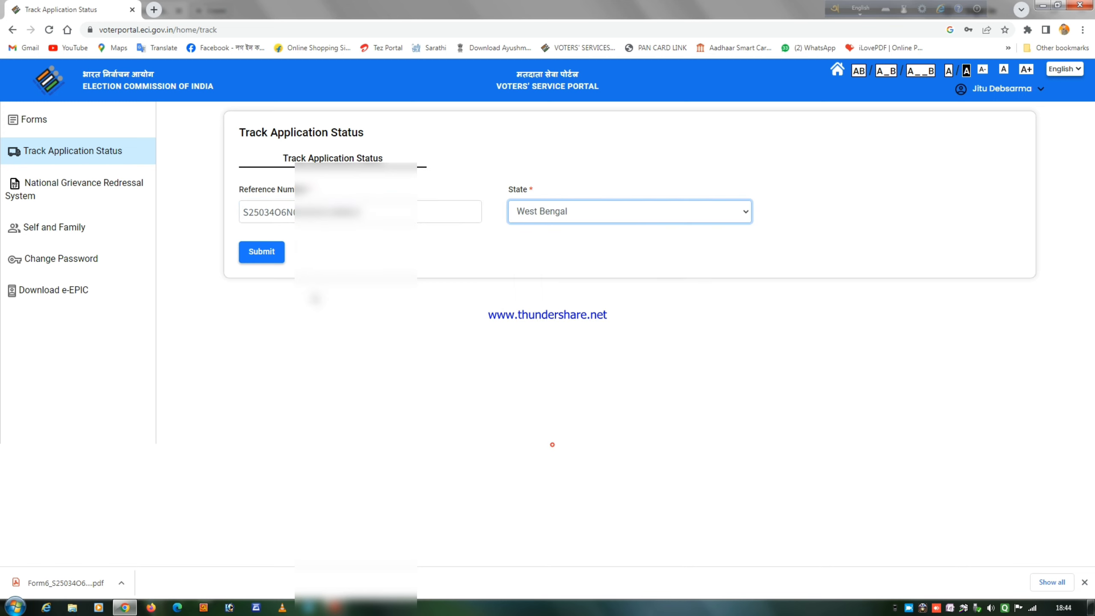
click(261, 257)
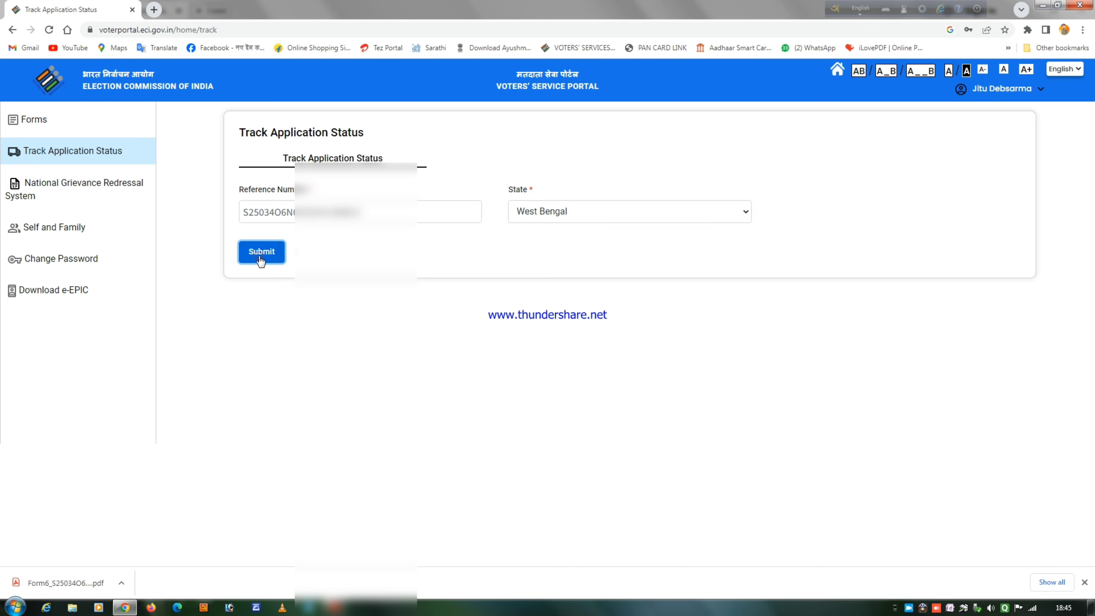
Submit the lookup, expand the Form 6 row showing SUBMITTED on 06-03-2024, and log out.
click(261, 258)
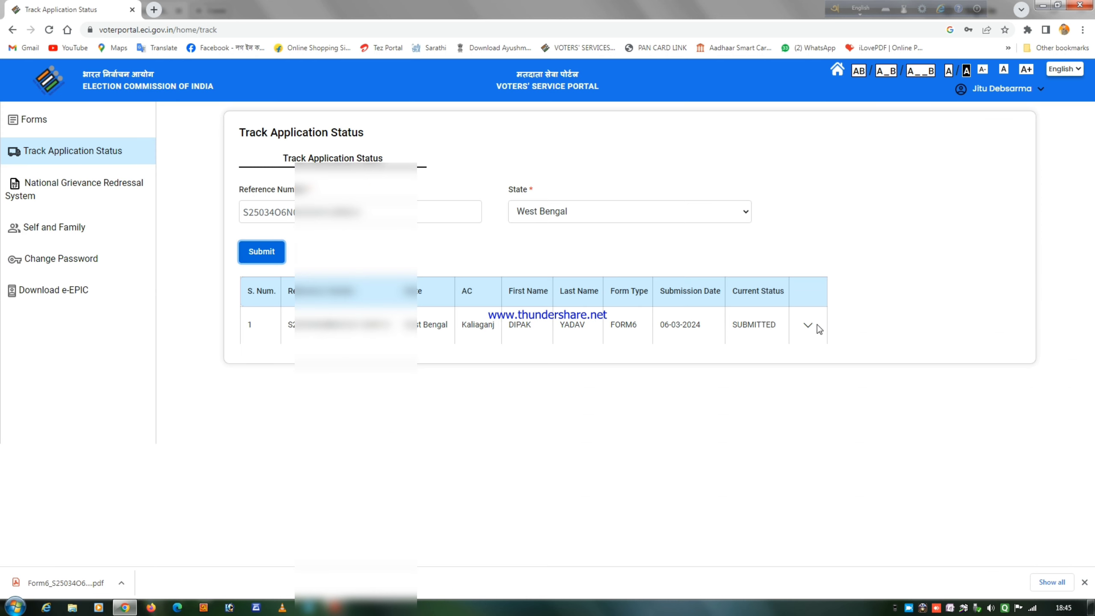
click(810, 325)
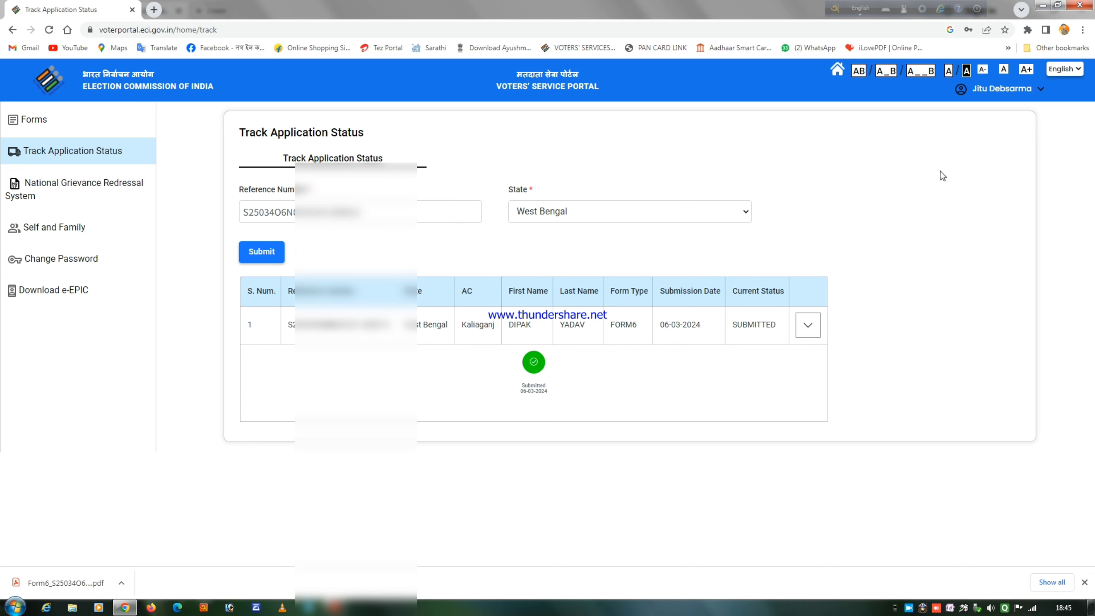
click(1034, 93)
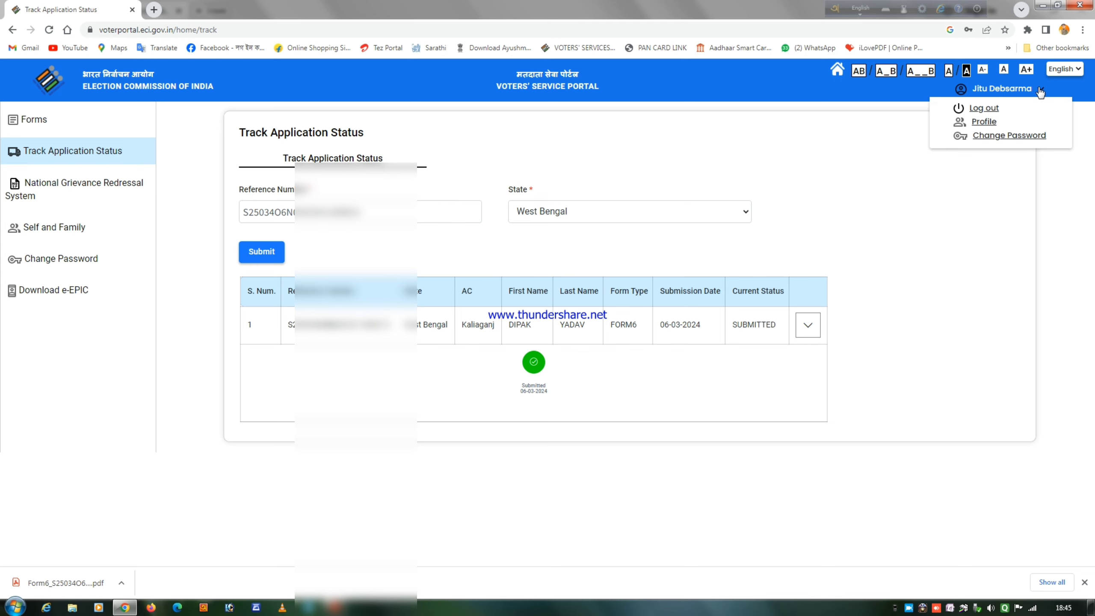
click(987, 108)
click(608, 331)
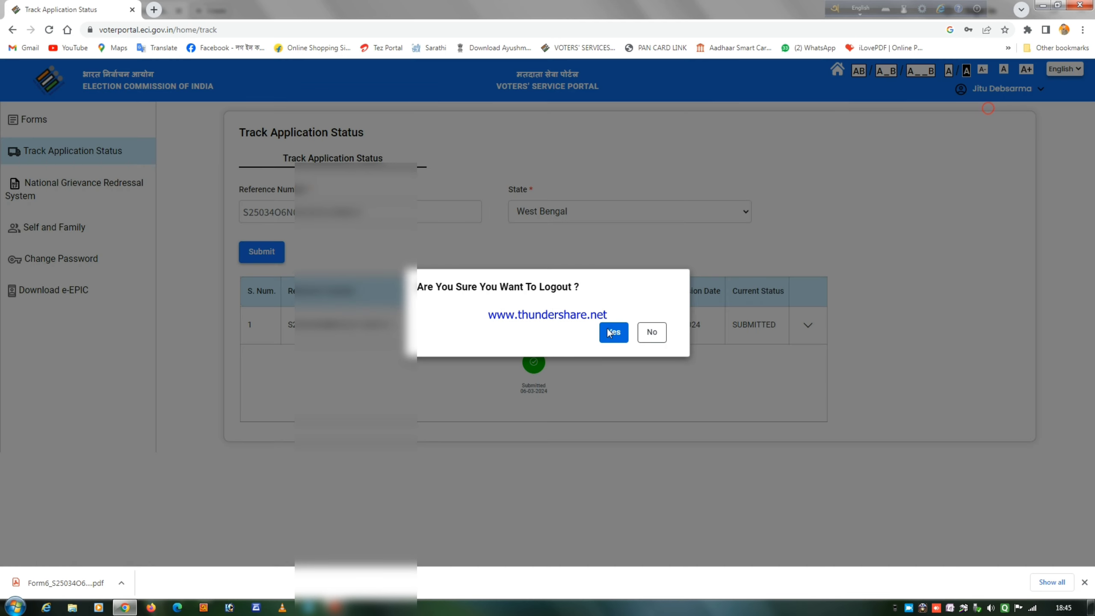